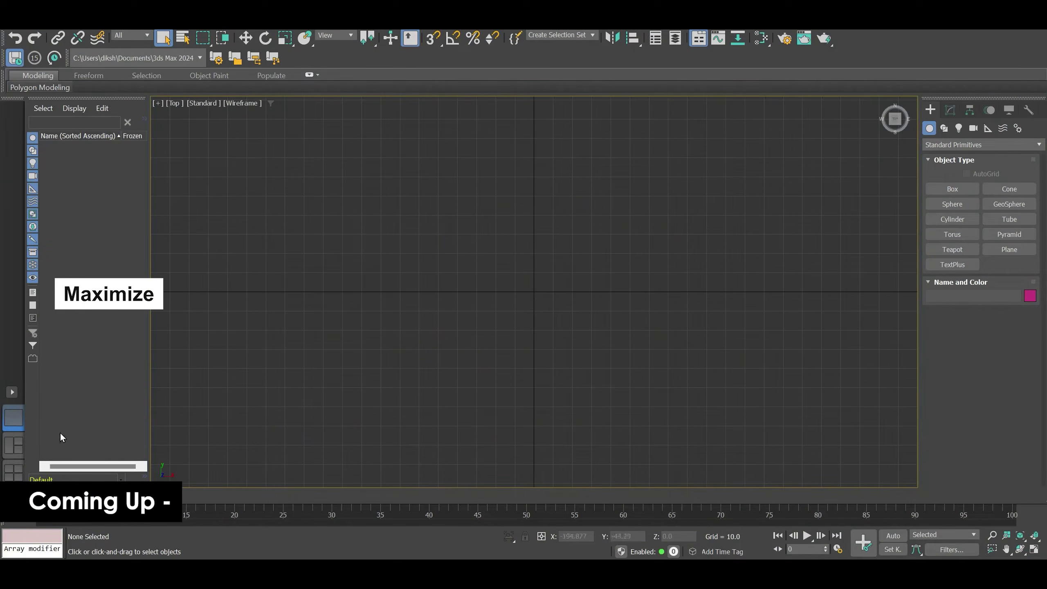
# Step: Restore the four-viewport layout of Top, Front, Left and Perspective views
pyautogui.click(17, 474)
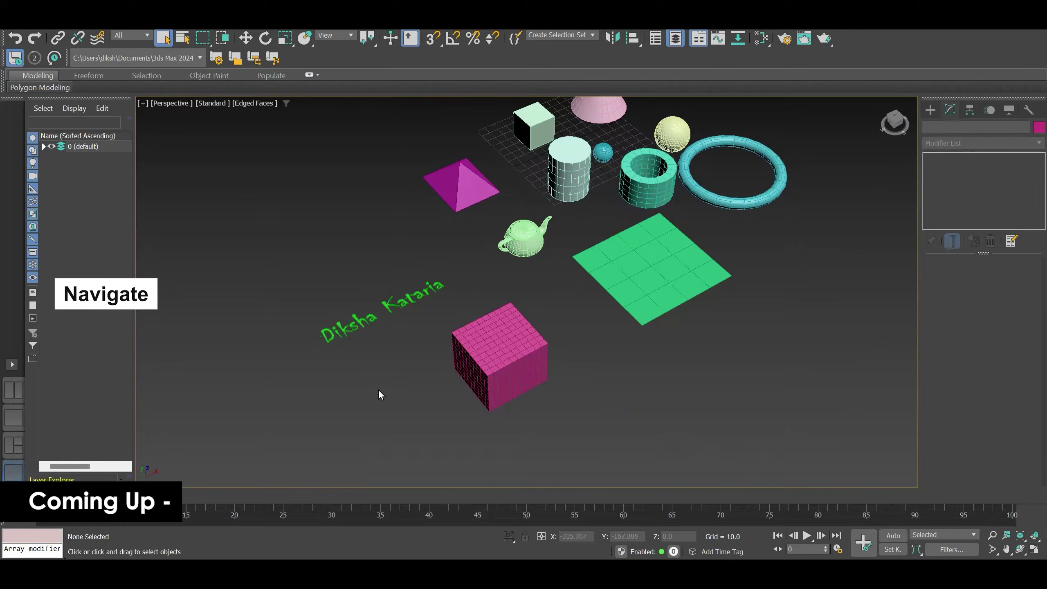
# Step: Orbit down onto the scene and drag out the base of a new box from the Create menu
pyautogui.keyDown('alt'); pyautogui.moveTo(378, 393); pyautogui.dragTo(442, 326, button='middle'); pyautogui.keyUp('alt')
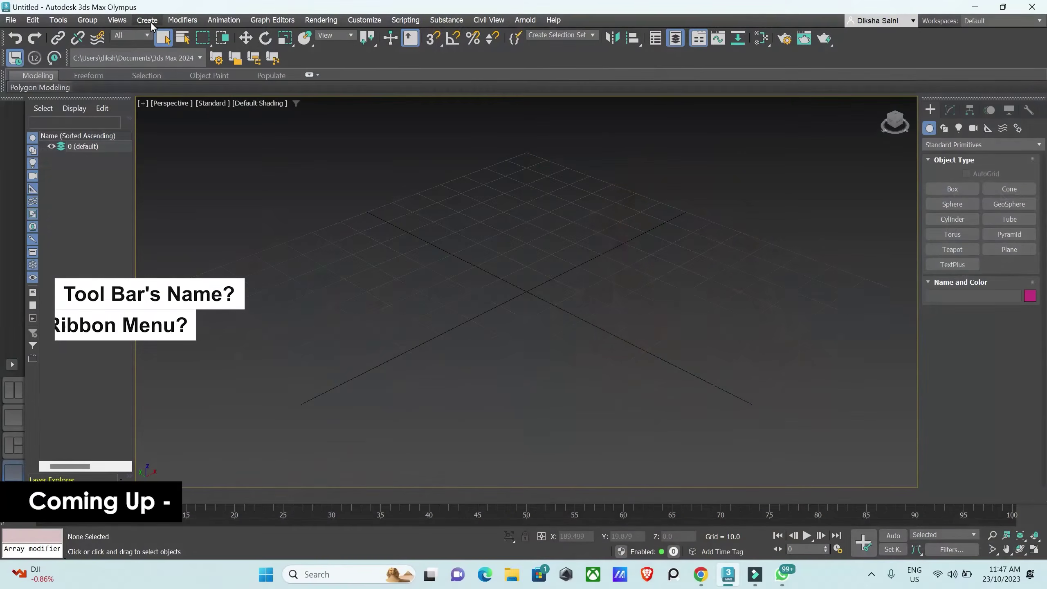
pyautogui.click(147, 20)
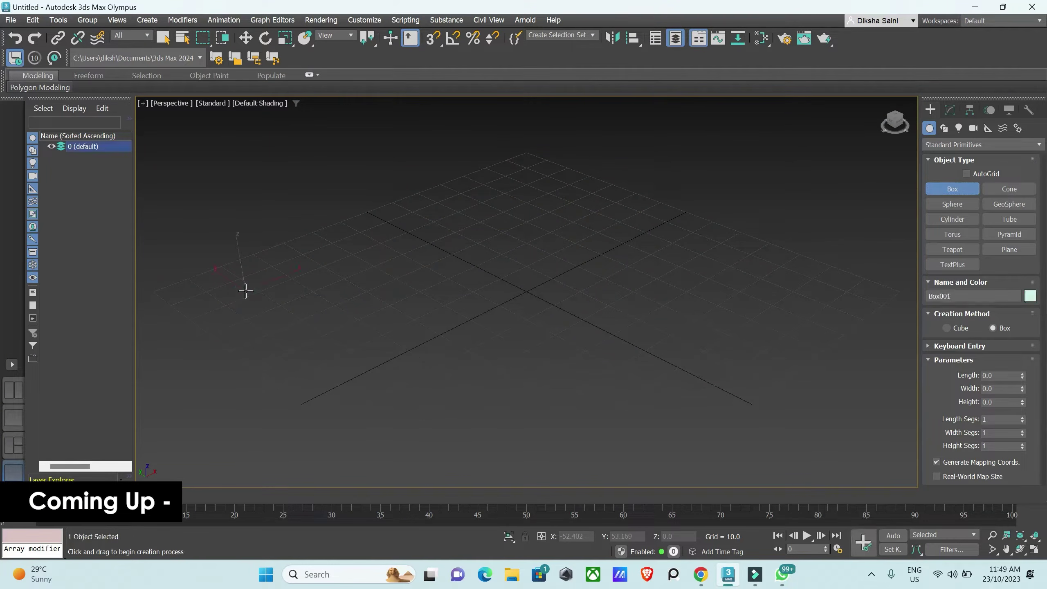
pyautogui.moveTo(246, 291); pyautogui.dragTo(522, 291)
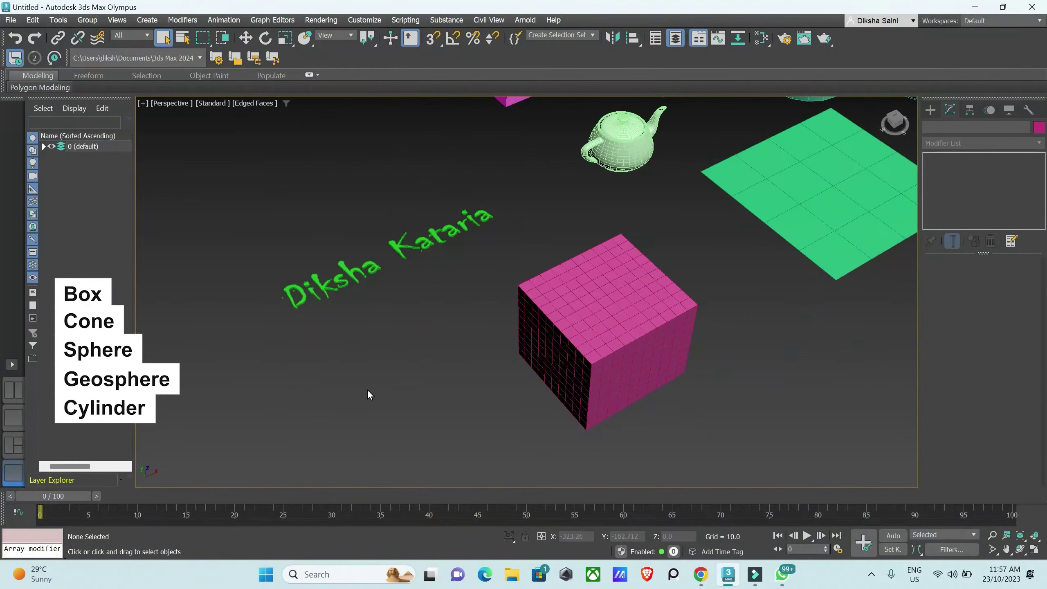
# Step: Apply a bevel to the extruded text (depth 0.02, width 0.69) and raise the bevel push to 1.0
pyautogui.scroll(-5, 364, 390)
pyautogui.keyDown('alt'); pyautogui.moveTo(446, 395); pyautogui.dragTo(575, 274, button='middle'); pyautogui.keyUp('alt')
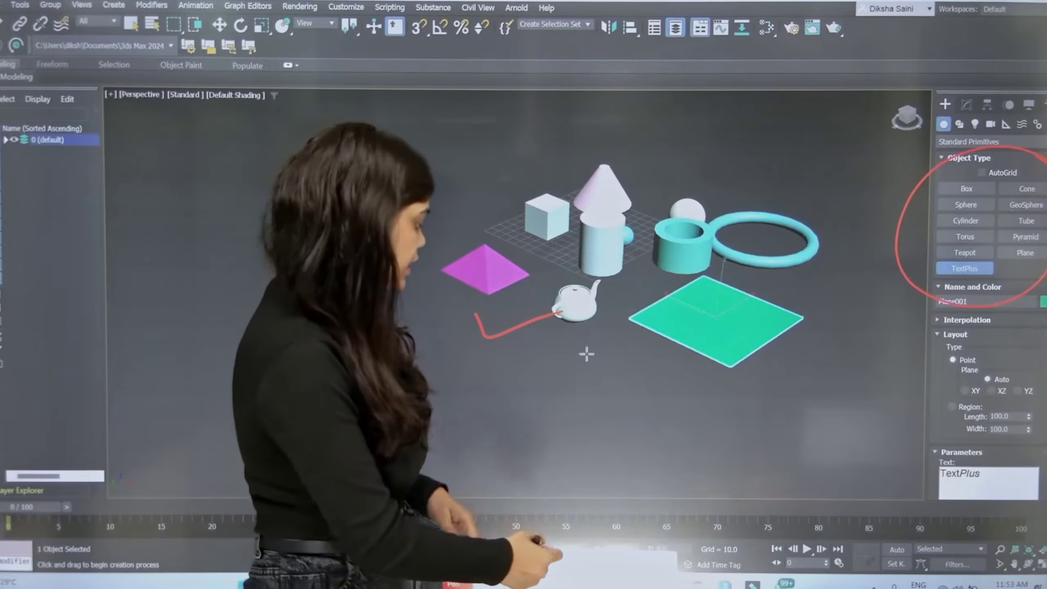
pyautogui.click(511, 577)
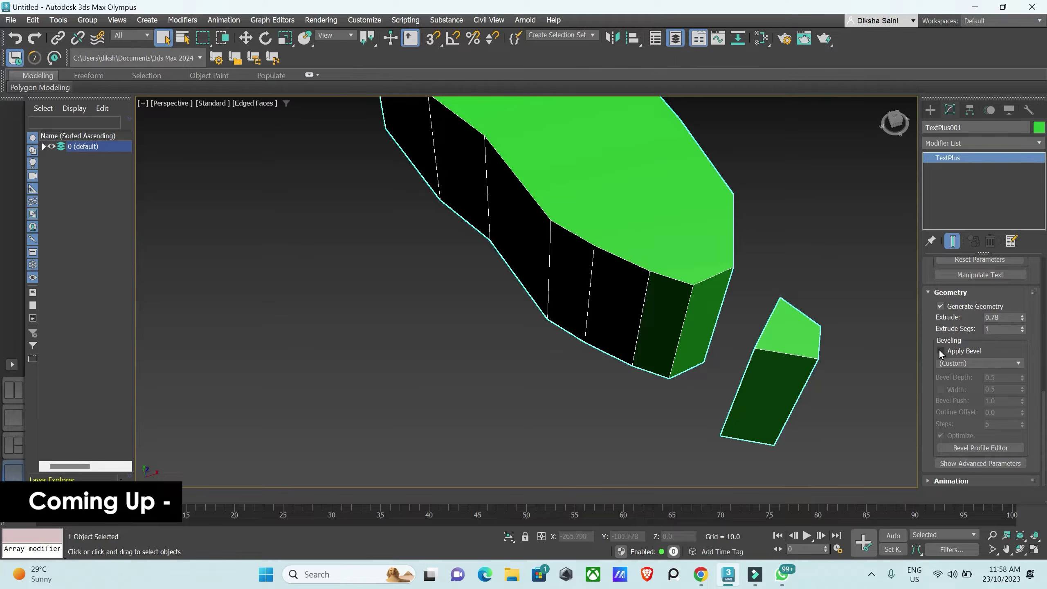
pyautogui.click(941, 351)
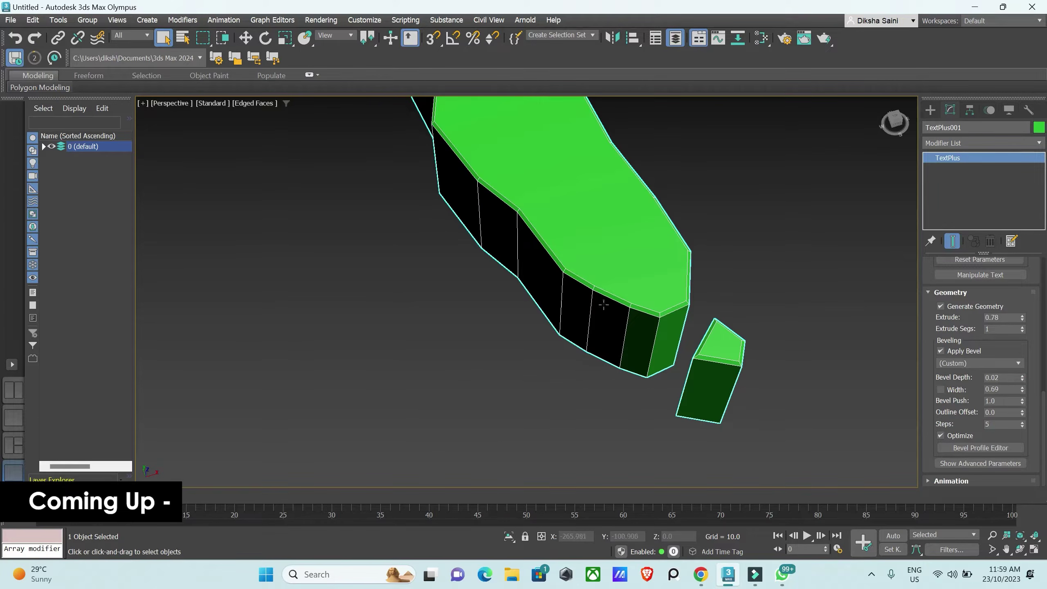
pyautogui.moveTo(1022, 400); pyautogui.dragTo(1020, 376)
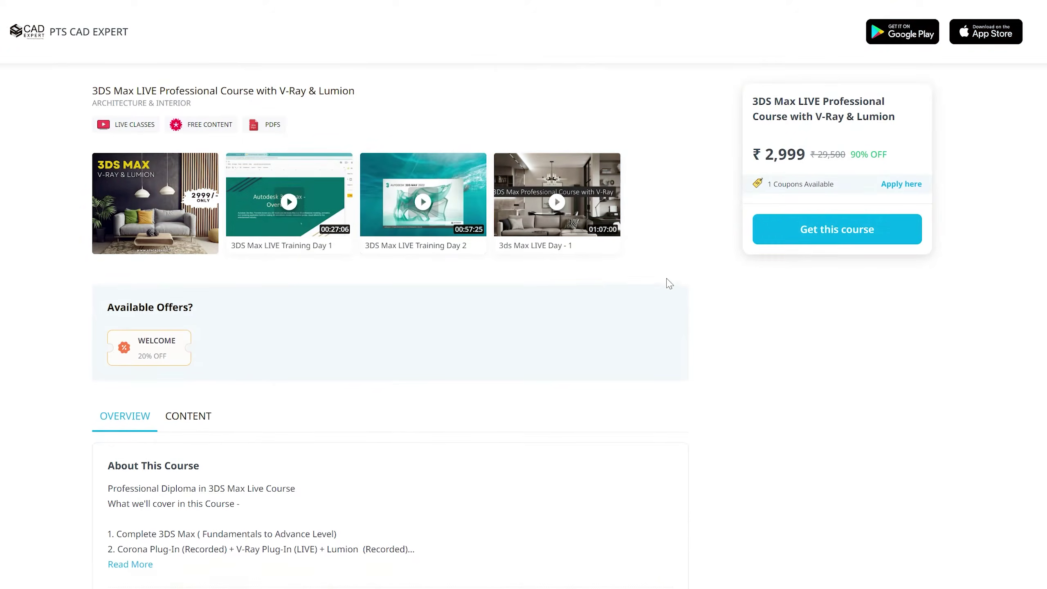
# Step: Expand the About This Course 'Read More' description and scroll through it
pyautogui.scroll(-5, 213, 361)
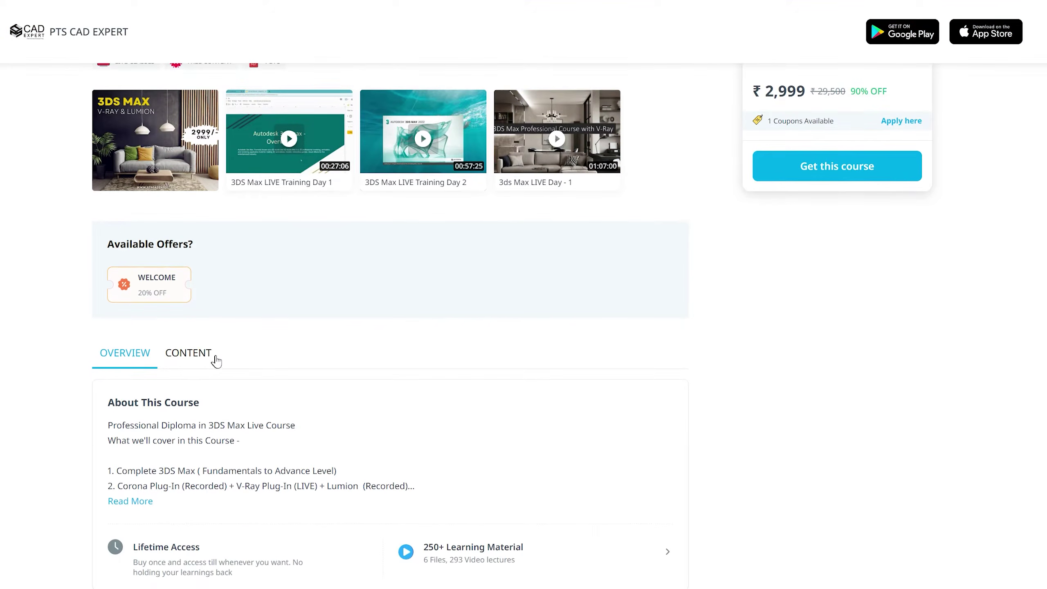
pyautogui.click(143, 375)
pyautogui.scroll(-9, 517, 283)
pyautogui.scroll(-2, 518, 283)
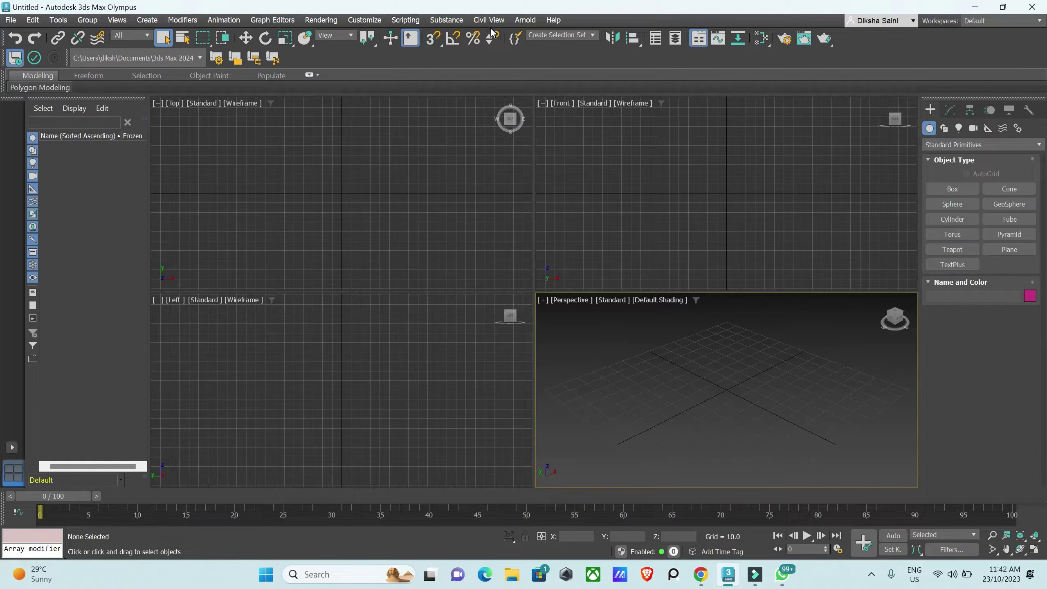
pyautogui.click(9, 20)
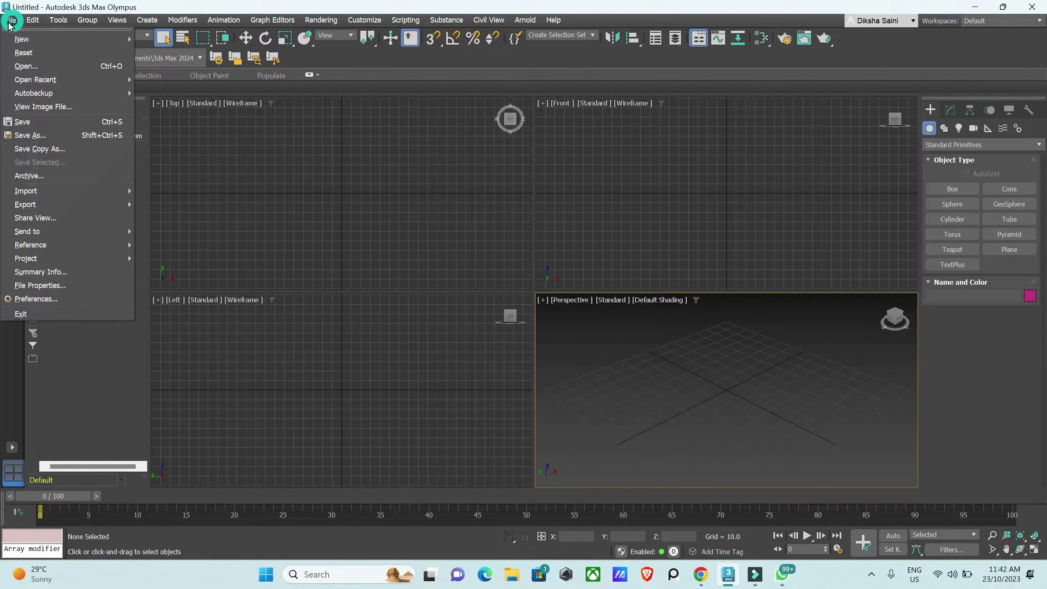
pyautogui.moveTo(28, 40)
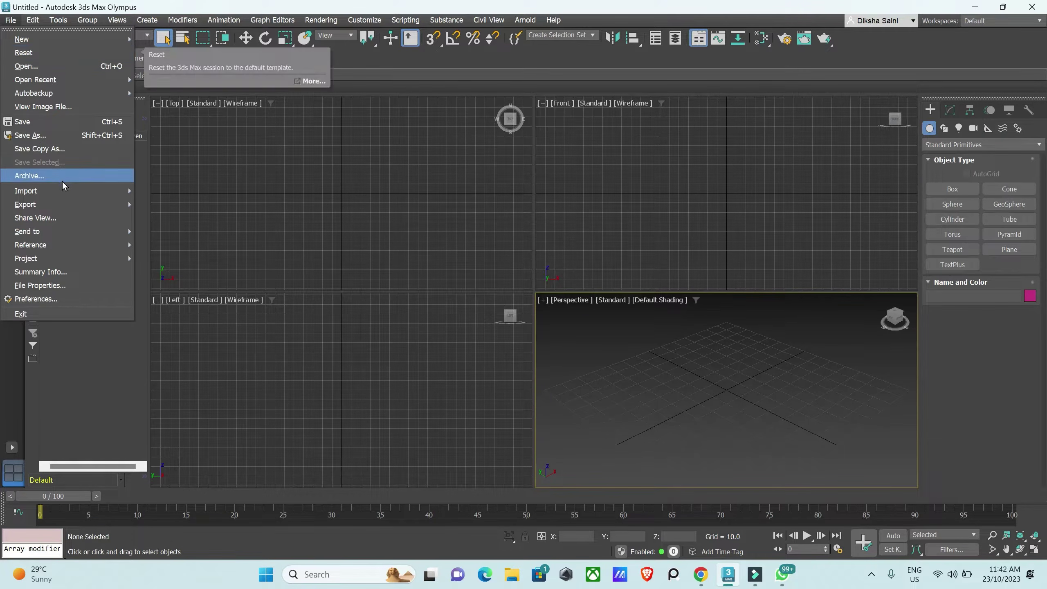
pyautogui.click(229, 161)
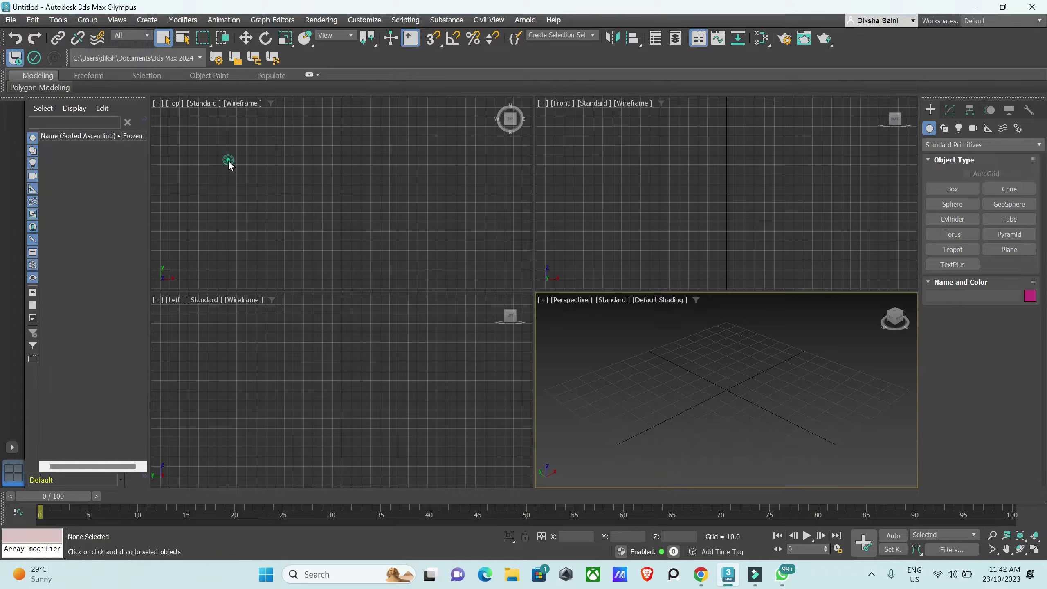
pyautogui.click(40, 21)
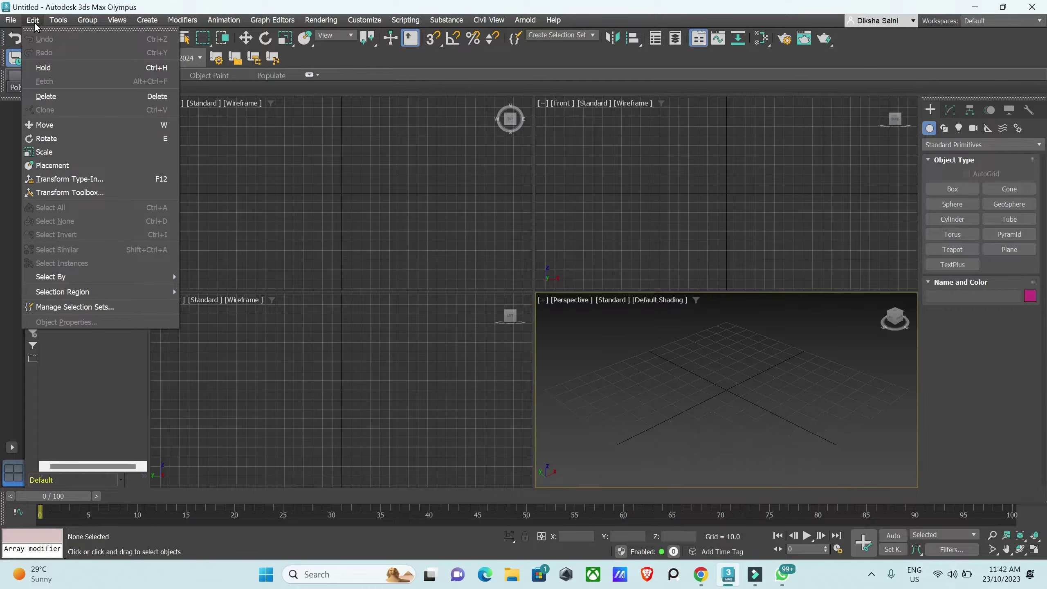
pyautogui.click(282, 110)
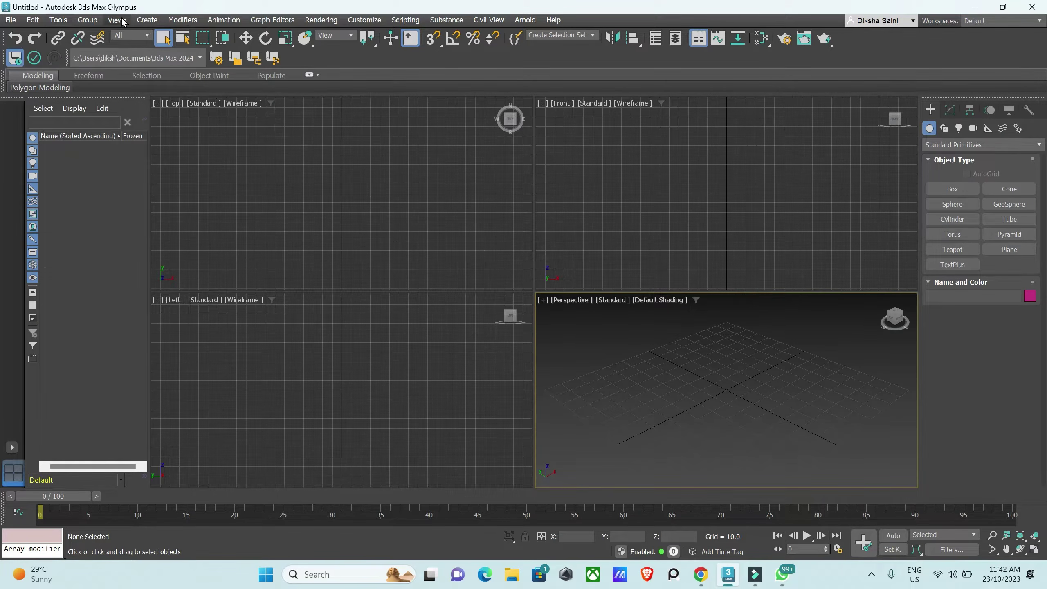
pyautogui.click(58, 20)
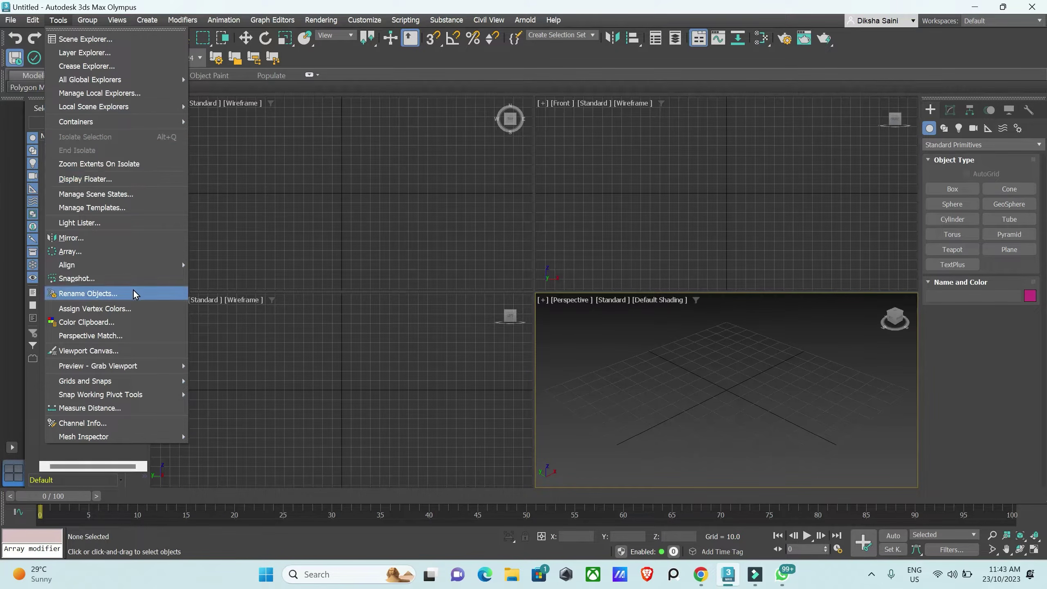
pyautogui.moveTo(94, 25)
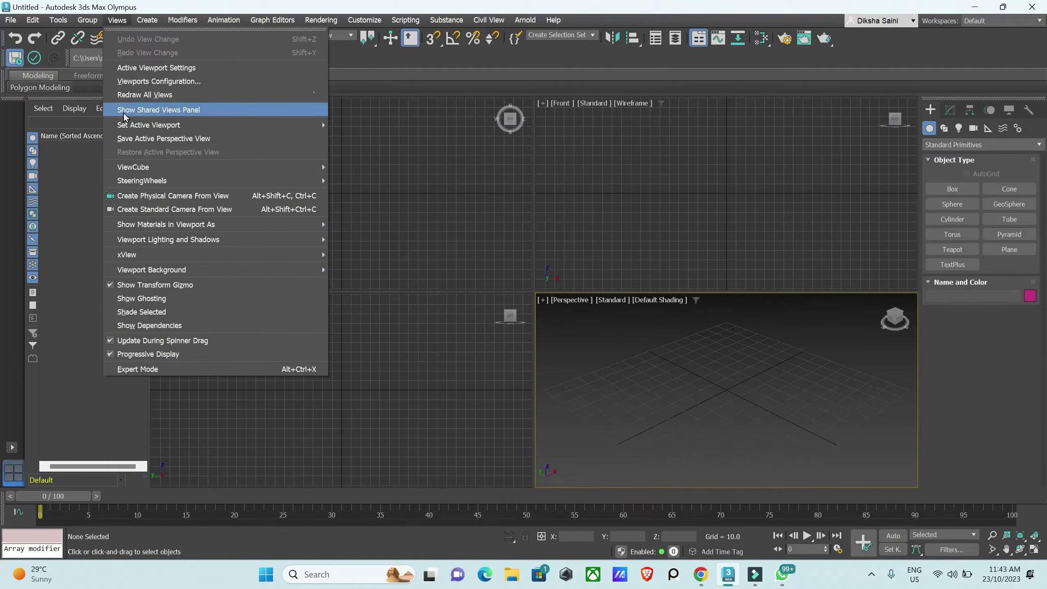
pyautogui.moveTo(155, 26)
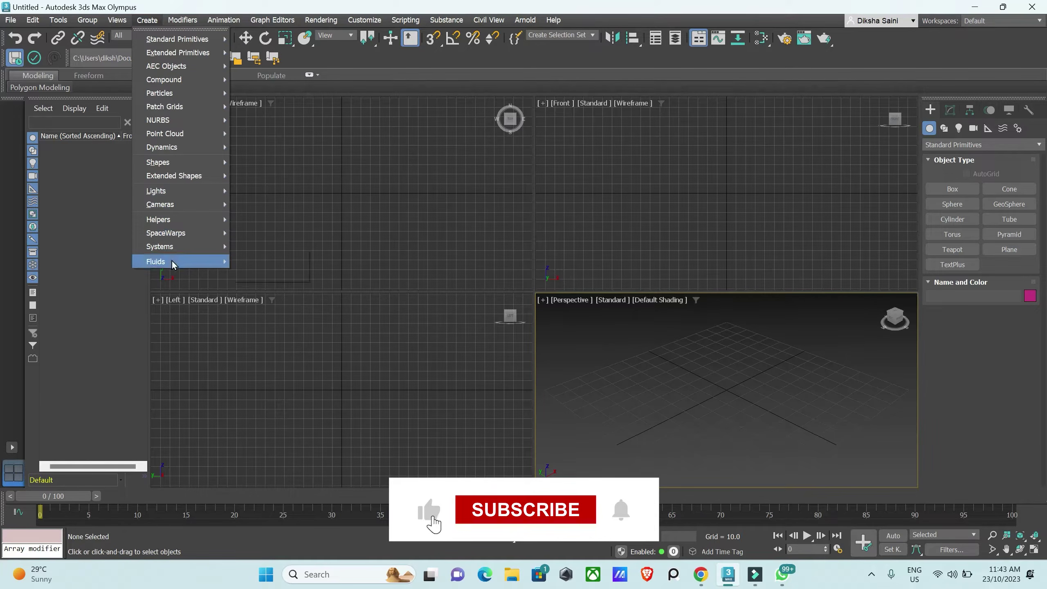
pyautogui.moveTo(188, 58)
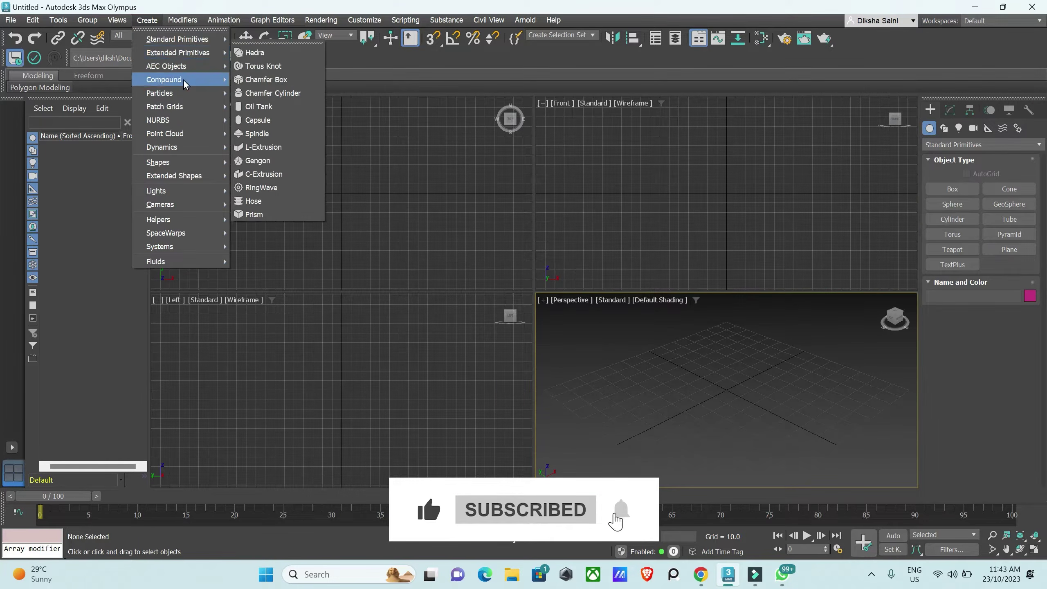
pyautogui.moveTo(170, 191)
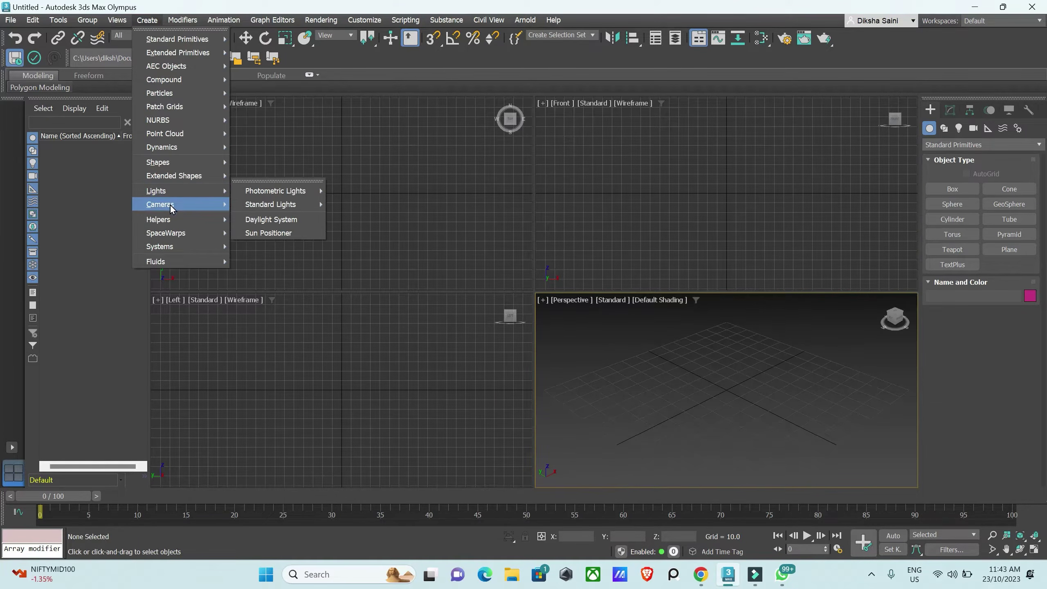
pyautogui.moveTo(172, 218)
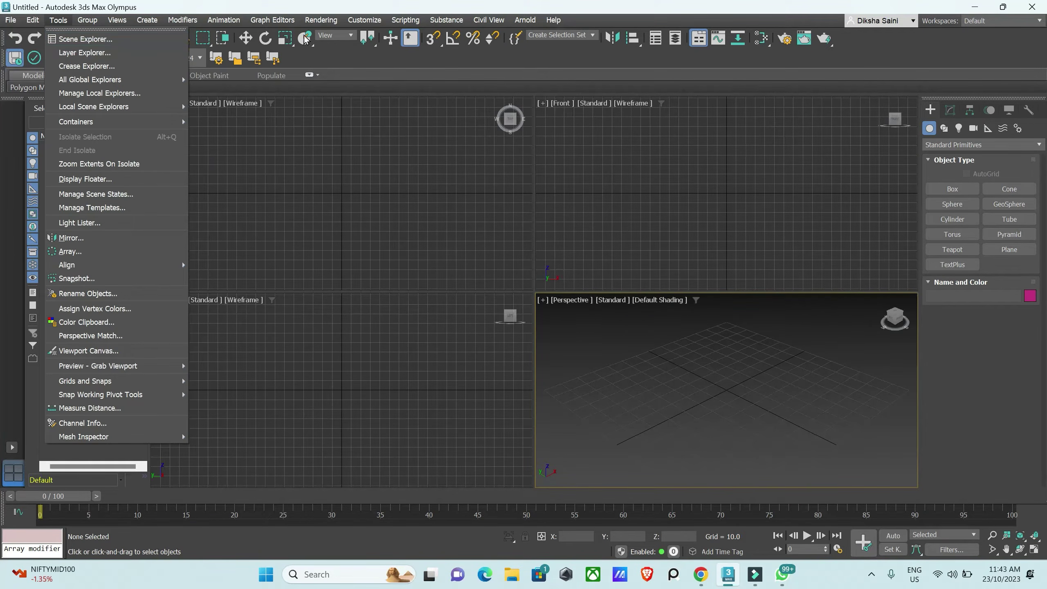
pyautogui.click(354, 160)
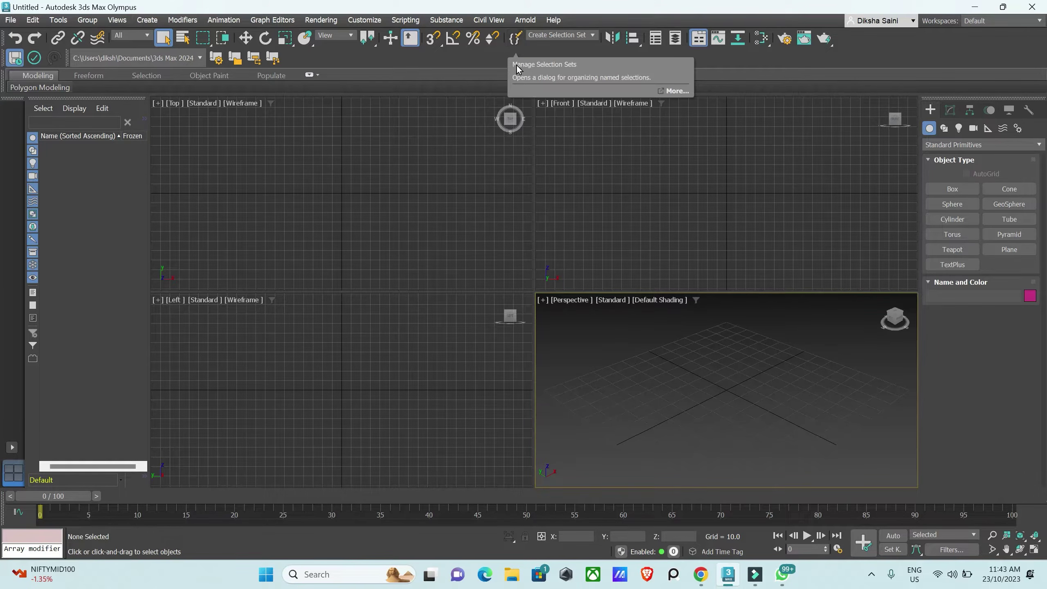
# Step: Add three layout tabs: one large view beside two stacked, single Top, and two side-by-side; finish on the four-view layout
pyautogui.click(12, 449)
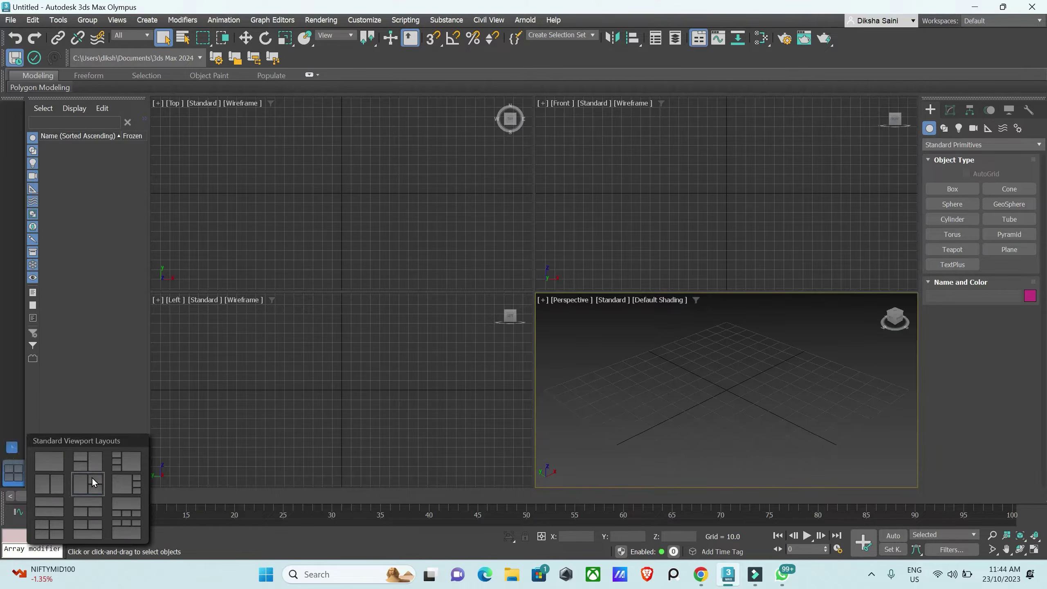
pyautogui.click(93, 480)
pyautogui.click(12, 423)
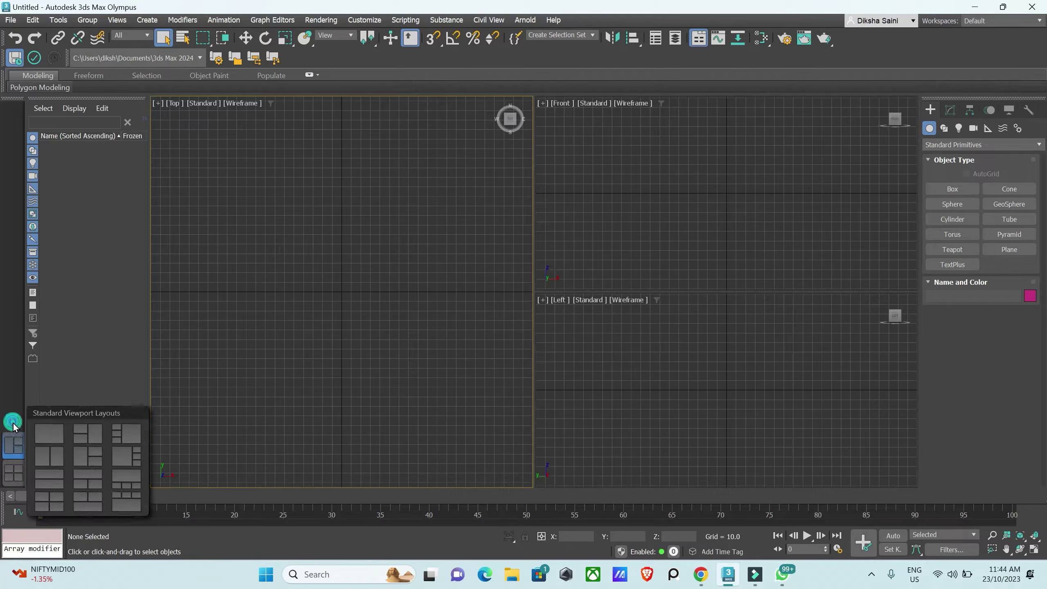
pyautogui.click(54, 435)
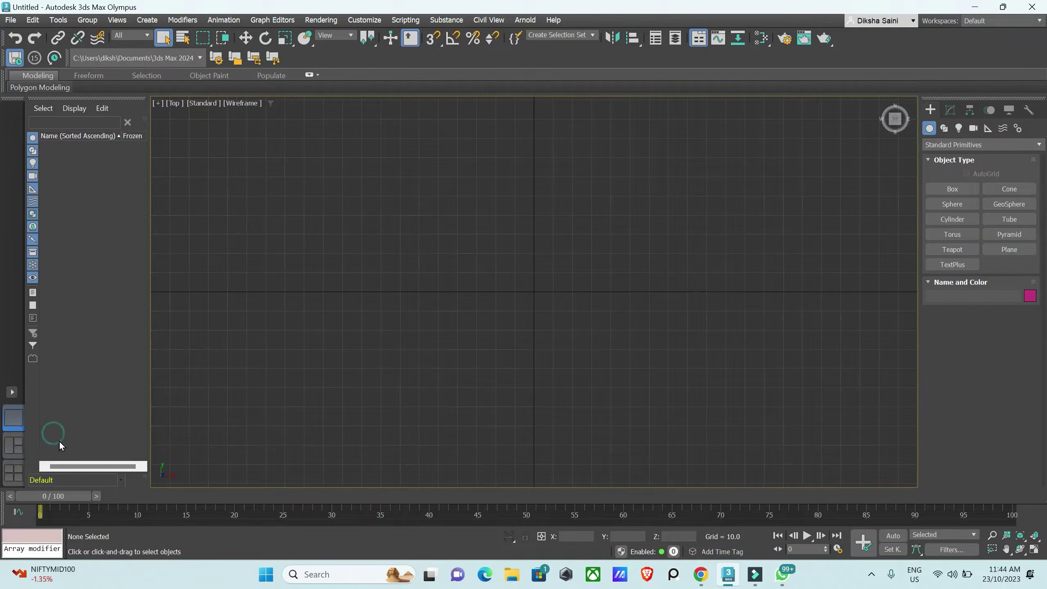
pyautogui.click(8, 476)
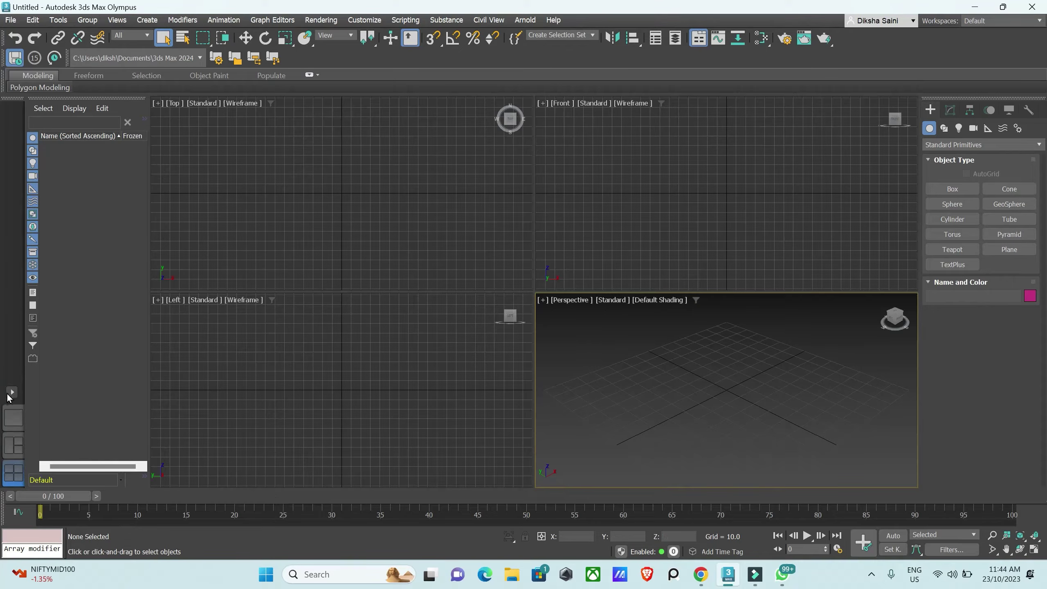
pyautogui.click(12, 392)
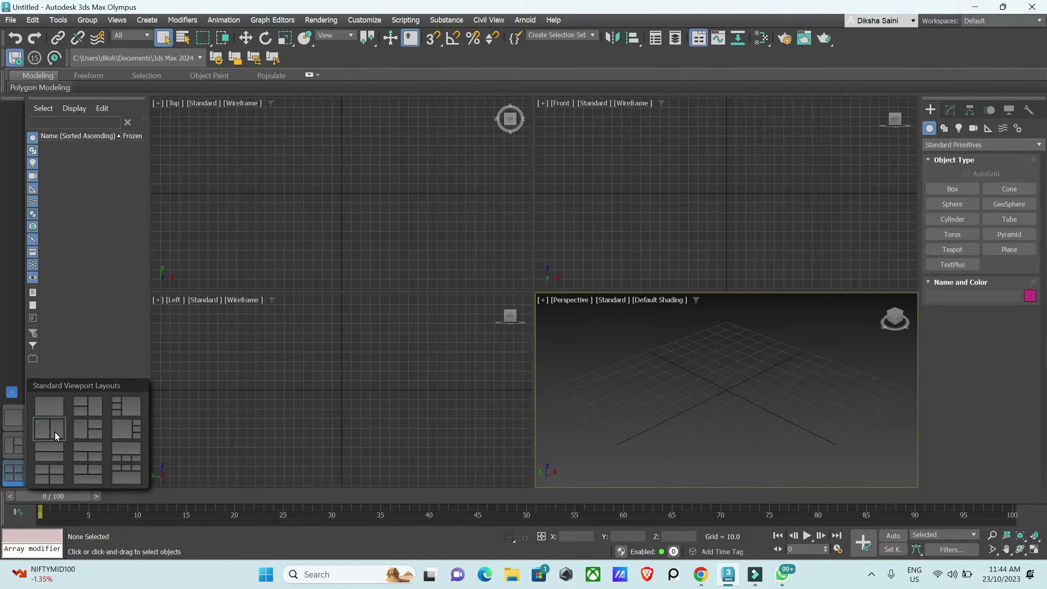
pyautogui.click(52, 431)
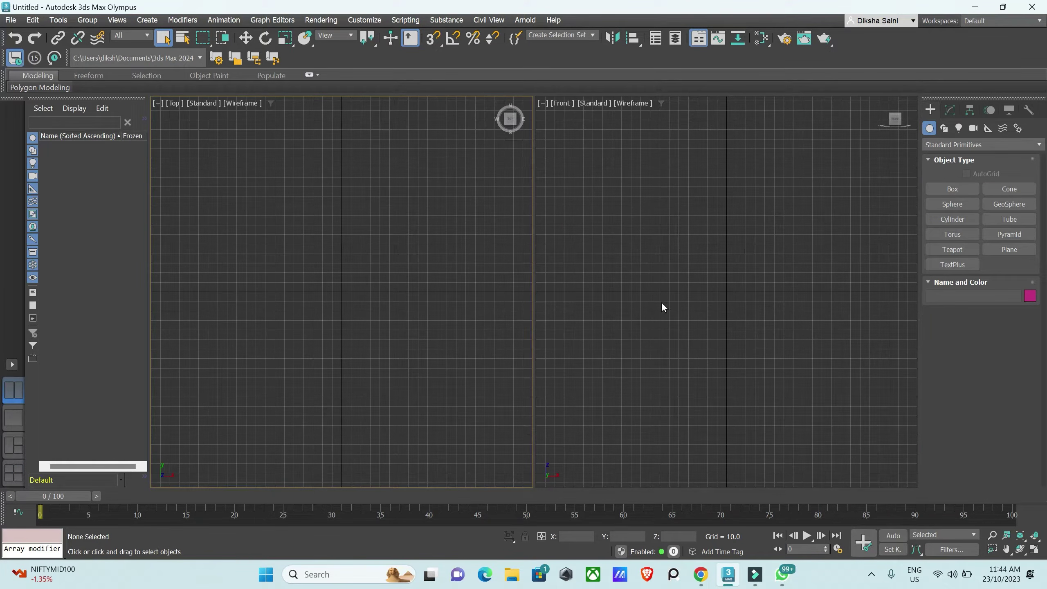
pyautogui.click(12, 475)
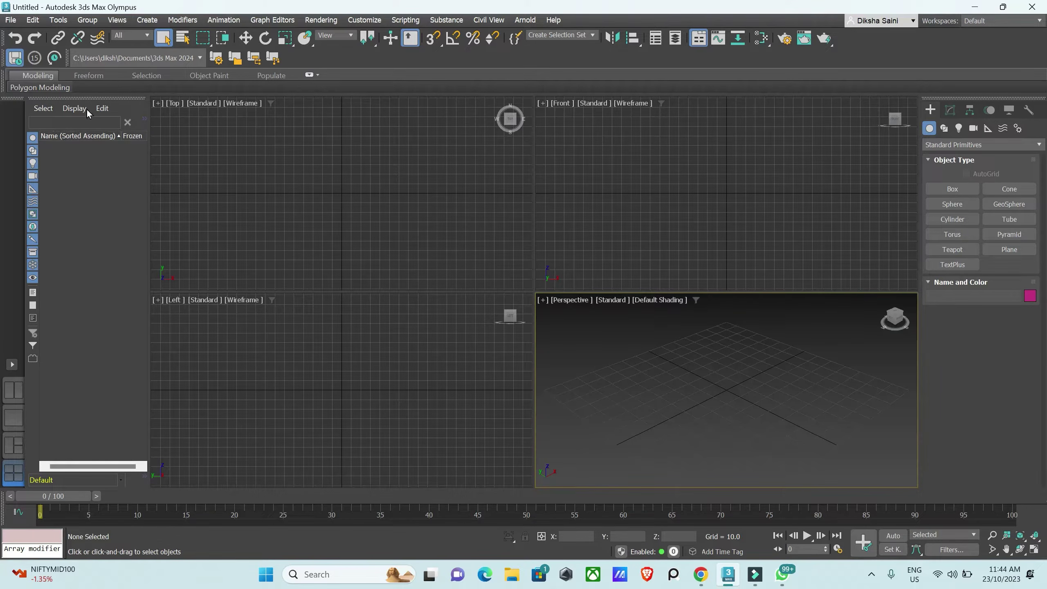
# Step: Close the scene explorer and dock Tools > Layer Explorer on the left edge
pyautogui.moveTo(119, 99); pyautogui.dragTo(261, 135)
pyautogui.click(276, 129)
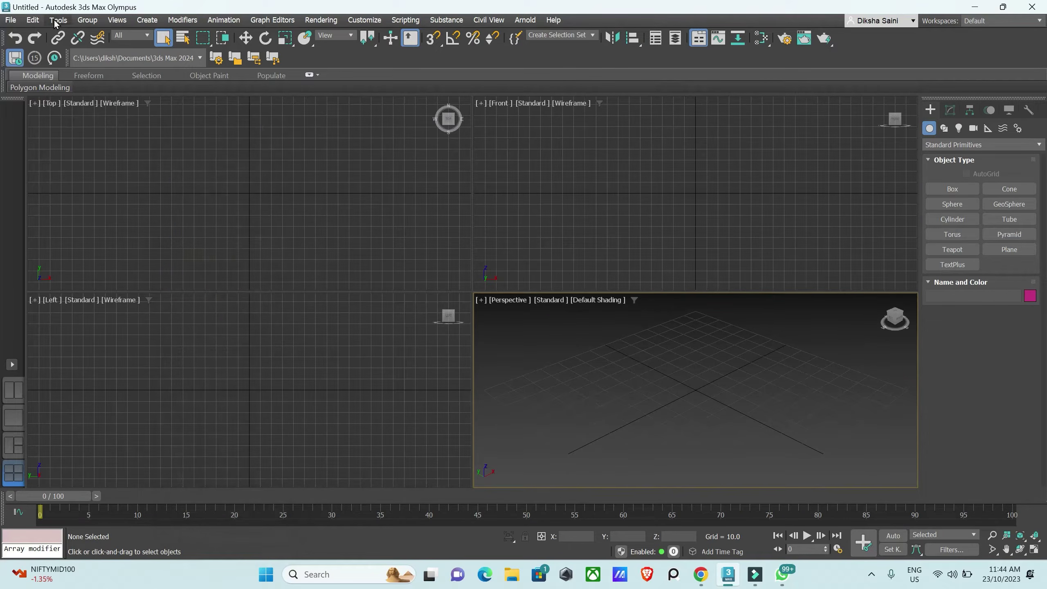
pyautogui.click(58, 20)
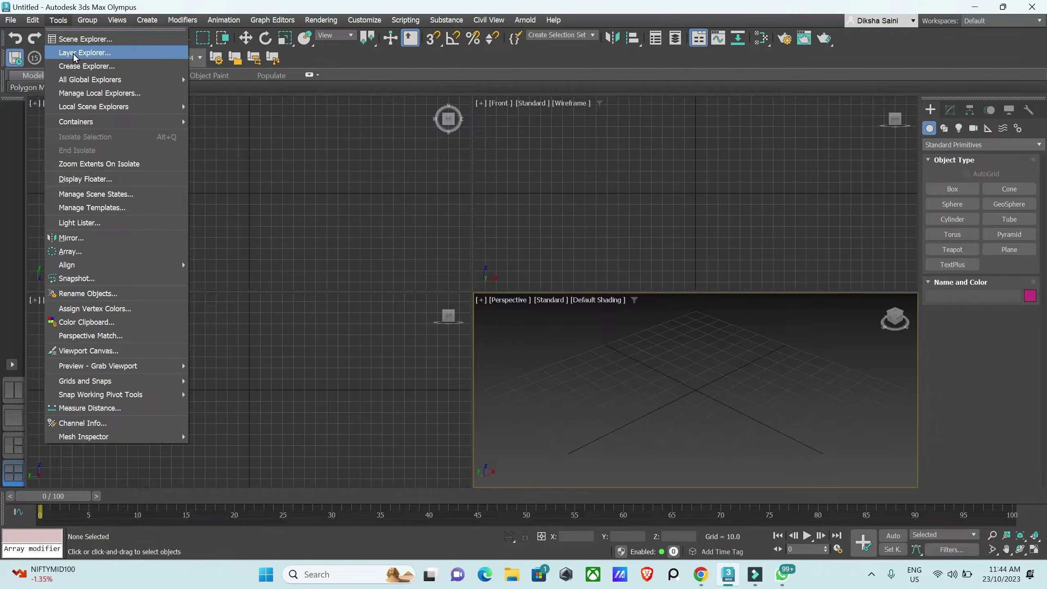
pyautogui.click(83, 53)
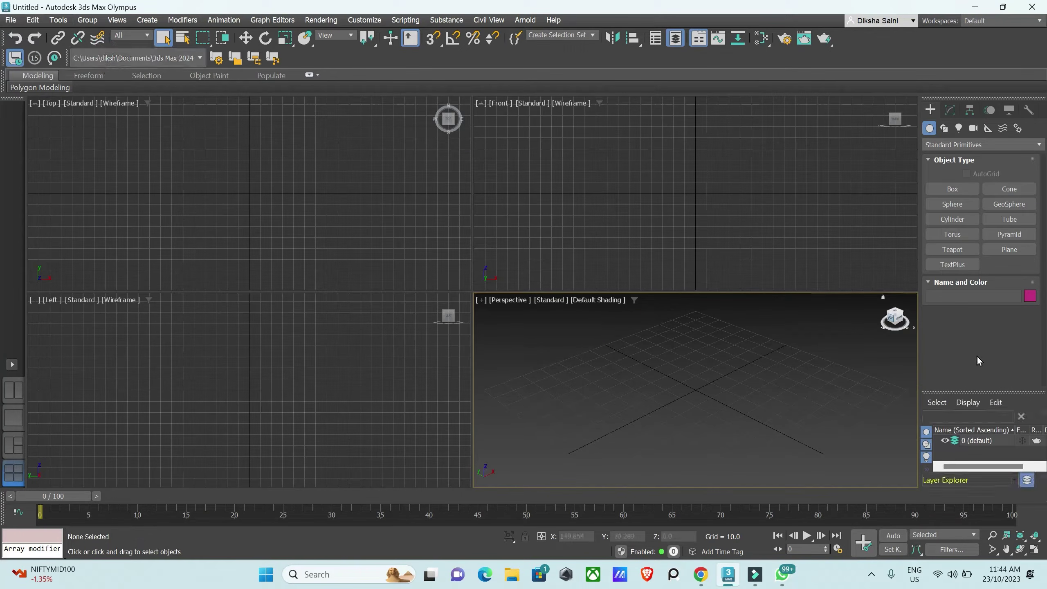
pyautogui.moveTo(978, 393); pyautogui.dragTo(14, 152)
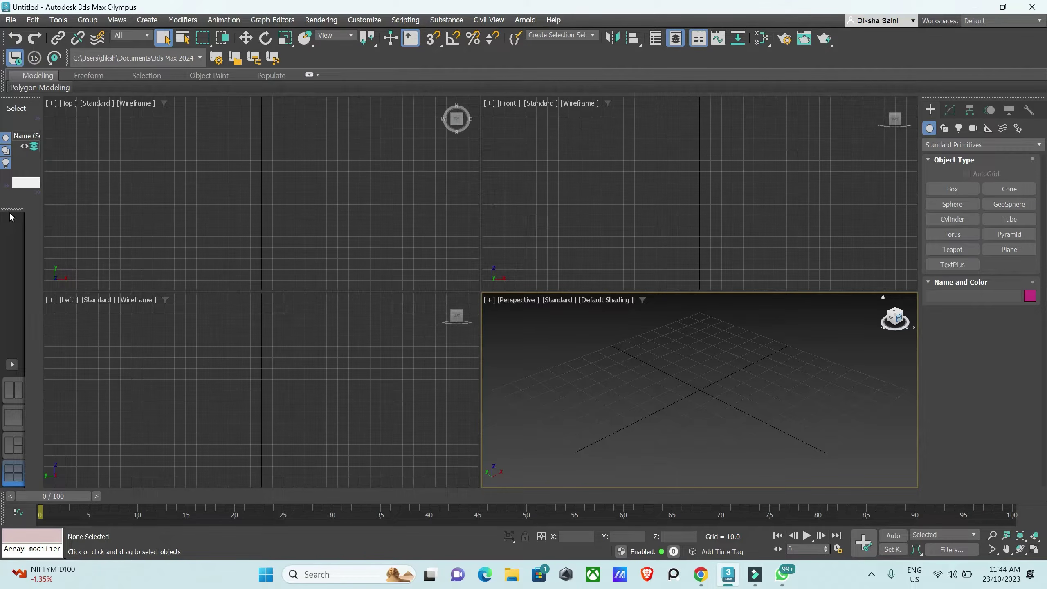
# Step: Re-dock the viewport layout tabs and widen the Layer Explorer panel
pyautogui.moveTo(17, 209); pyautogui.dragTo(97, 184)
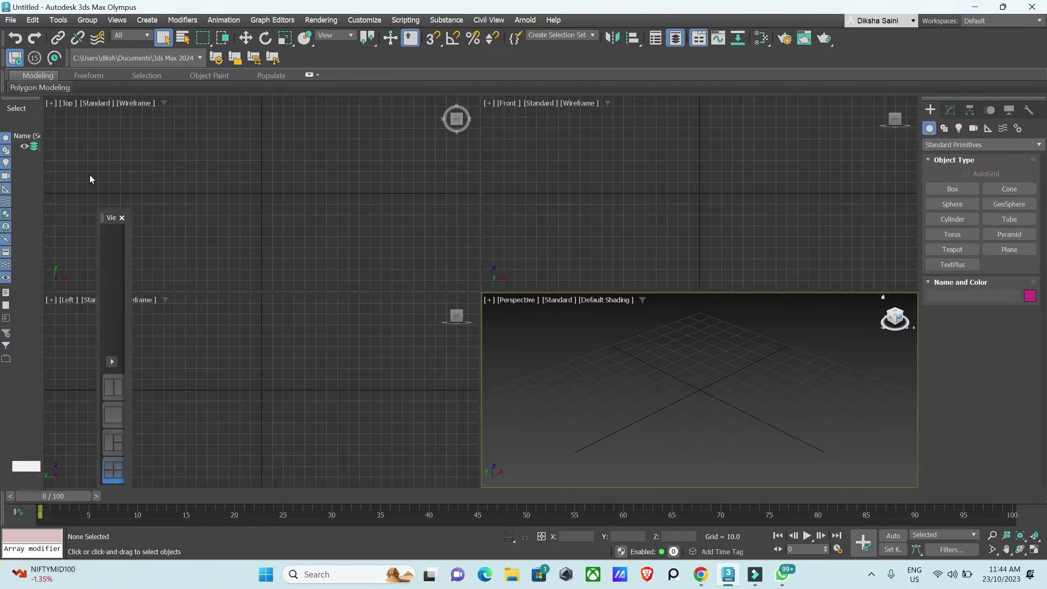
pyautogui.moveTo(42, 152); pyautogui.dragTo(188, 159)
pyautogui.moveTo(113, 218); pyautogui.dragTo(7, 284)
pyautogui.moveTo(77, 166); pyautogui.dragTo(134, 174)
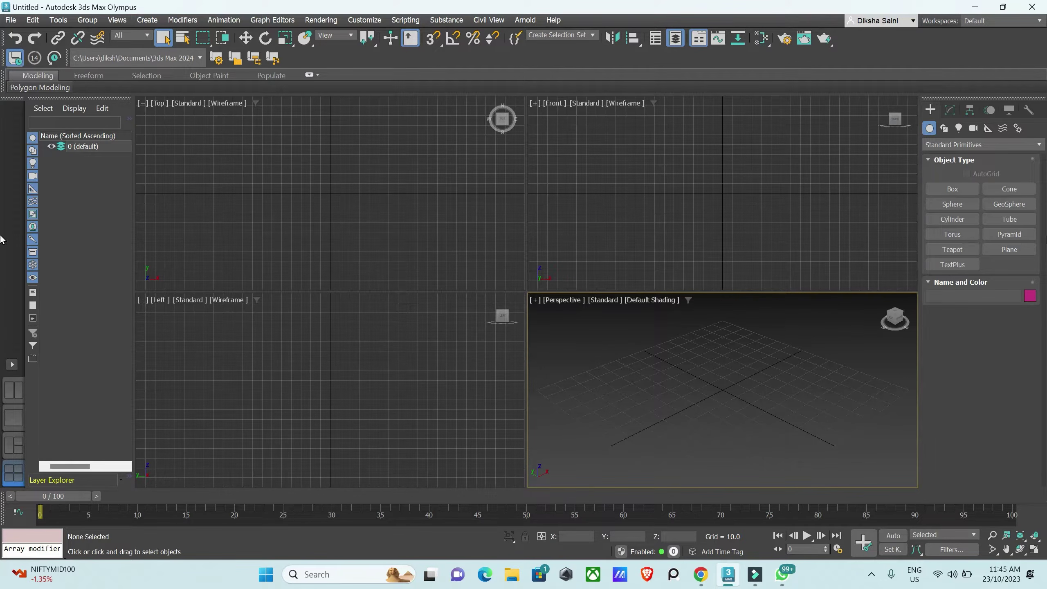
pyautogui.click(1010, 234)
pyautogui.click(553, 255)
pyautogui.click(407, 253)
pyautogui.click(418, 346)
pyautogui.click(600, 347)
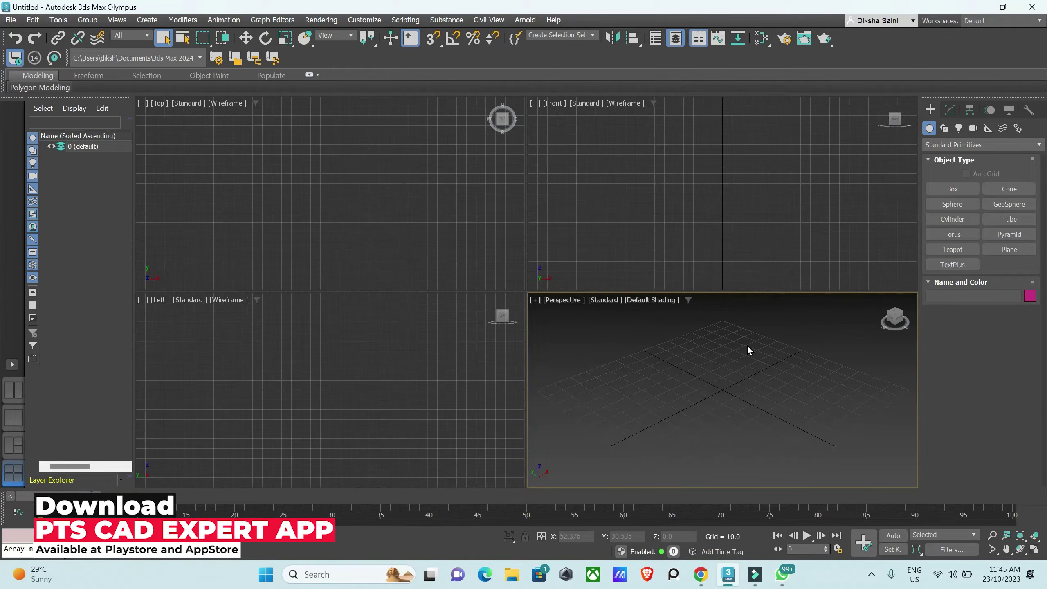
# Step: Maximize and restore the Perspective, Top, Front and Left views in turn with Alt+W
pyautogui.hotkey('alt', 'w')
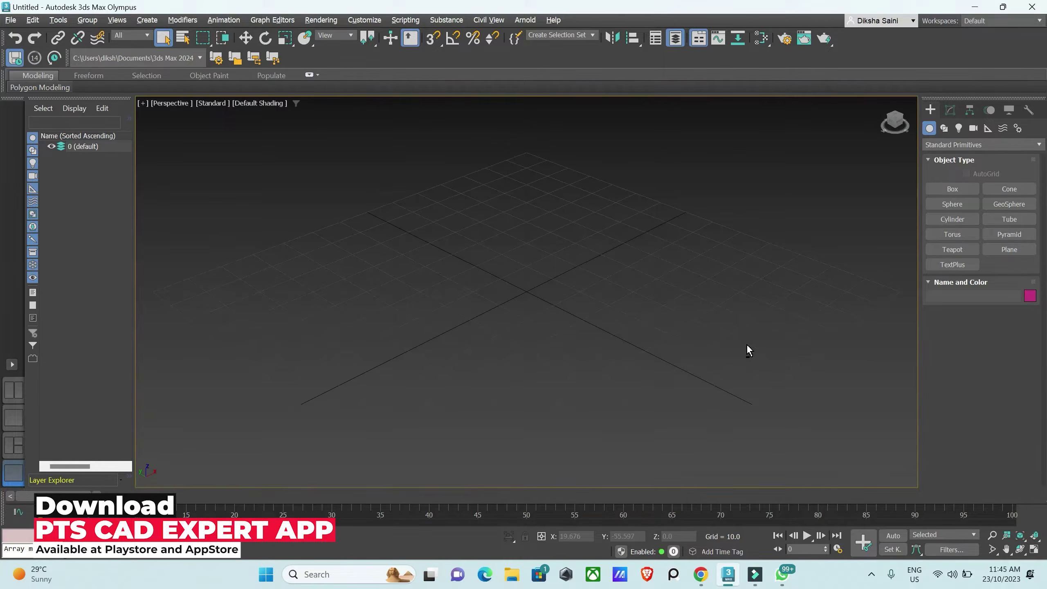
pyautogui.hotkey('alt', 'w')
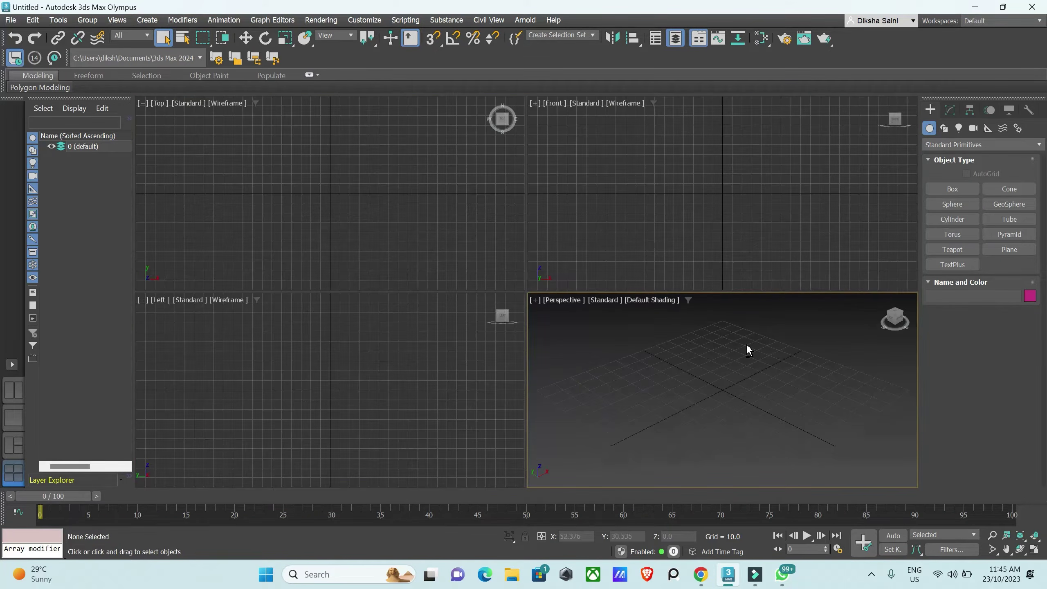
pyautogui.click(409, 232)
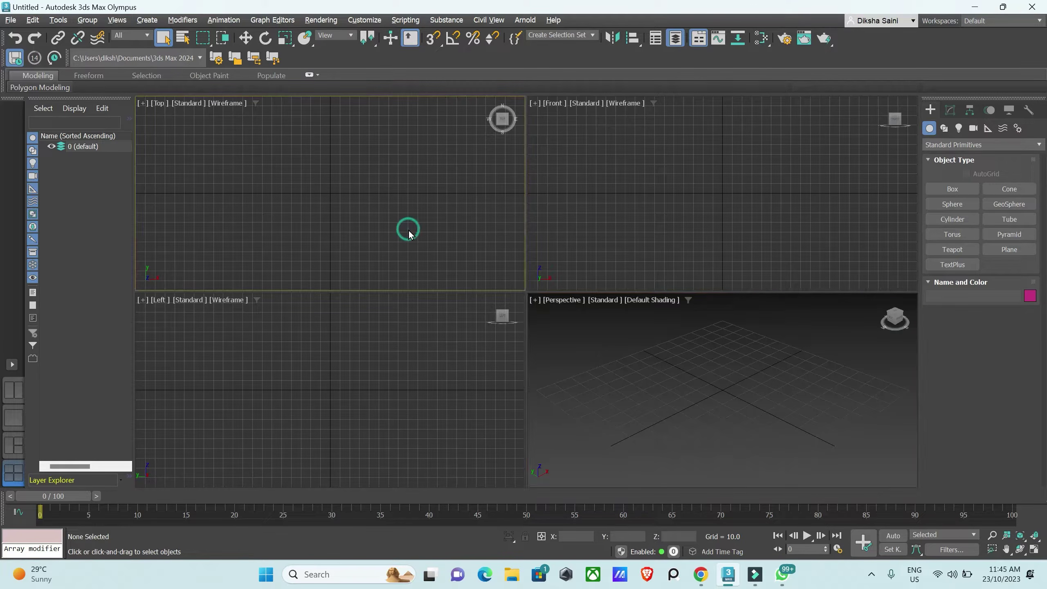
pyautogui.hotkey('alt', 'w')
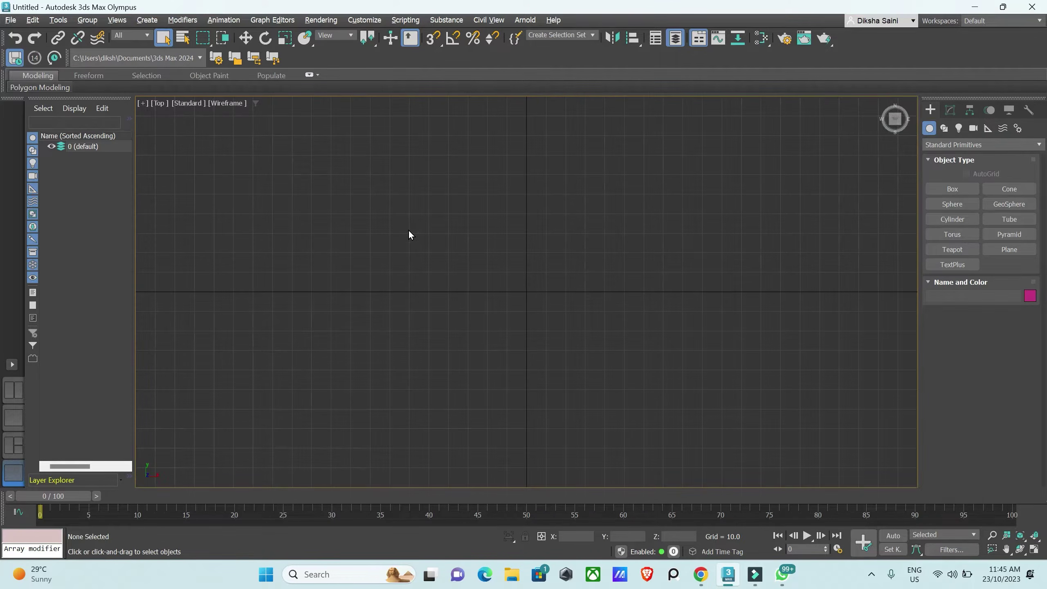
pyautogui.hotkey('alt', 'w')
pyautogui.click(645, 215)
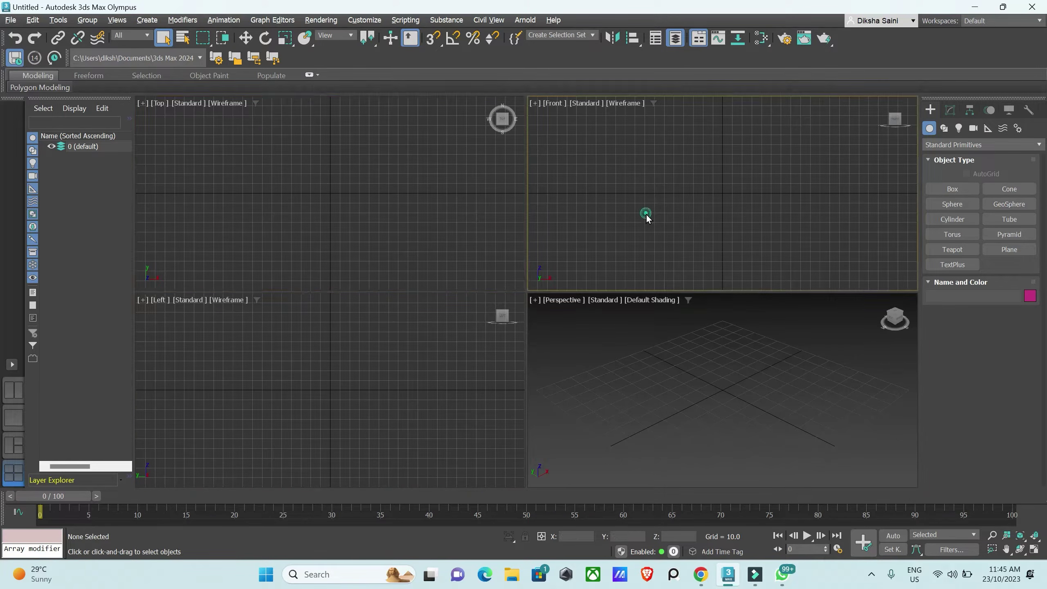
pyautogui.hotkey('alt', 'w')
pyautogui.hotkey('alt', 'w')
pyautogui.click(352, 393)
pyautogui.hotkey('alt', 'w')
pyautogui.hotkey('alt', 'w')
pyautogui.click(574, 344)
pyautogui.hotkey('alt', 'w')
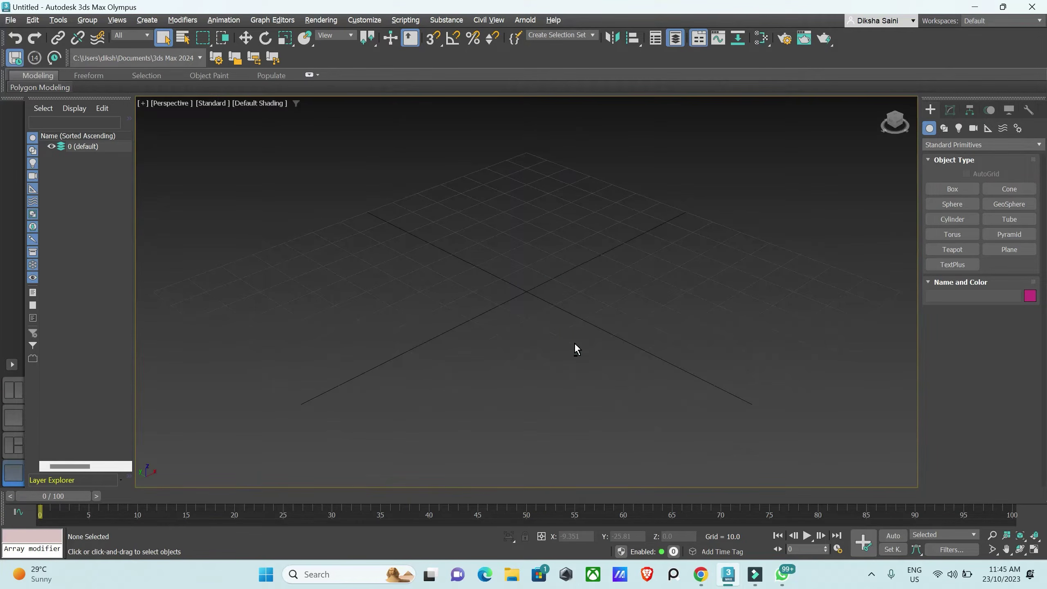
pyautogui.hotkey('alt', 'w')
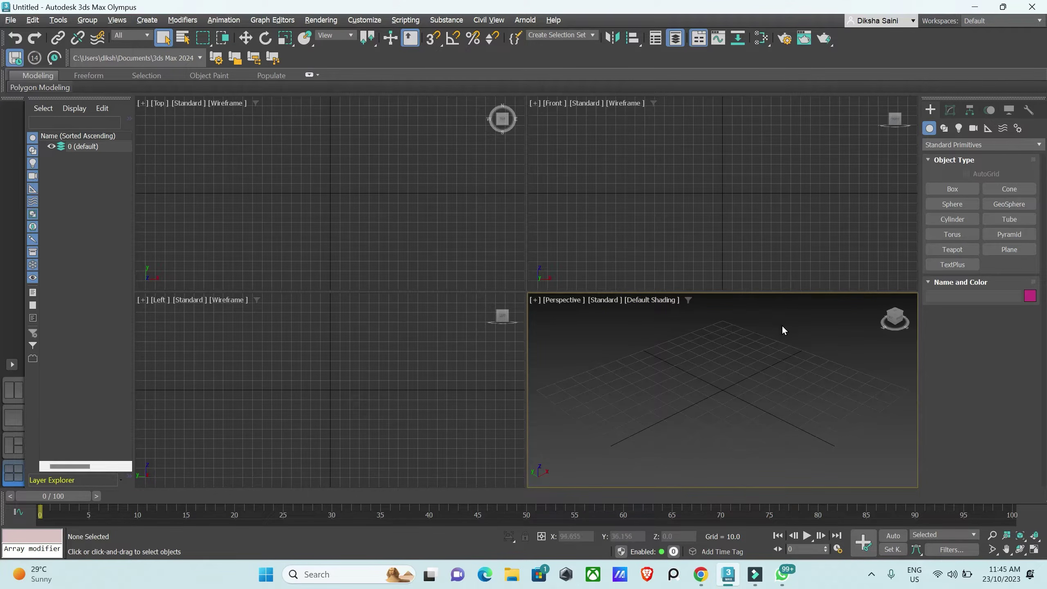
# Step: With the Maximize Viewport Toggle, restore four views and maximize the Top view
pyautogui.click(1034, 550)
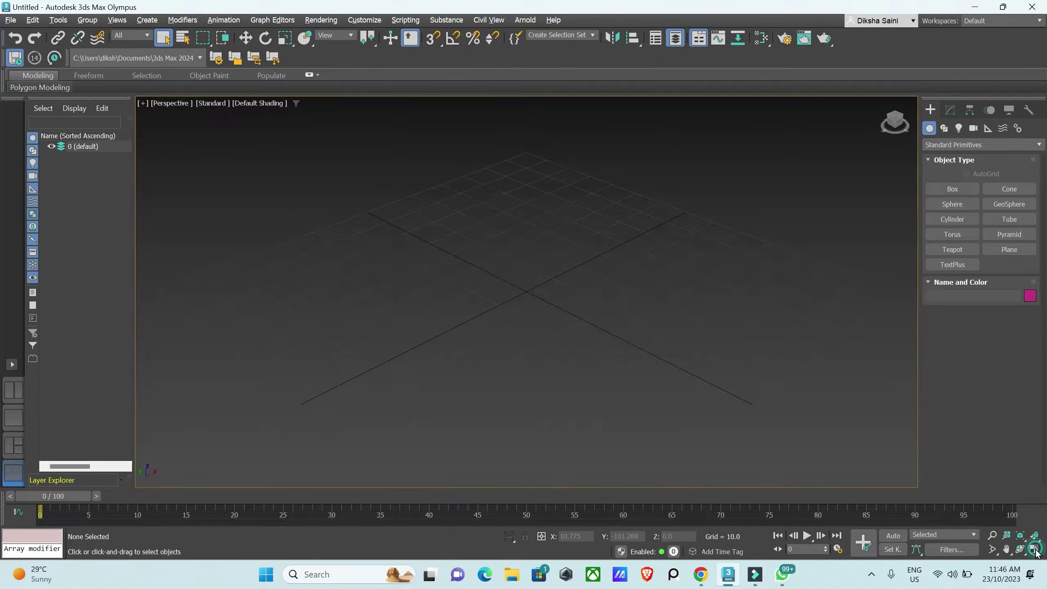
pyautogui.click(1035, 550)
pyautogui.click(506, 234)
pyautogui.click(1034, 550)
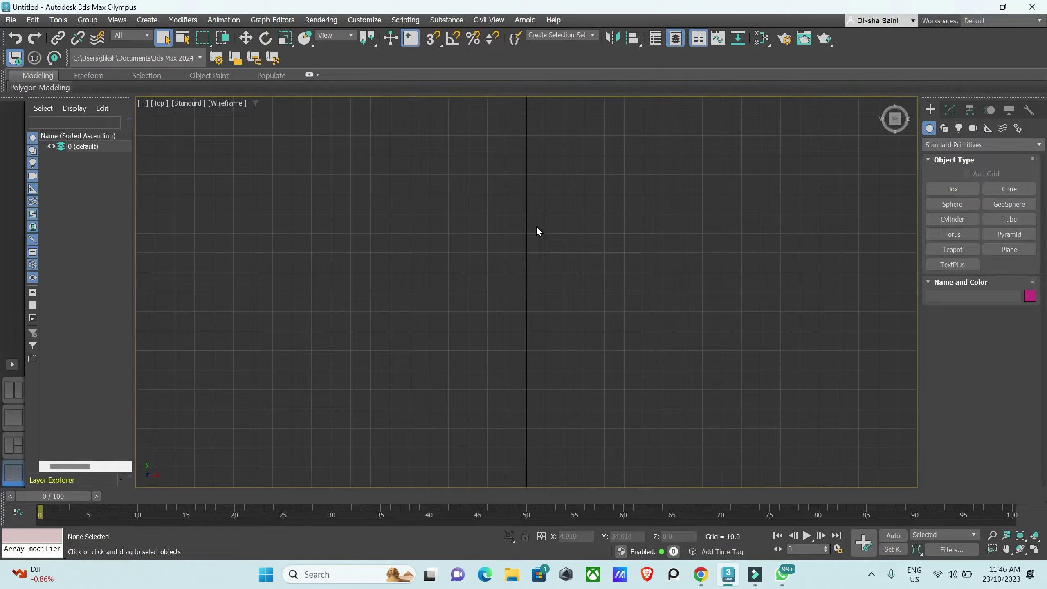
# Step: Switch the maximized view to Perspective, Top, then Orthographic, orbiting it to a tilted angle
pyautogui.press('p')
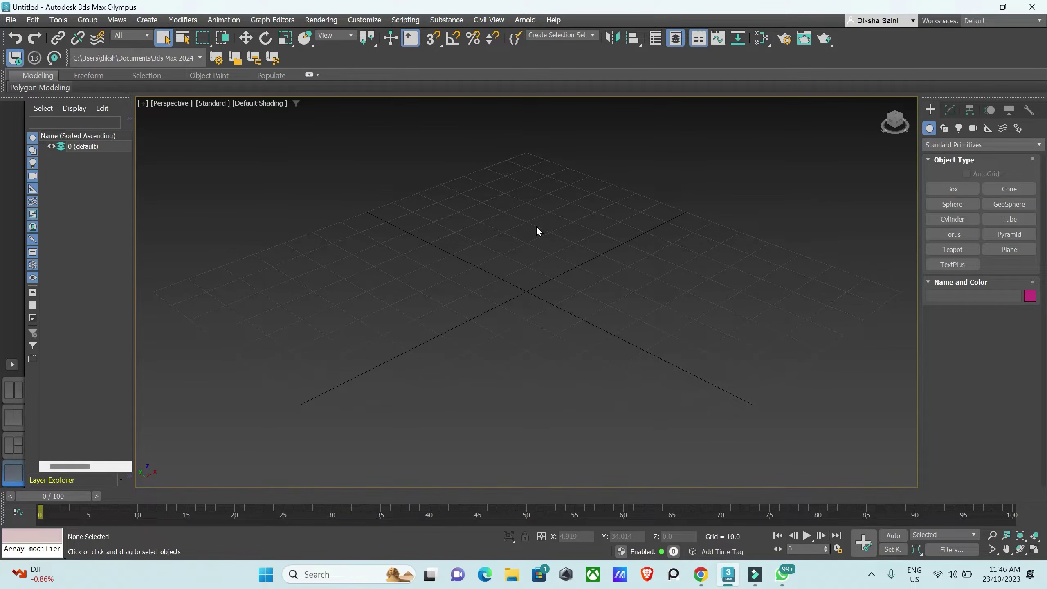
pyautogui.press('t')
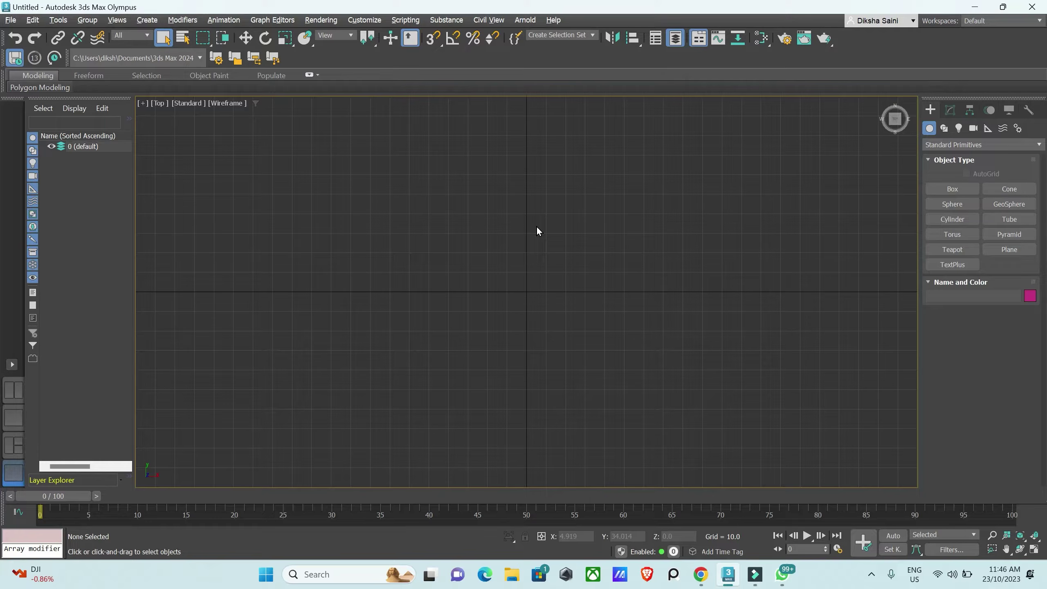
pyautogui.press('u')
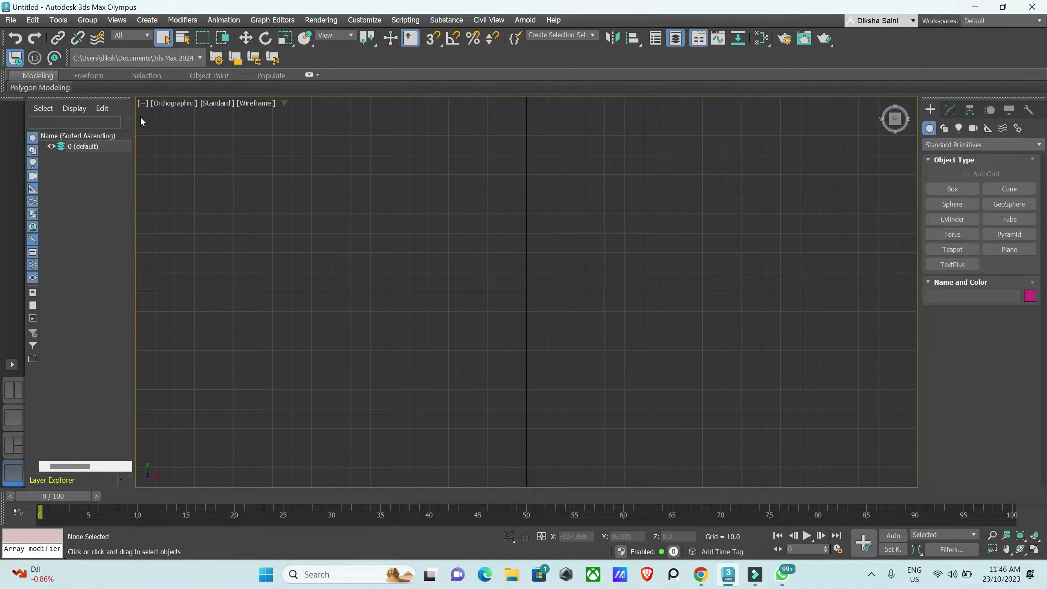
pyautogui.scroll(-5, 502, 325)
pyautogui.moveTo(503, 324); pyautogui.dragTo(533, 302, button='middle')
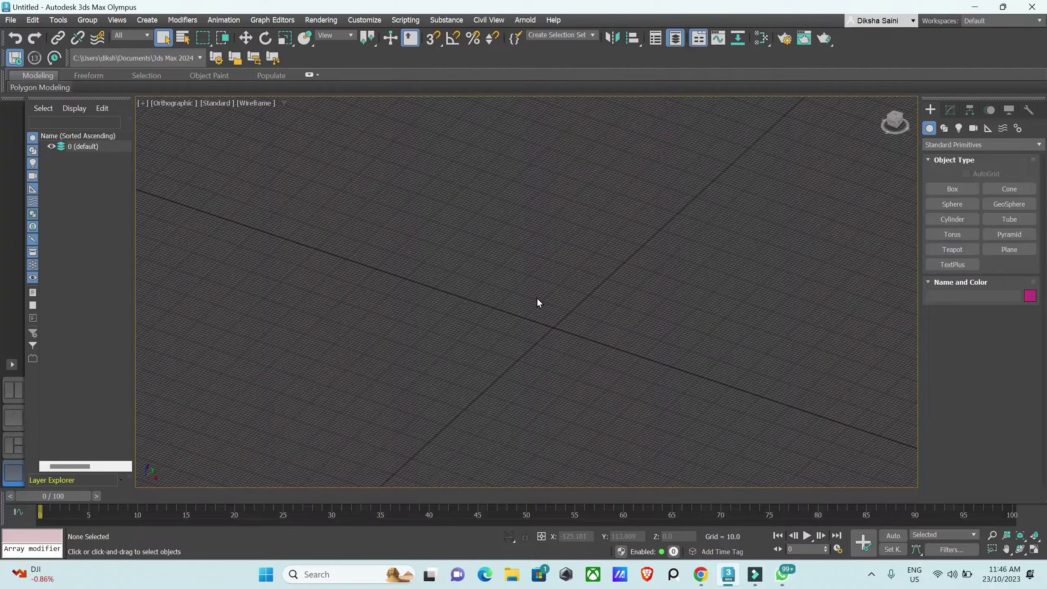
# Step: Cycle the view through Front, Top and Left, ending on Perspective
pyautogui.press('f')
pyautogui.press('t')
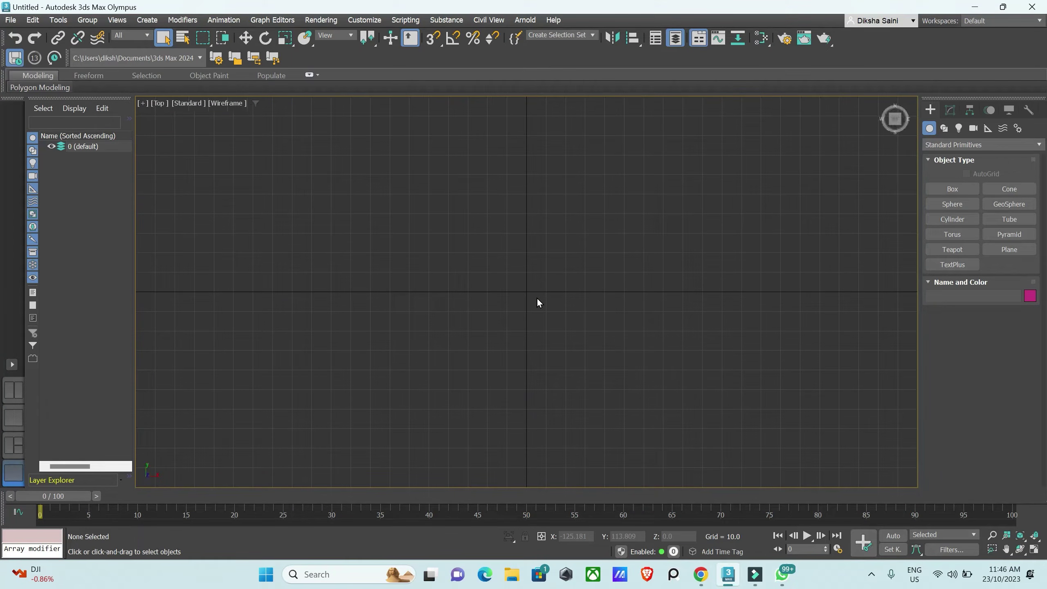
pyautogui.press('l')
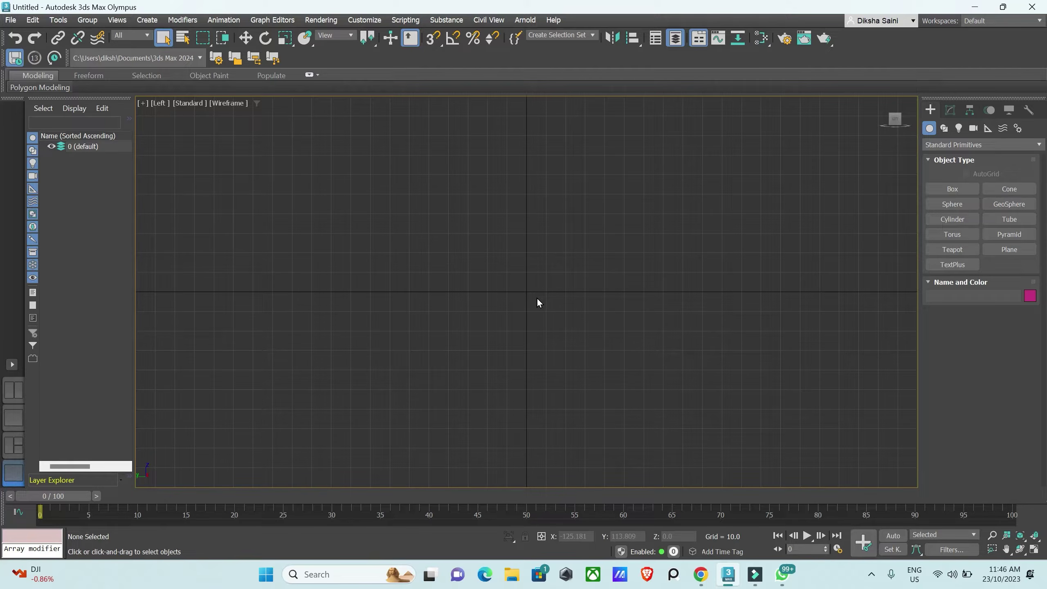
pyautogui.press('p')
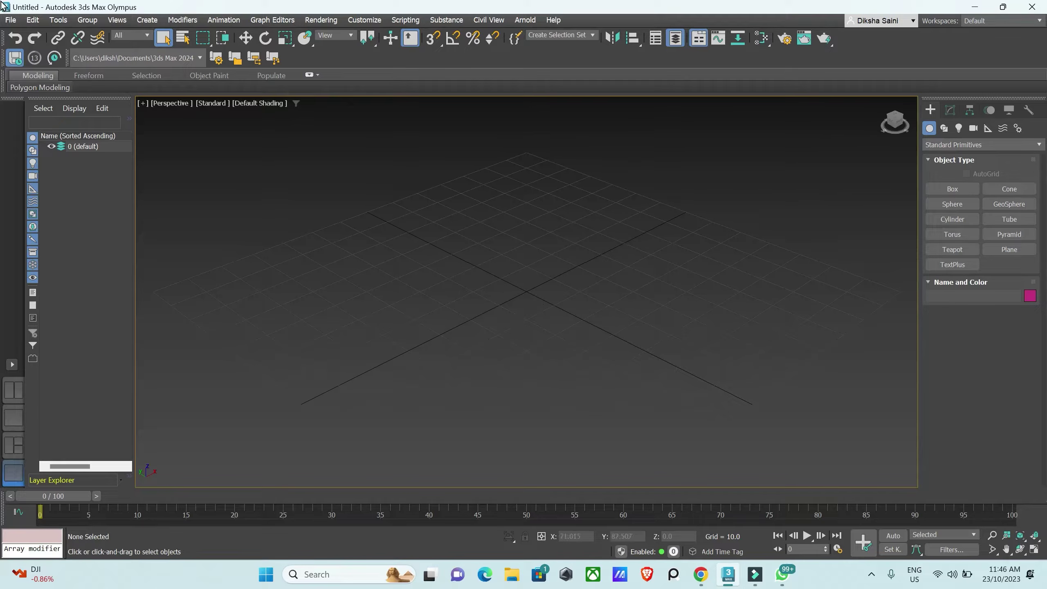
pyautogui.click(421, 208)
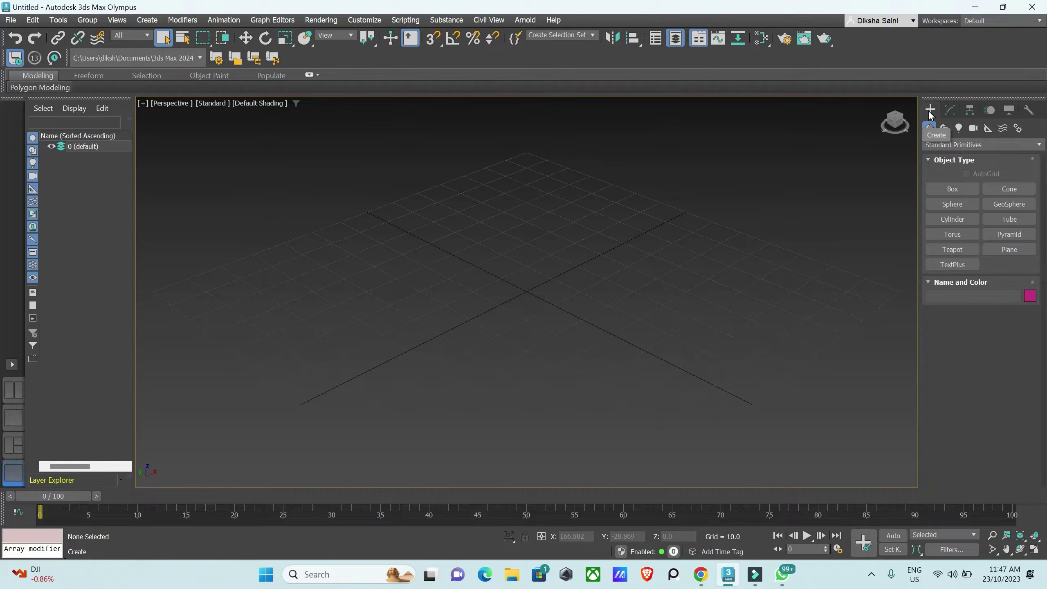
pyautogui.click(147, 20)
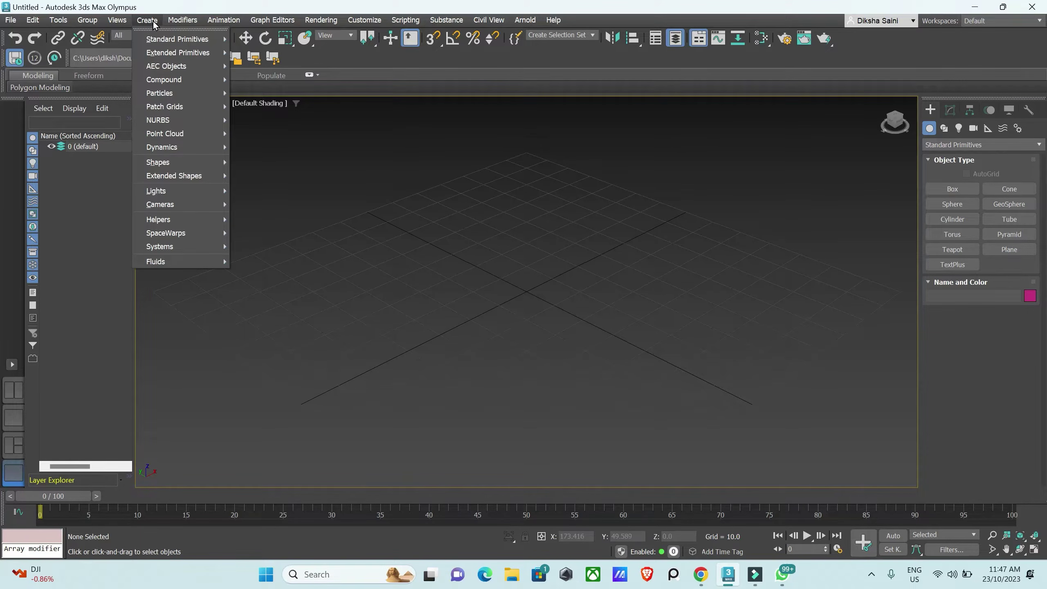
pyautogui.moveTo(158, 39)
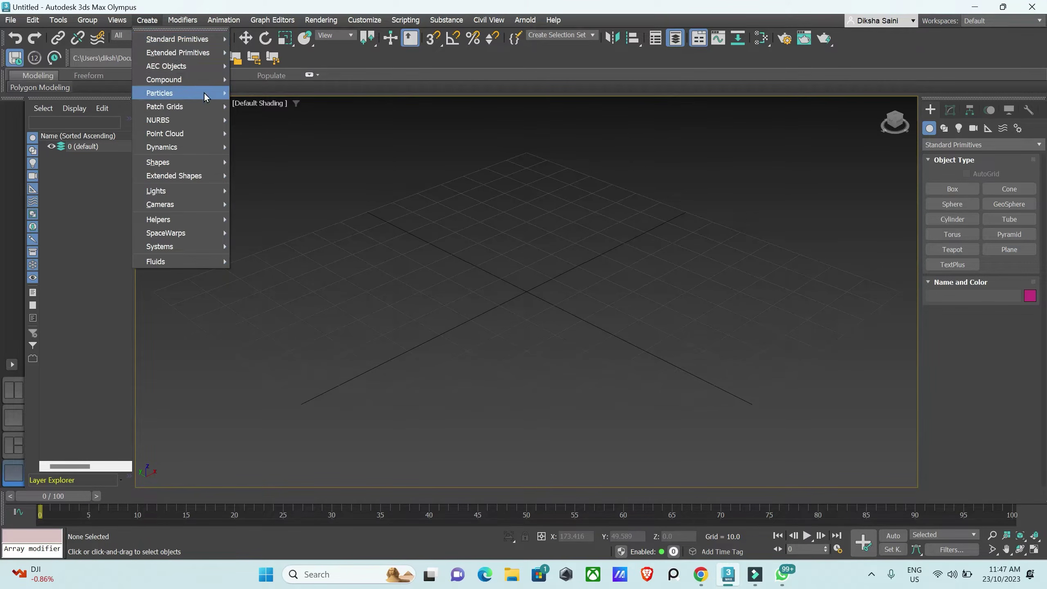
pyautogui.click(967, 354)
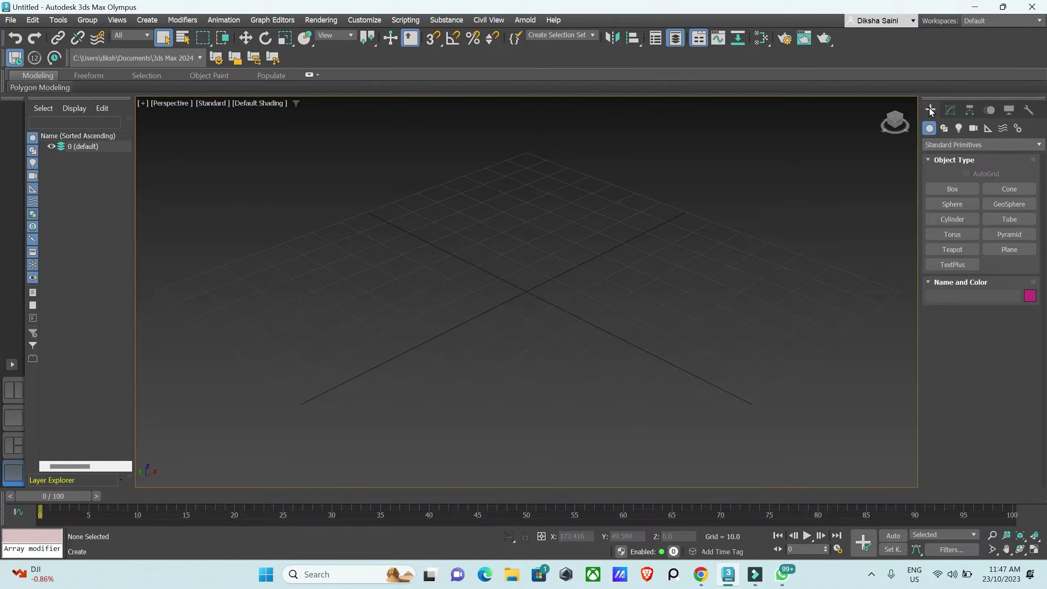
pyautogui.click(929, 131)
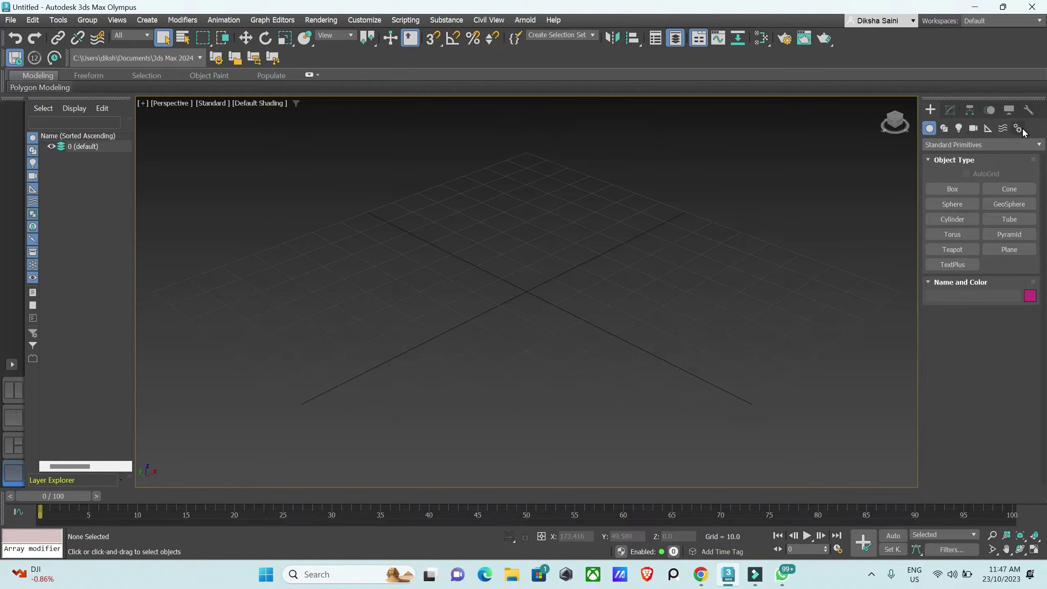
pyautogui.click(945, 128)
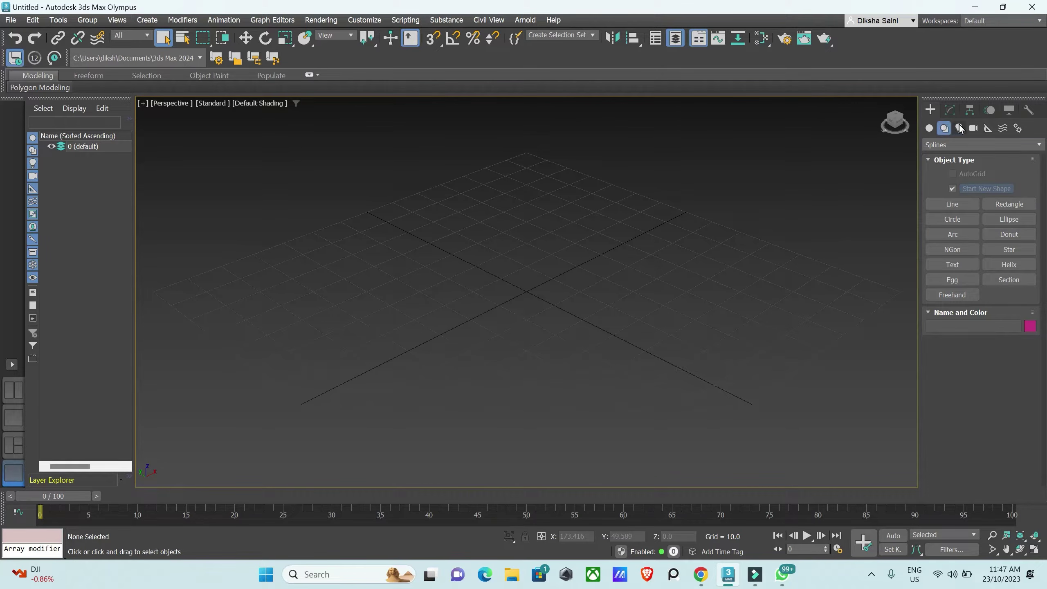
pyautogui.click(959, 128)
pyautogui.click(974, 129)
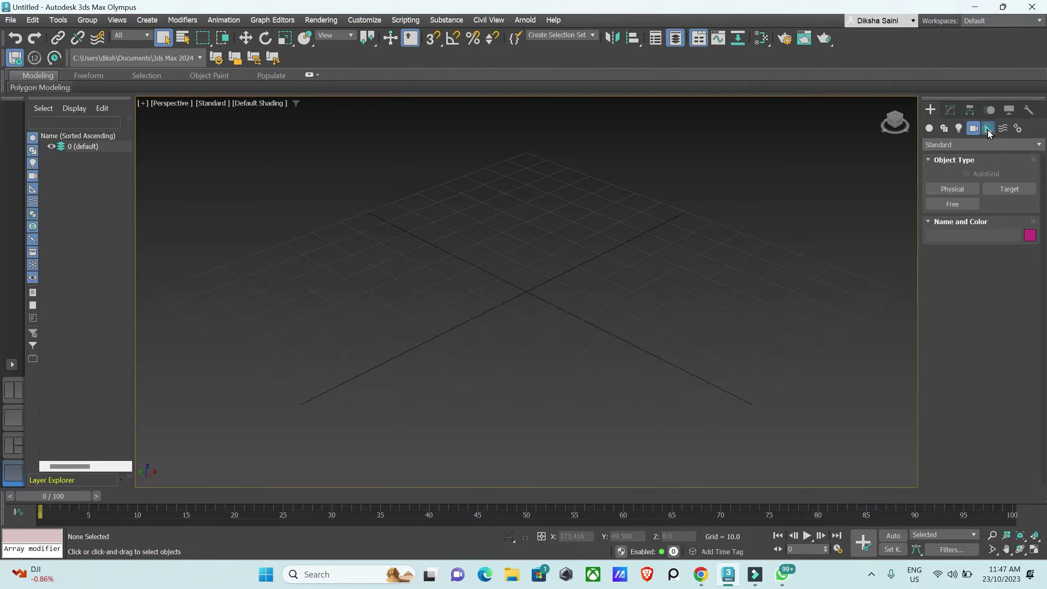
pyautogui.click(989, 130)
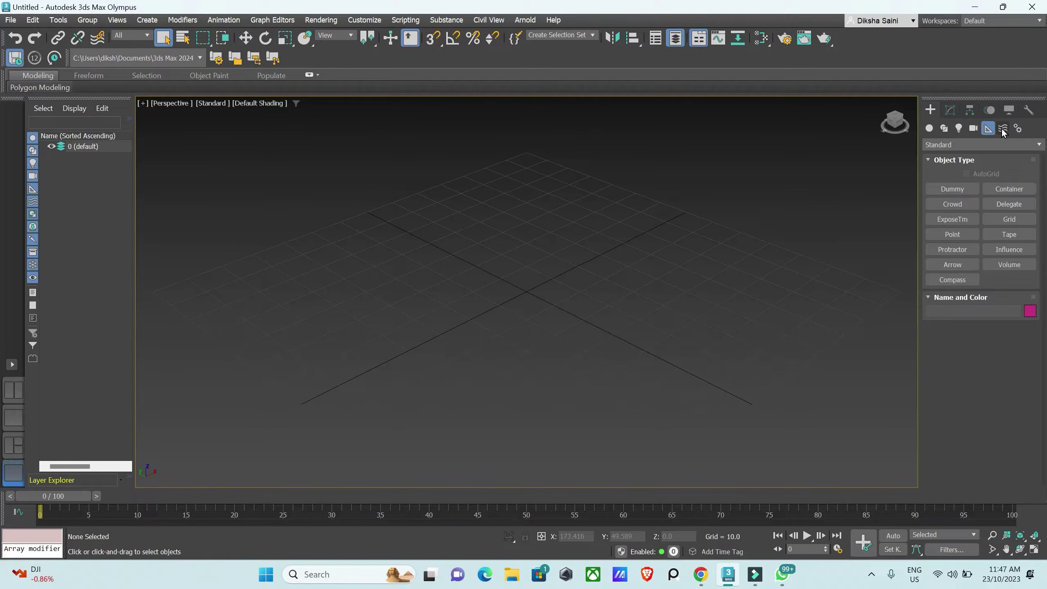
pyautogui.click(1004, 131)
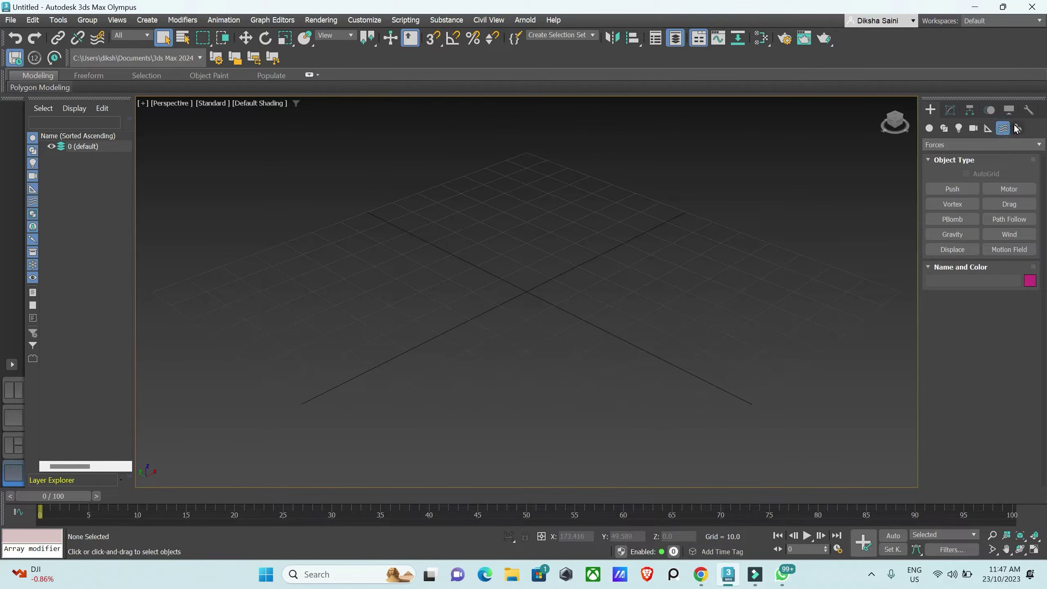
pyautogui.click(1016, 128)
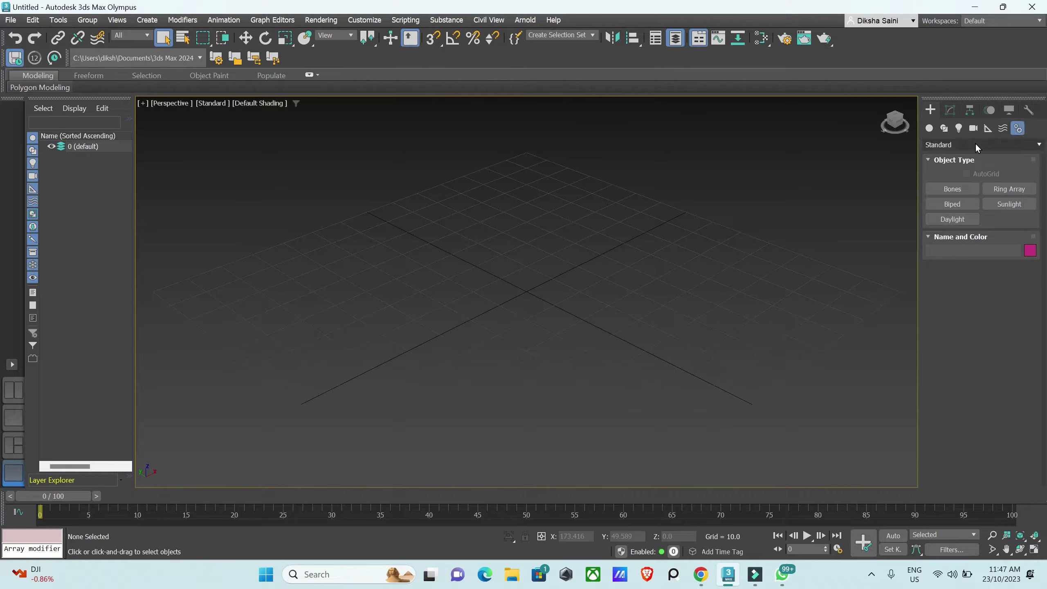
pyautogui.click(929, 128)
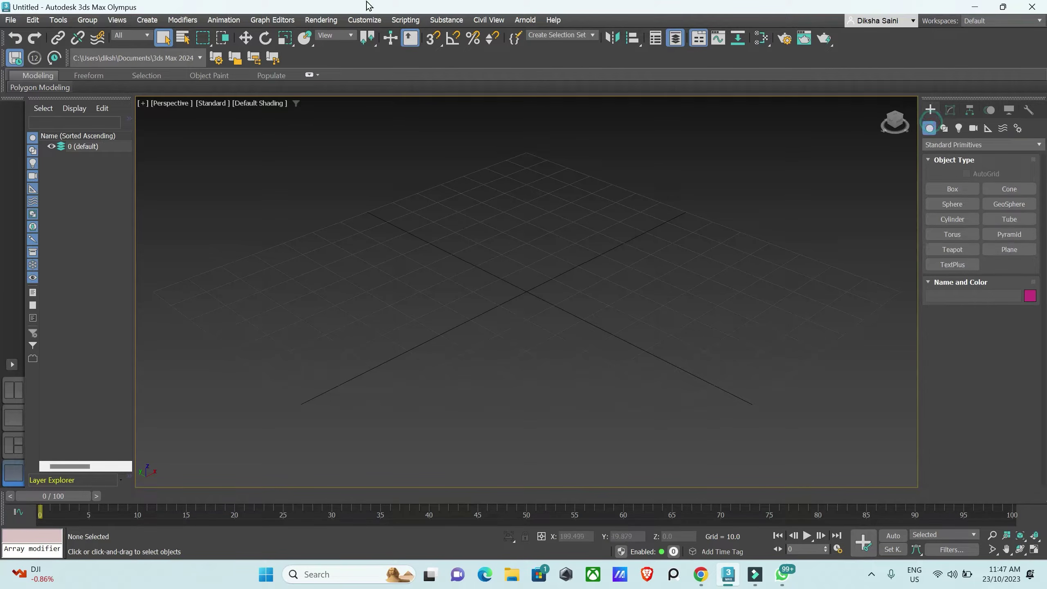
pyautogui.click(151, 23)
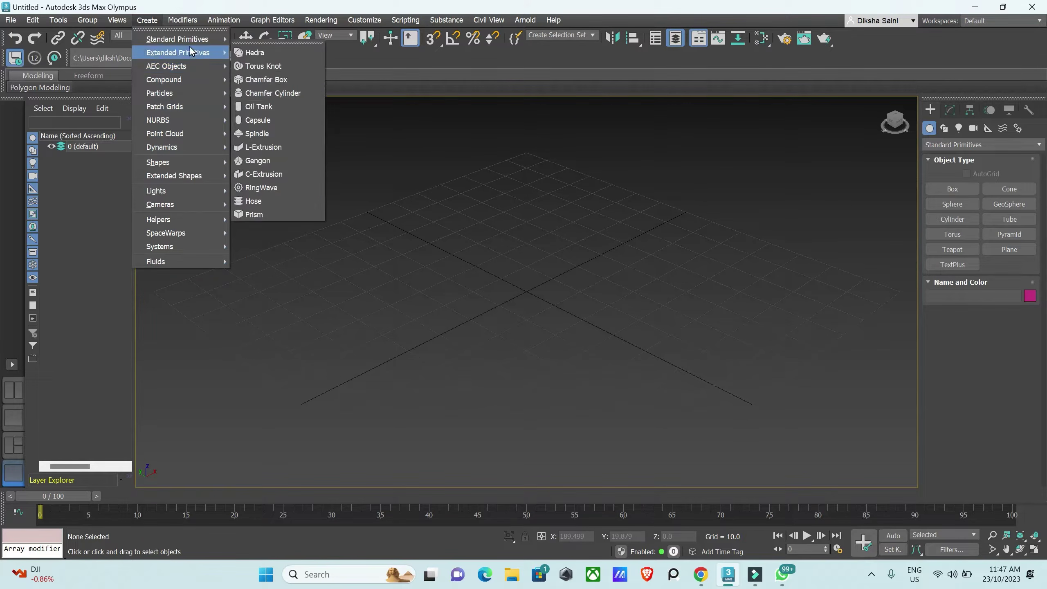
# Step: Look through the AEC Objects, Extended Shapes and Shapes submenus, then dismiss the Create menu empty-handed
pyautogui.moveTo(180, 69)
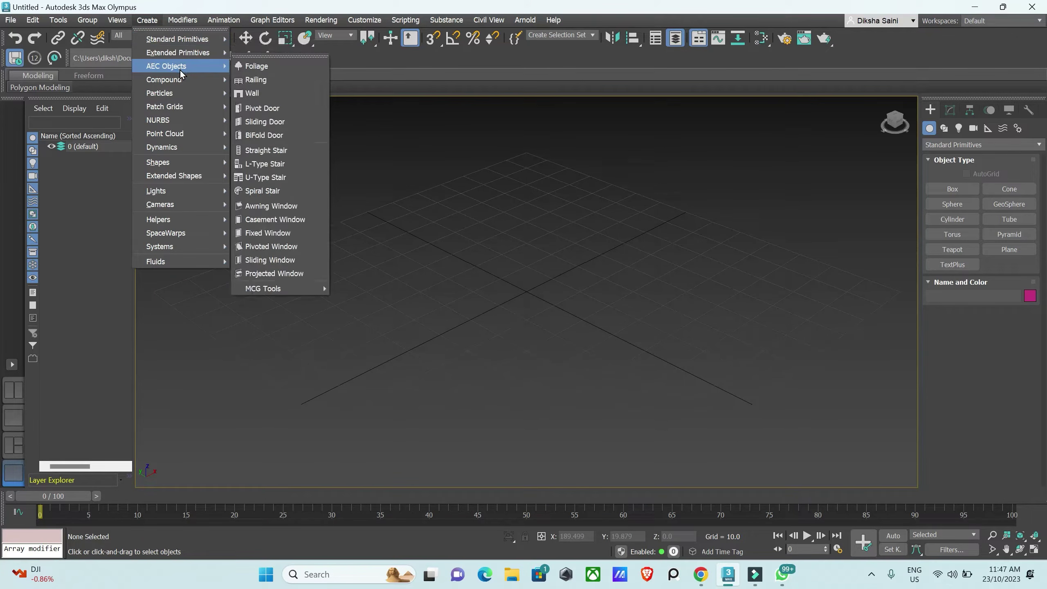
pyautogui.moveTo(174, 93)
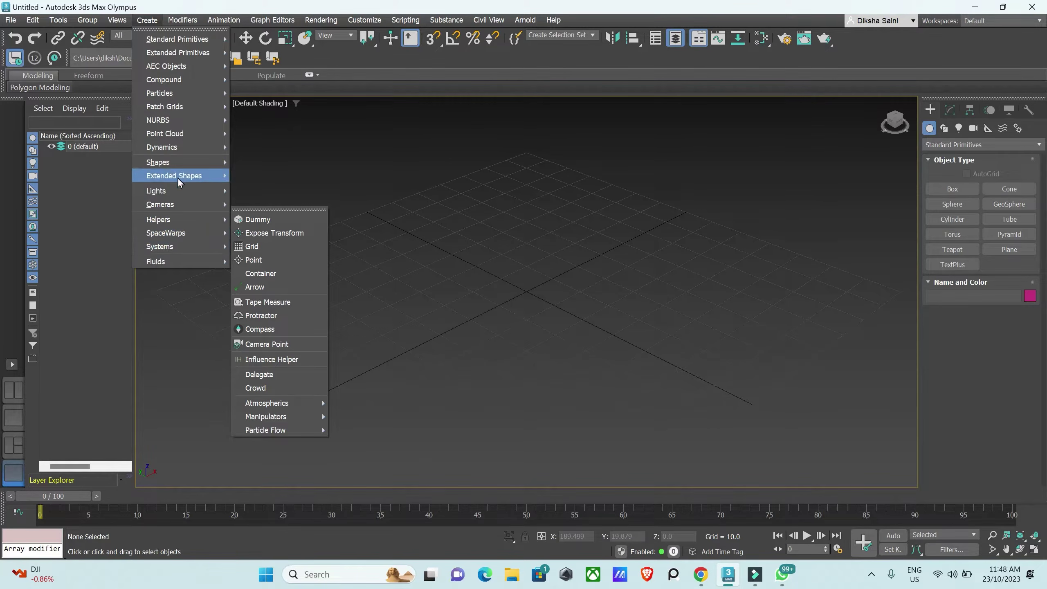
pyautogui.moveTo(193, 167)
pyautogui.click(405, 139)
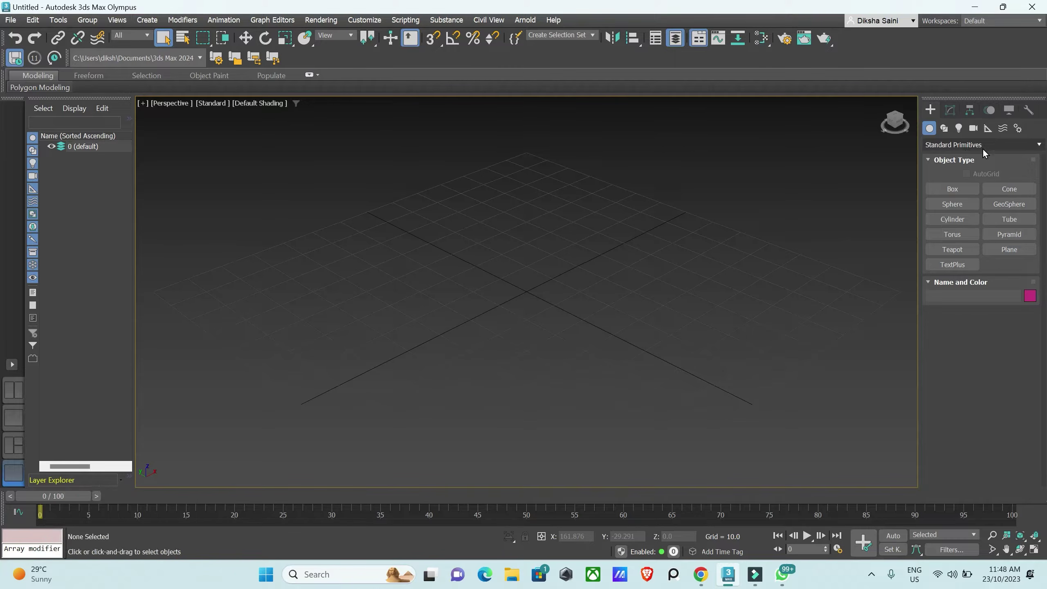
# Step: Toggle the Create panel category between Standard and Extended Primitives twice, ending on Standard
pyautogui.click(954, 189)
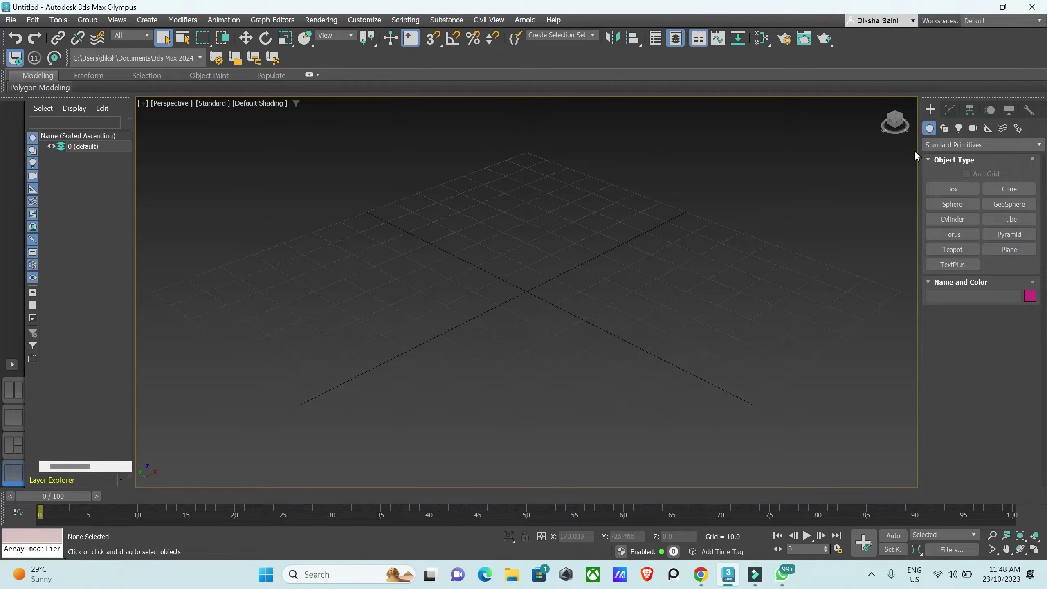
pyautogui.click(998, 144)
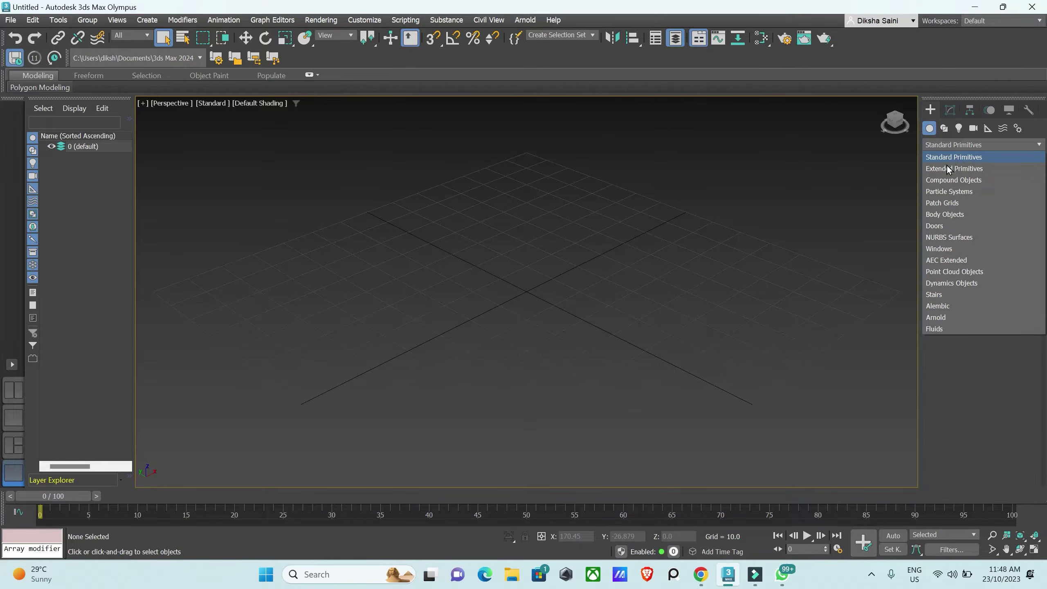
pyautogui.click(964, 169)
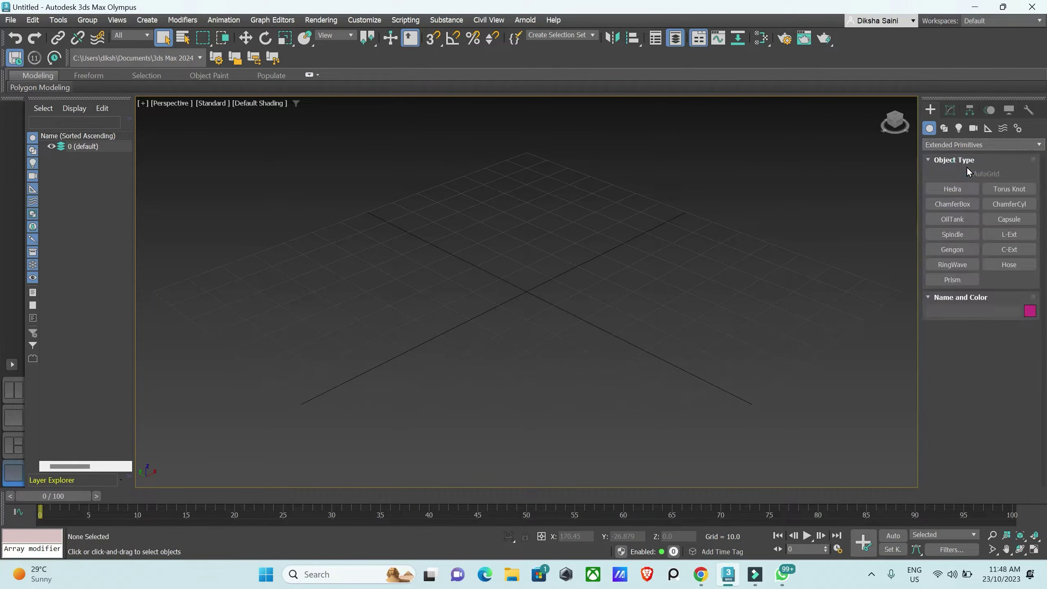
pyautogui.click(971, 145)
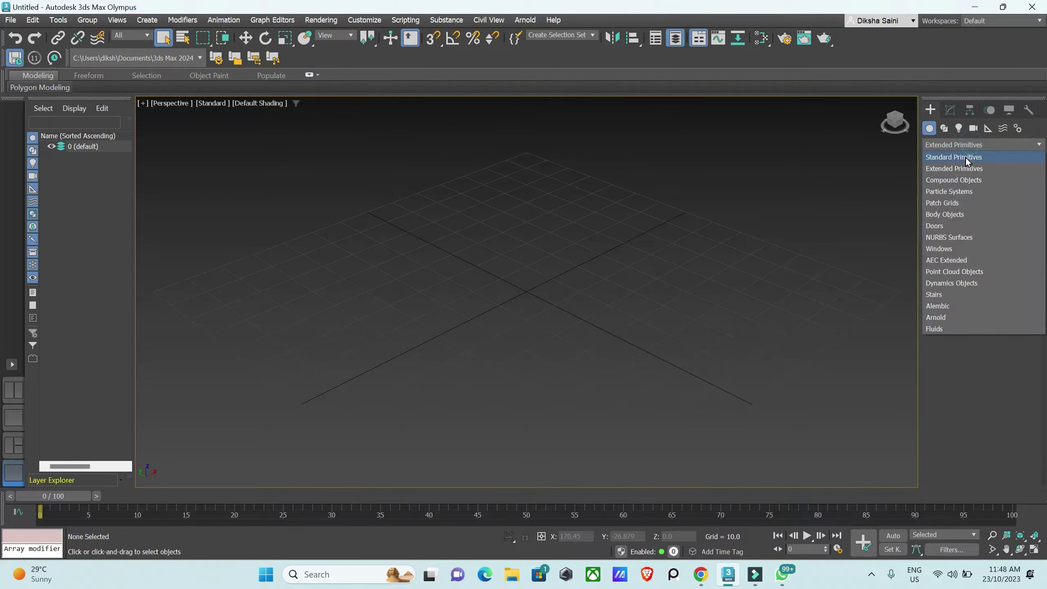
pyautogui.click(966, 160)
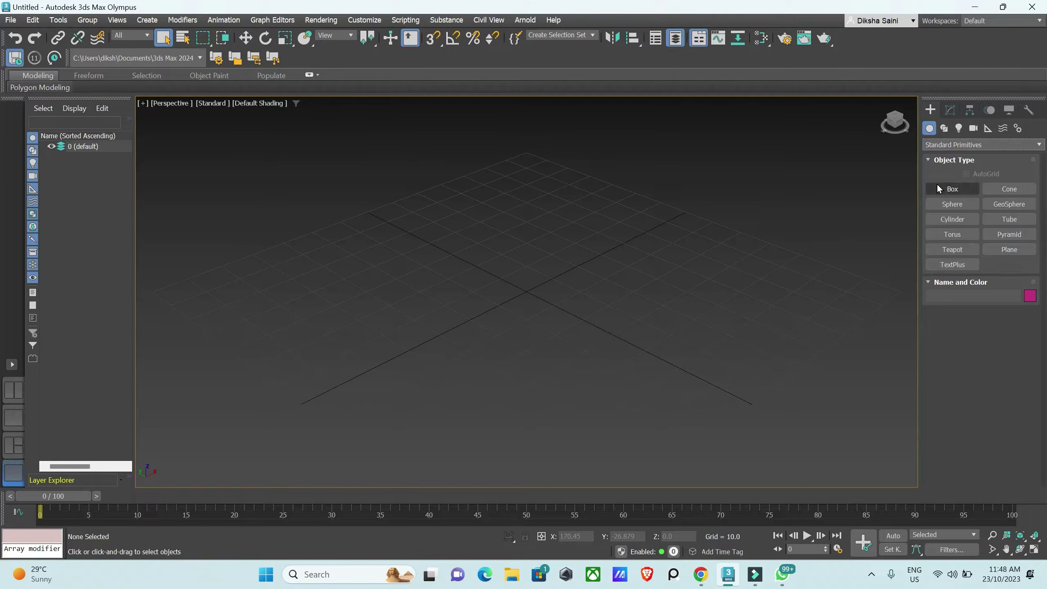
pyautogui.click(942, 145)
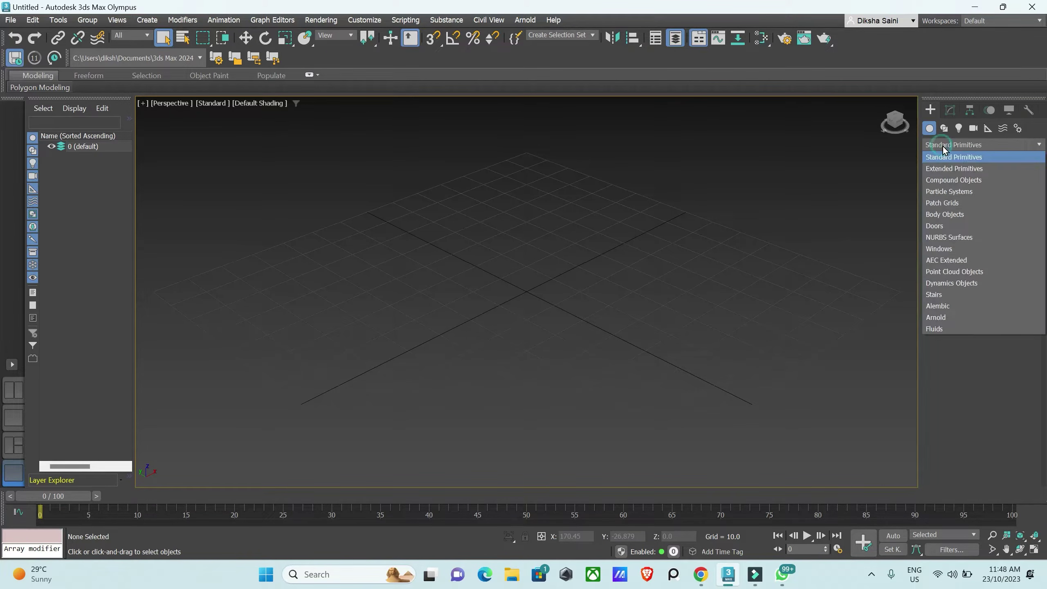
pyautogui.click(954, 171)
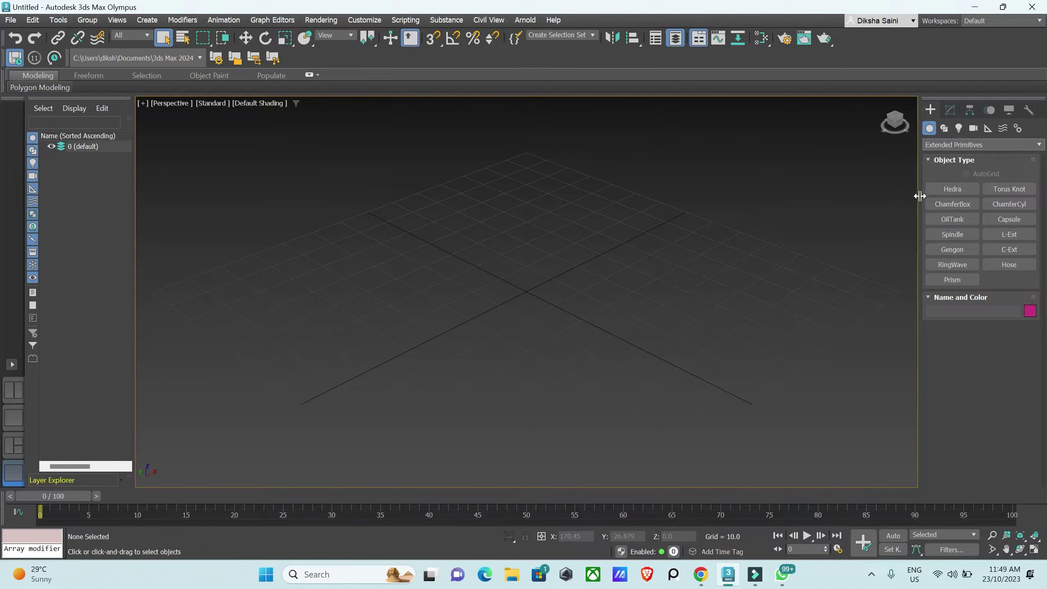
pyautogui.click(990, 146)
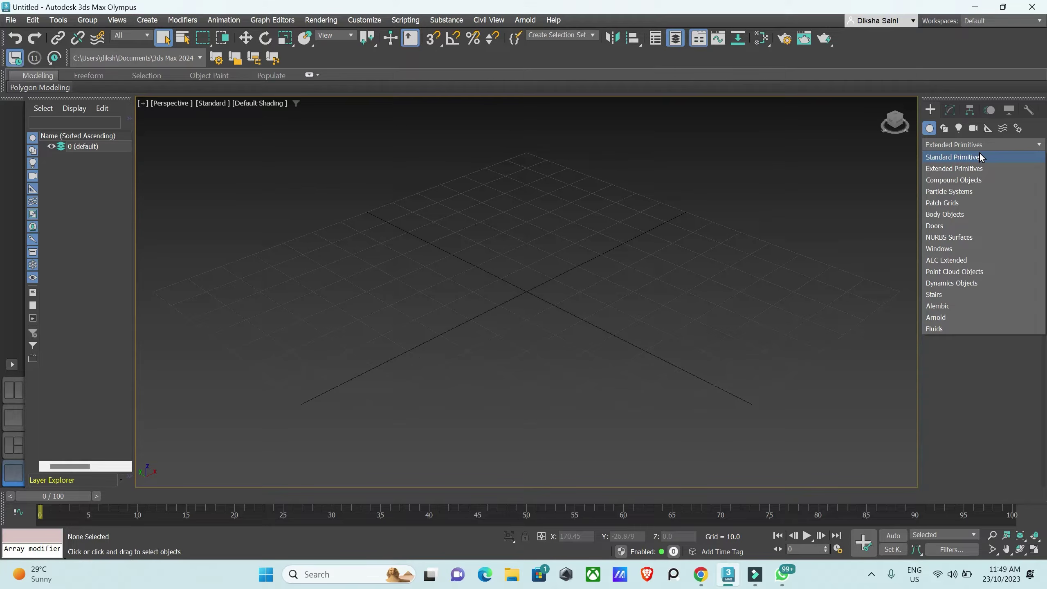
pyautogui.click(980, 157)
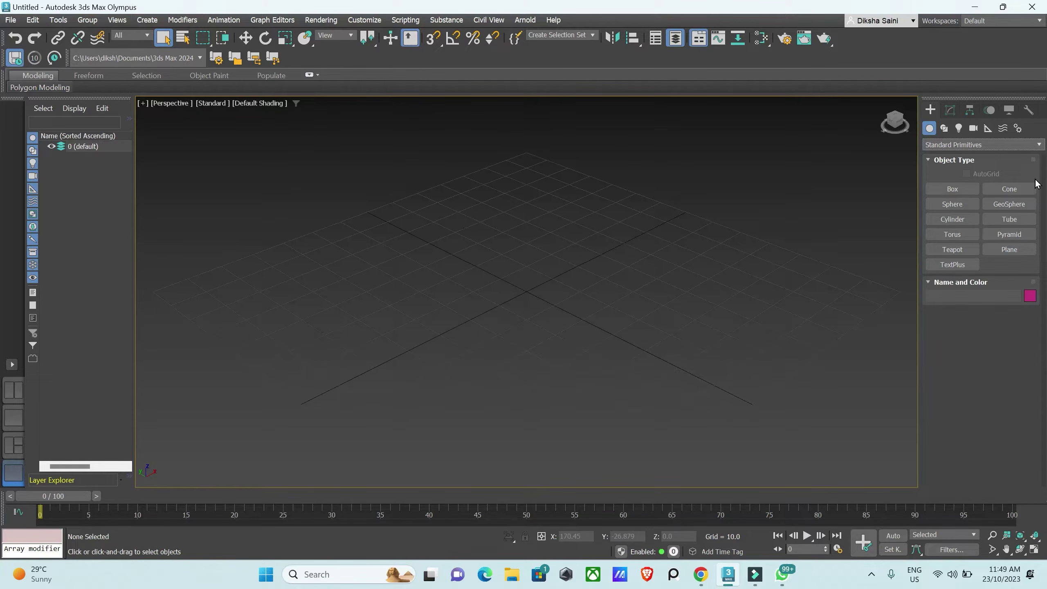
# Step: Try the Cone and Pyramid tools, then arm the Box creation tool
pyautogui.click(961, 190)
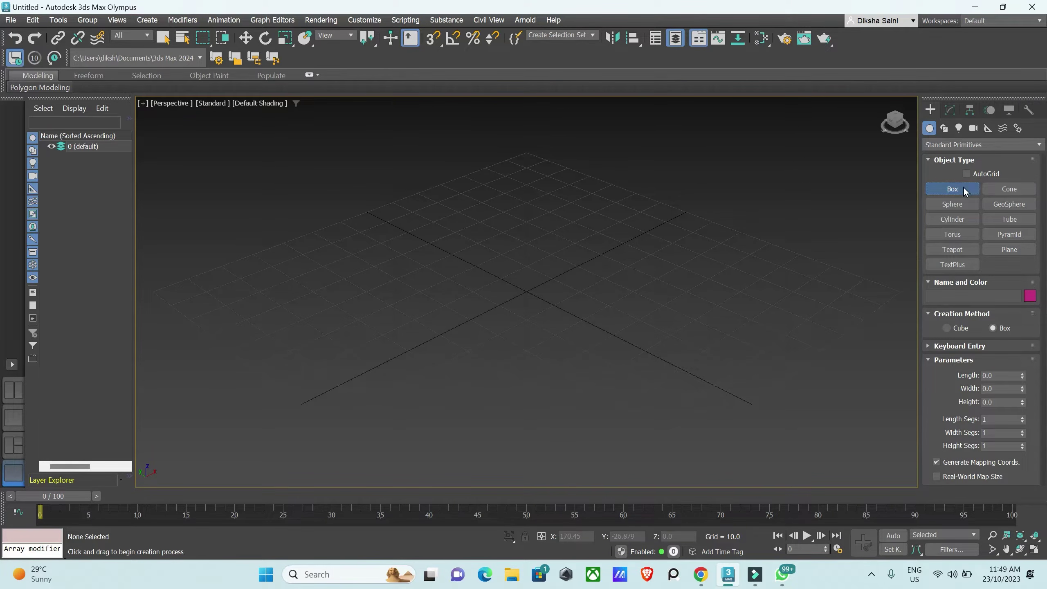
pyautogui.click(1009, 189)
pyautogui.click(1011, 238)
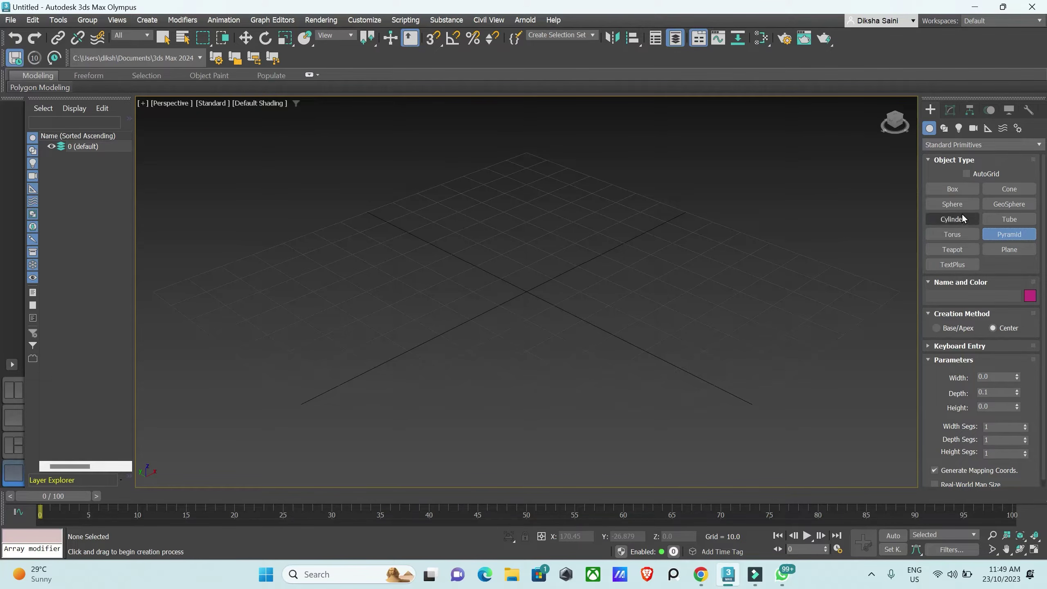
pyautogui.click(955, 191)
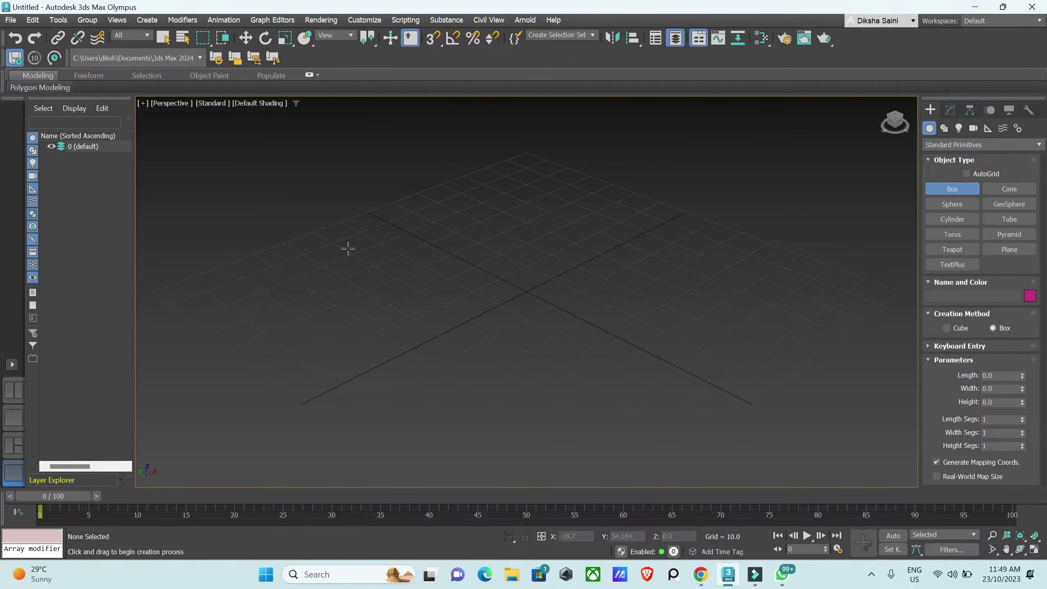
# Step: Draw Box001 on the Perspective grid at about 51.73 × 51.422 × 42.873
pyautogui.click(246, 291)
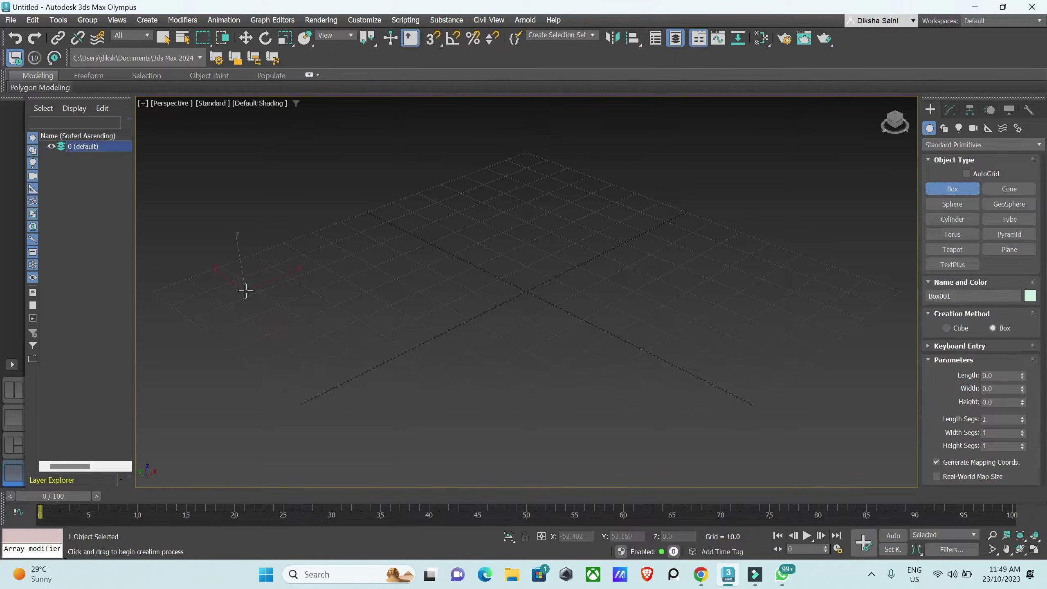
pyautogui.moveTo(246, 291); pyautogui.dragTo(520, 292)
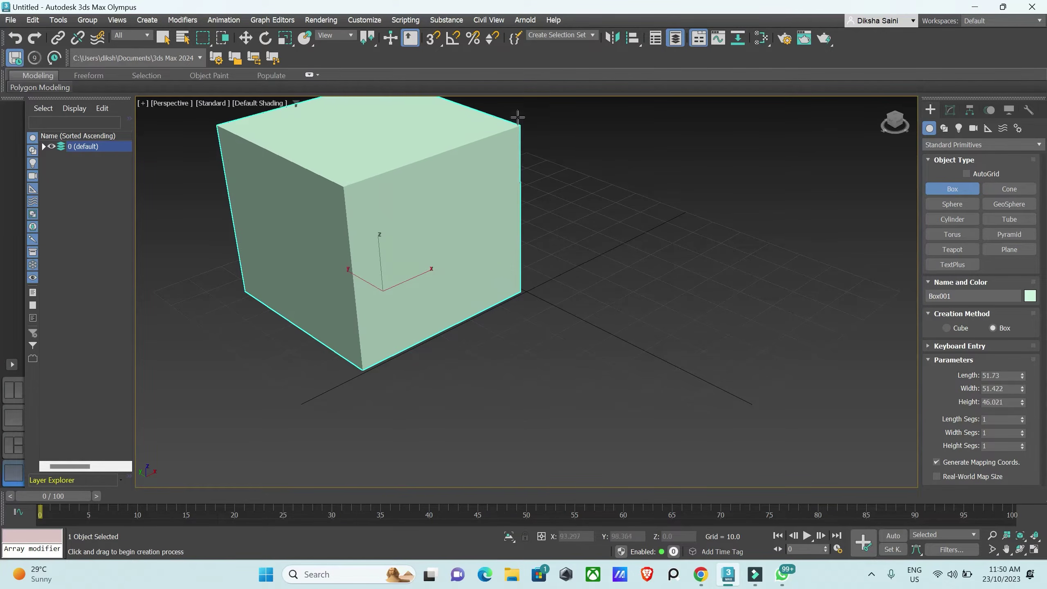
pyautogui.click(507, 130)
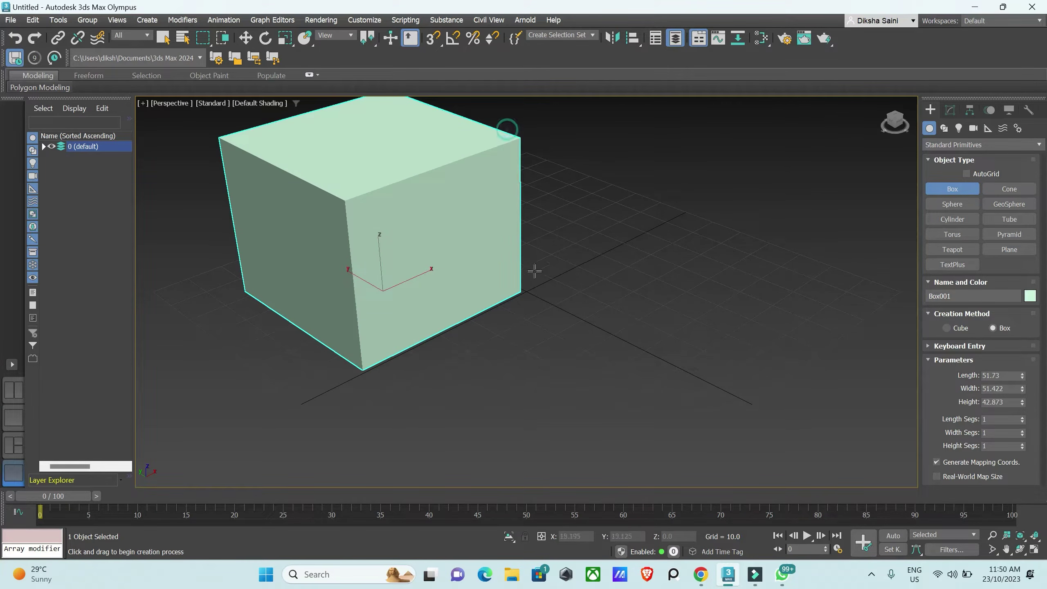
pyautogui.scroll(-6, 525, 298)
pyautogui.scroll(5, 528, 298)
pyautogui.scroll(2, 412, 336)
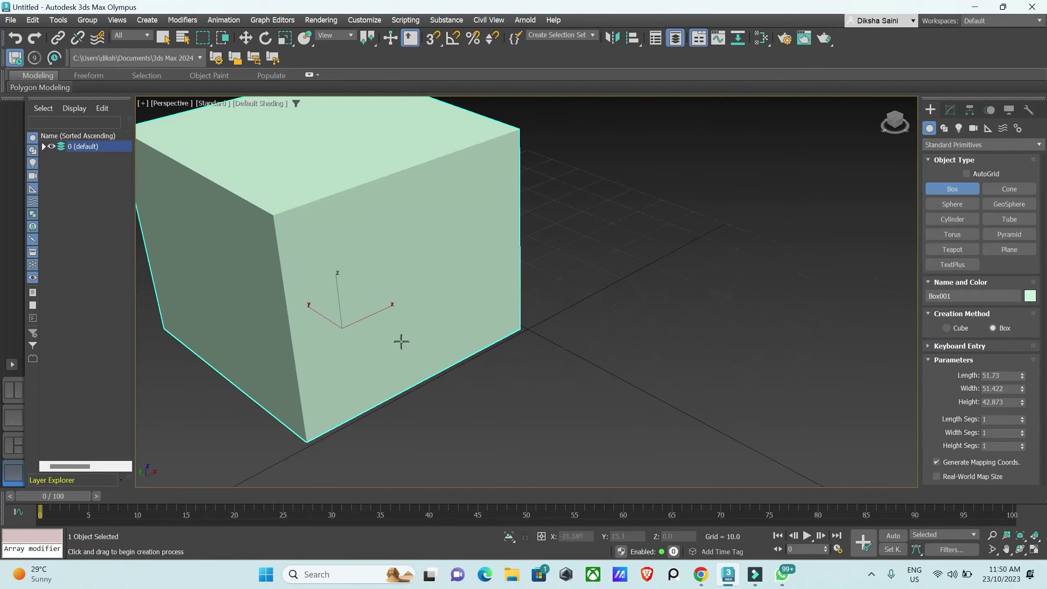
pyautogui.scroll(-1, 436, 334)
pyautogui.scroll(-2, 436, 334)
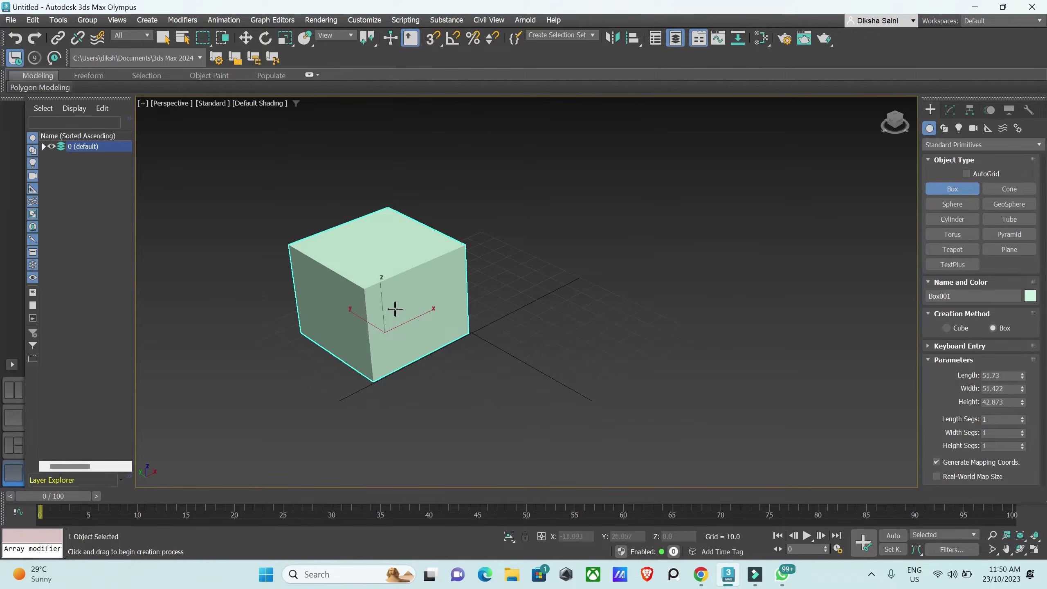
# Step: Set Box001's Length, Width and Height to 30 each in the Modify panel
pyautogui.click(950, 111)
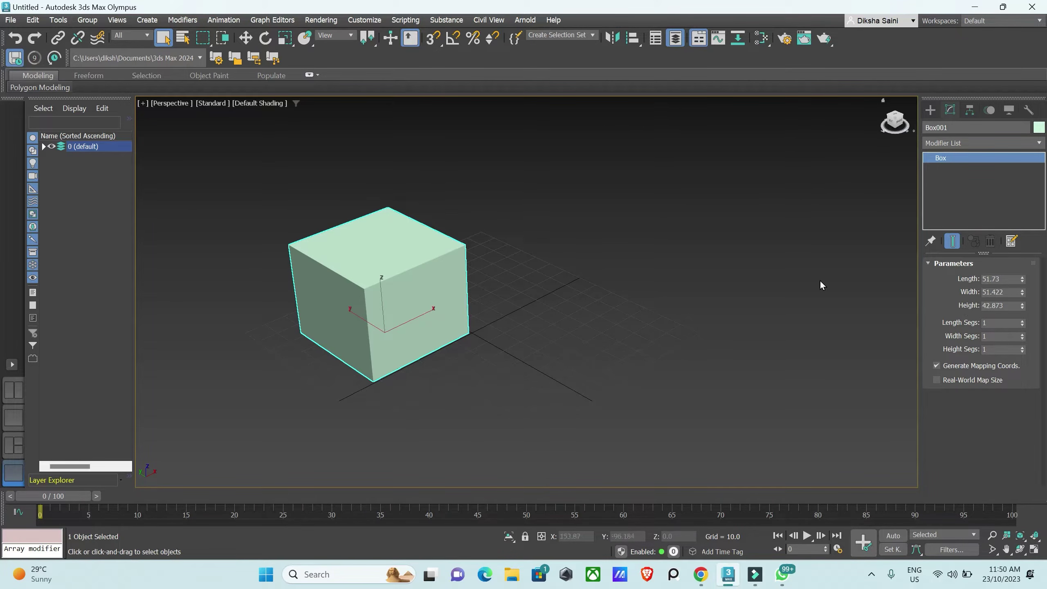
pyautogui.scroll(2, 393, 280)
pyautogui.click(1012, 279)
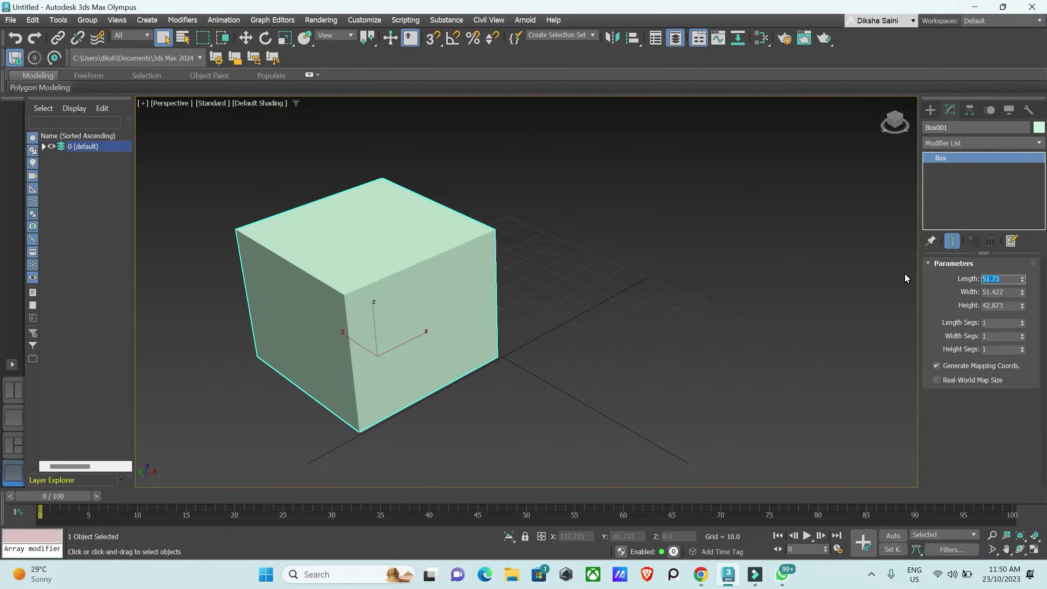
pyautogui.write('30')
pyautogui.click(1004, 291)
pyautogui.write('3')
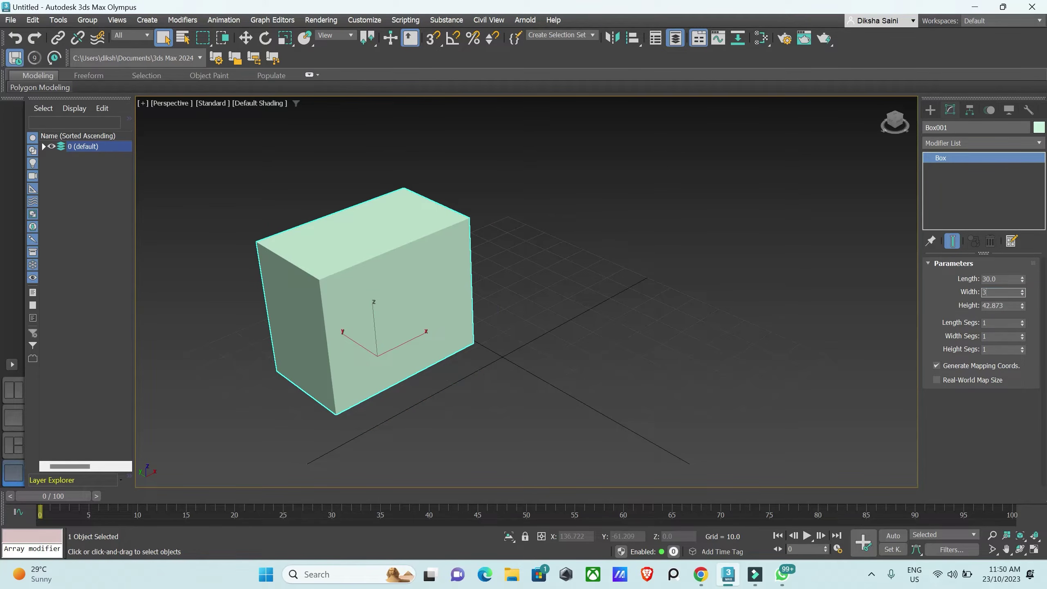
pyautogui.press('Tab')
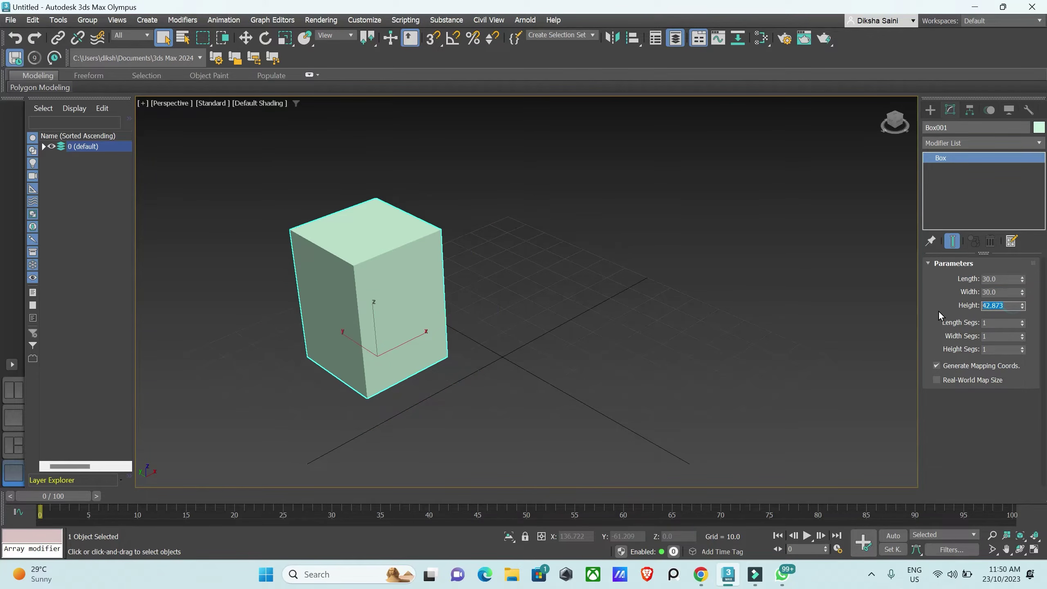
pyautogui.write('30')
pyautogui.click(1000, 291)
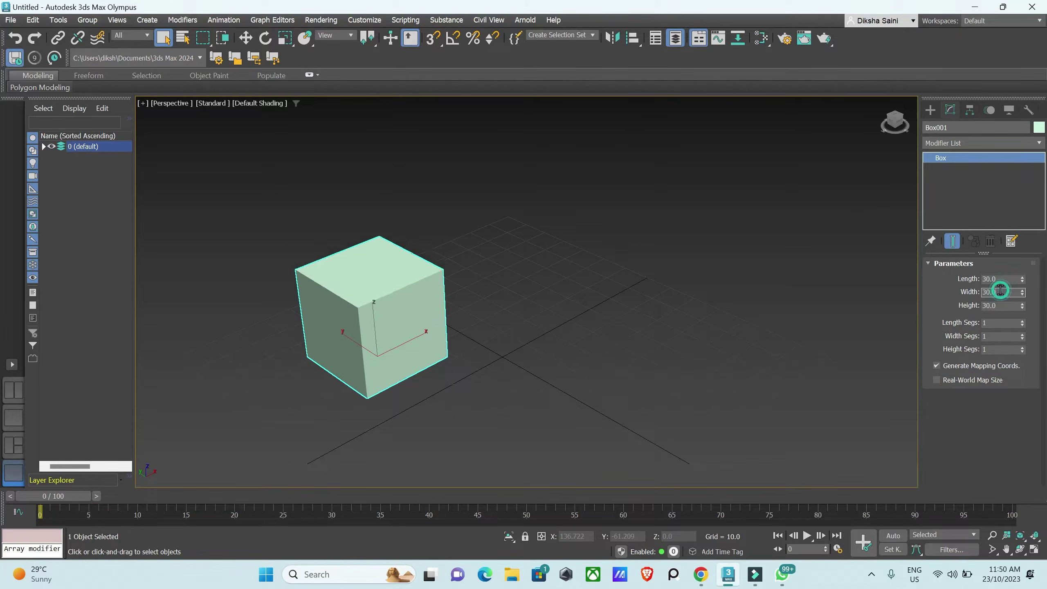
pyautogui.click(930, 111)
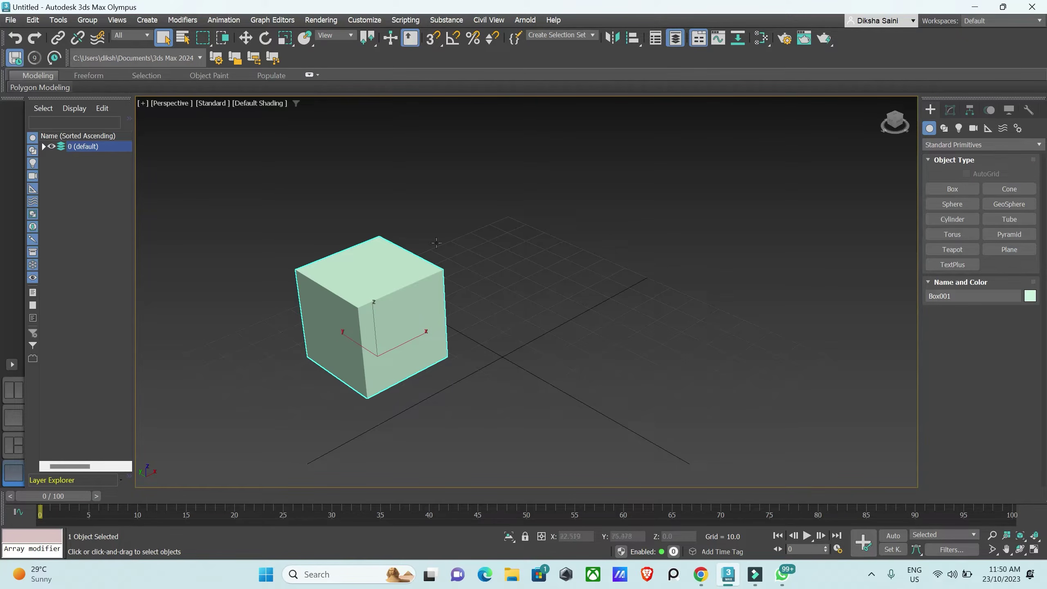
# Step: Draw Cone001 beside the cube: radius 1 35.012, radius 2 6.244, height 76.235
pyautogui.click(952, 109)
pyautogui.click(931, 110)
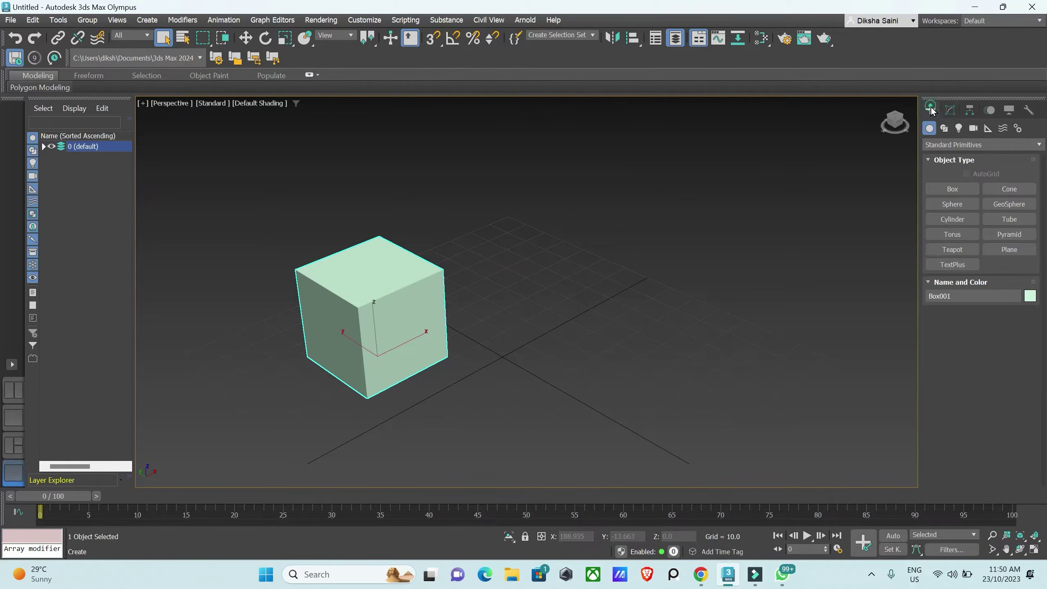
pyautogui.moveTo(546, 294); pyautogui.dragTo(522, 307, button='middle')
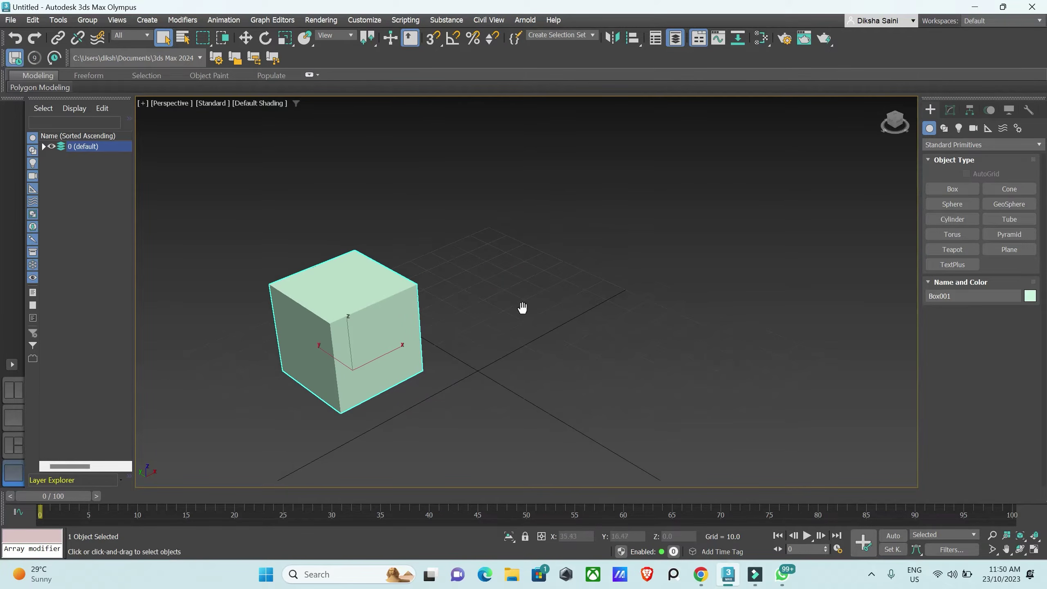
pyautogui.click(990, 192)
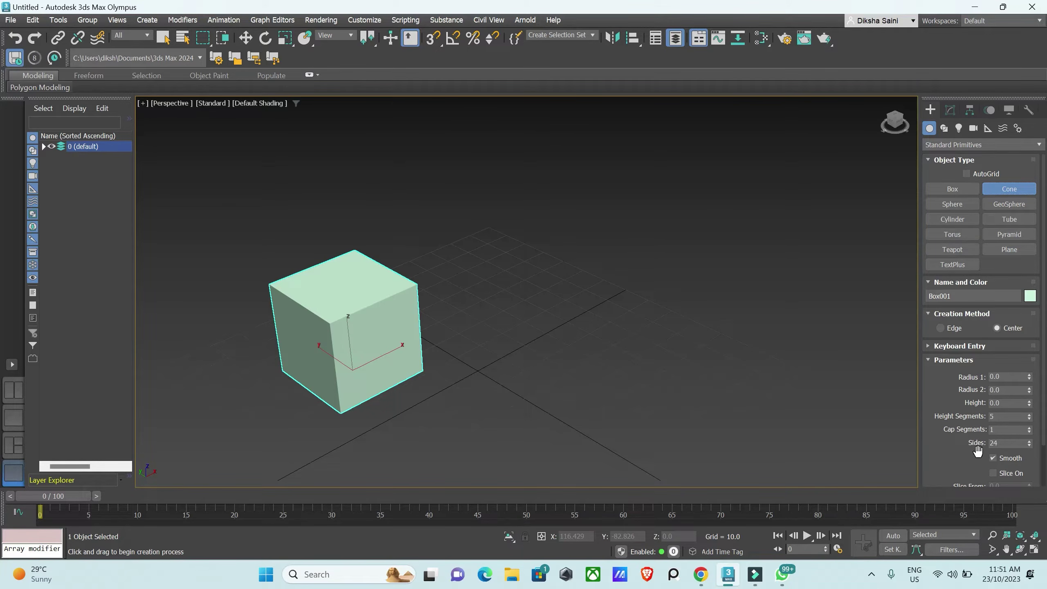
pyautogui.moveTo(544, 266); pyautogui.dragTo(591, 312)
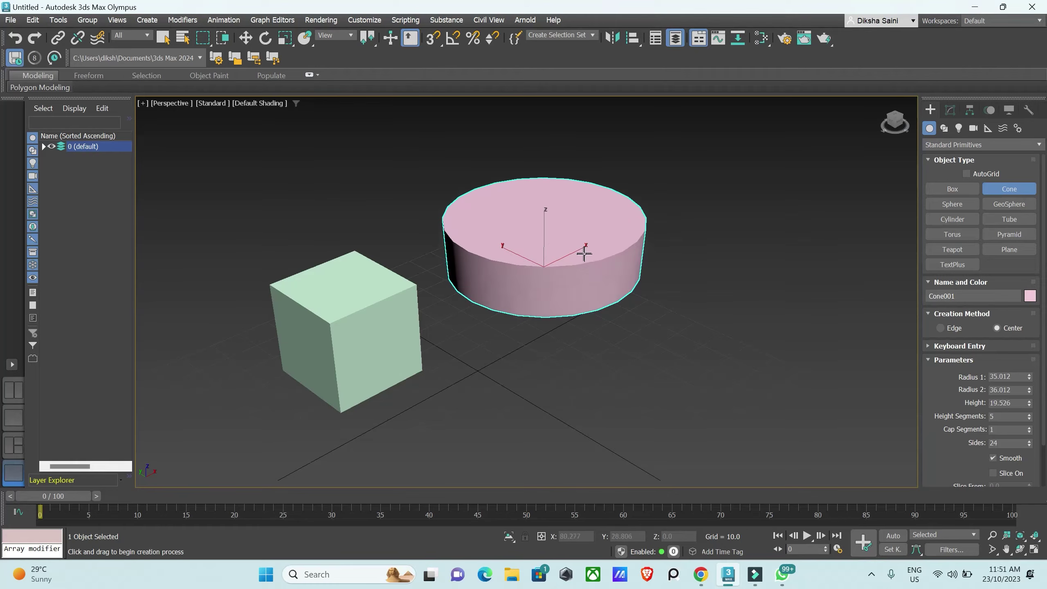
pyautogui.scroll(-2, 583, 247)
pyautogui.click(569, 159)
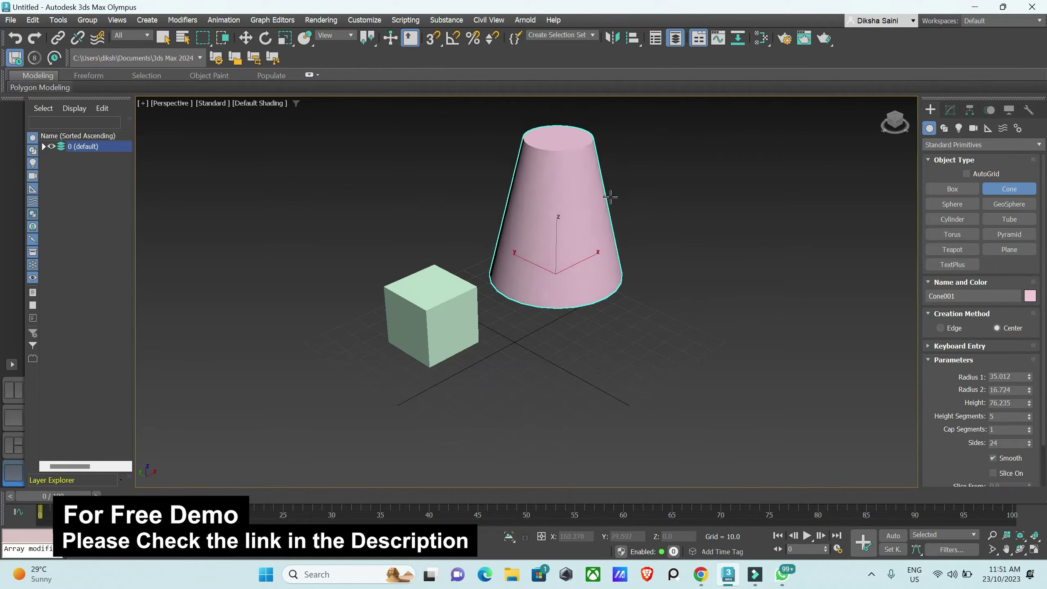
pyautogui.click(626, 216)
pyautogui.scroll(4, 629, 268)
pyautogui.scroll(-4, 627, 283)
pyautogui.scroll(4, 579, 297)
pyautogui.scroll(-4, 586, 285)
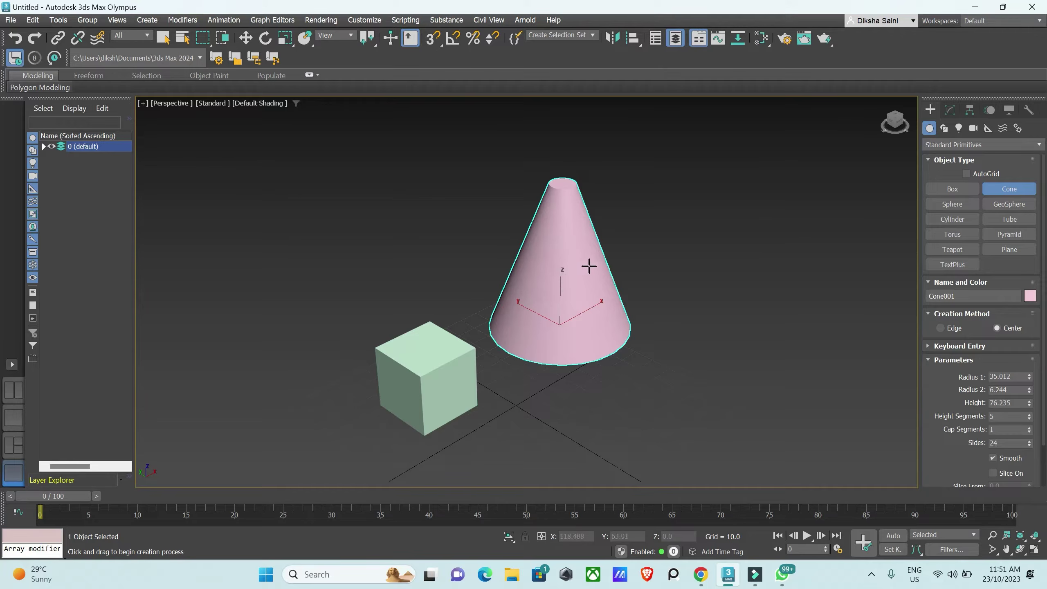
# Step: Enter trial cone values of radius 1 50, radius 2 25 and height 100
pyautogui.click(949, 110)
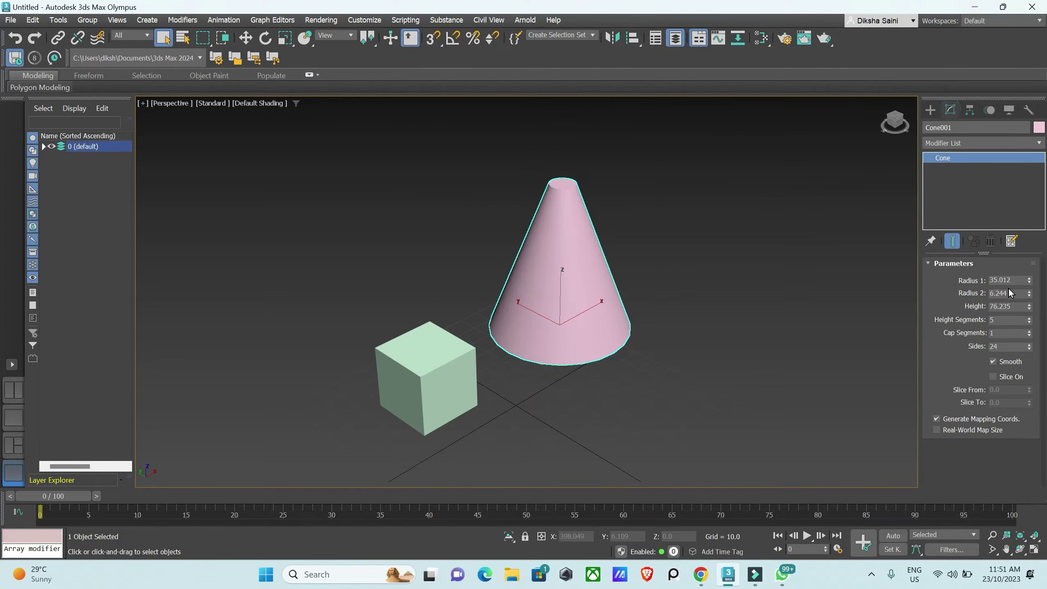
pyautogui.doubleClick(1006, 293)
pyautogui.press('Tab')
pyautogui.doubleClick(1020, 280)
pyautogui.write('50')
pyautogui.doubleClick(1018, 292)
pyautogui.write('2')
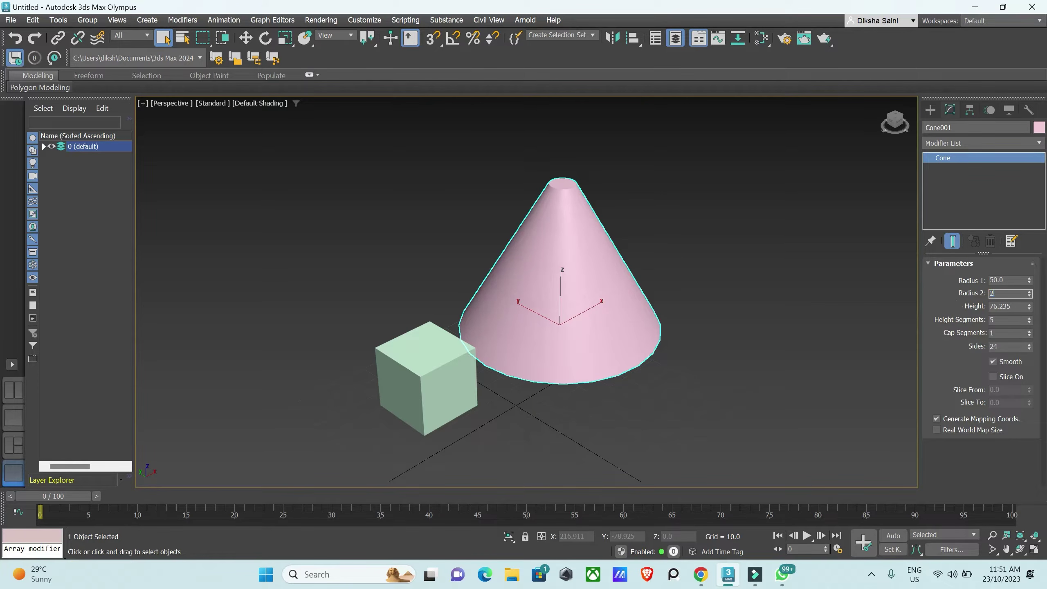
pyautogui.write('5')
pyautogui.doubleClick(1011, 306)
pyautogui.write('1')
pyautogui.press('Return')
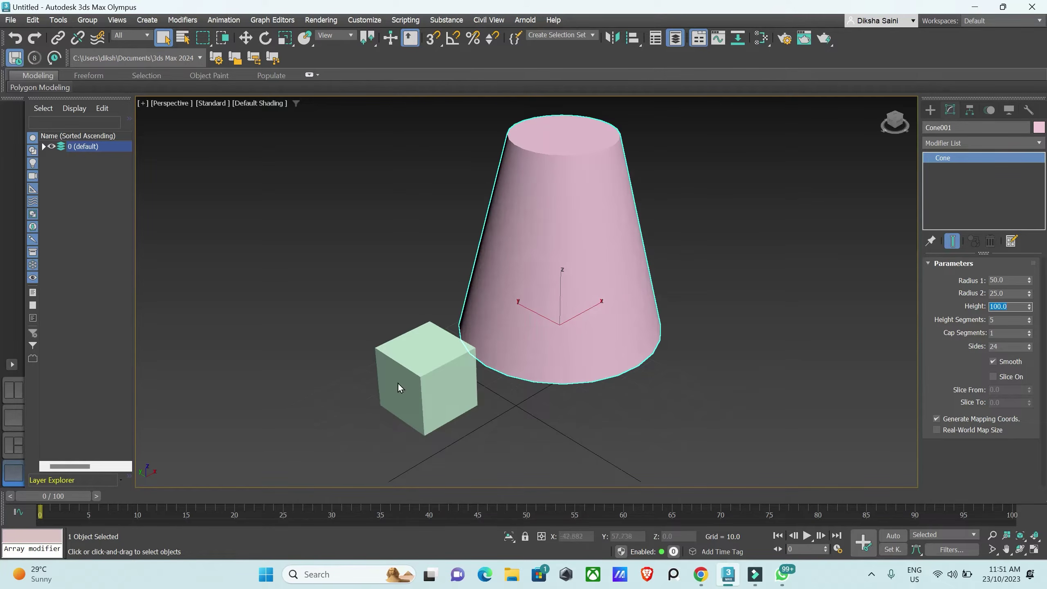
pyautogui.scroll(-3, 478, 347)
pyautogui.scroll(3, 551, 255)
# Step: Correct the cone to radius 1 30, radius 2 5 and height 40
pyautogui.doubleClick(1008, 293)
pyautogui.write('10')
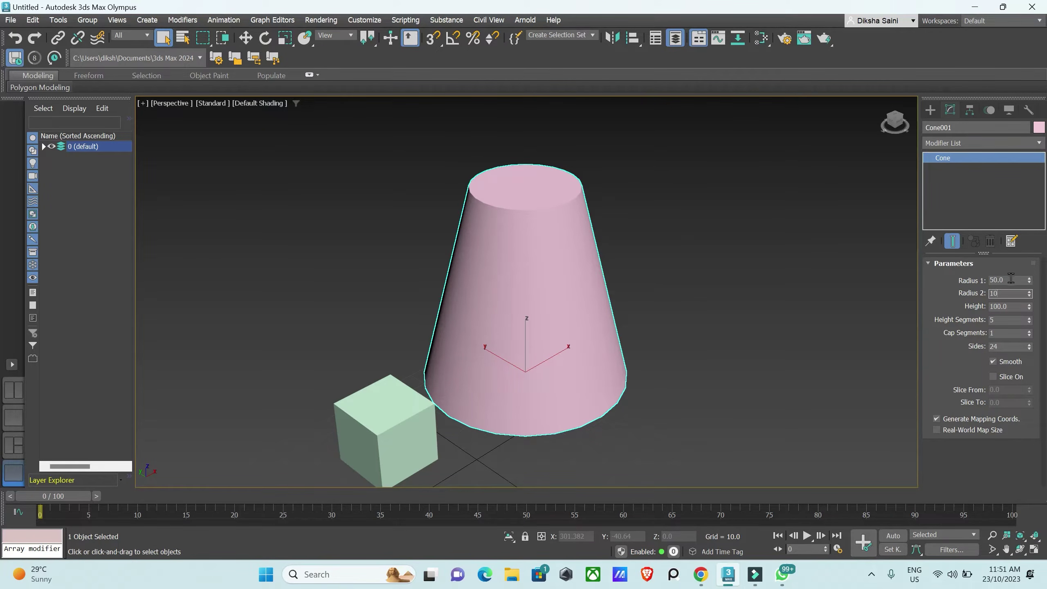
pyautogui.doubleClick(1011, 279)
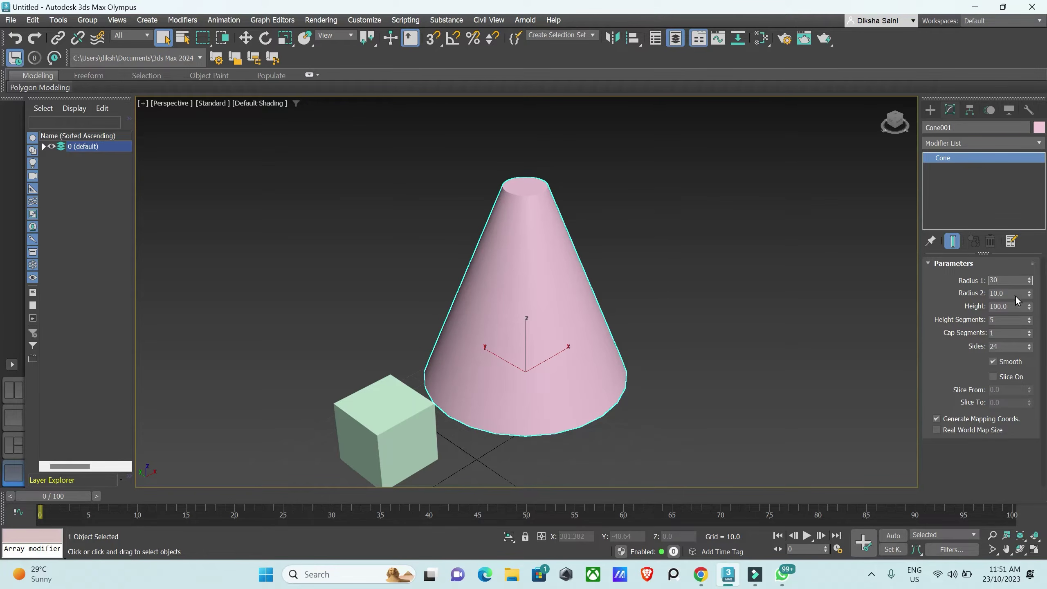
pyautogui.press('Tab')
pyautogui.write('5')
pyautogui.press('Tab')
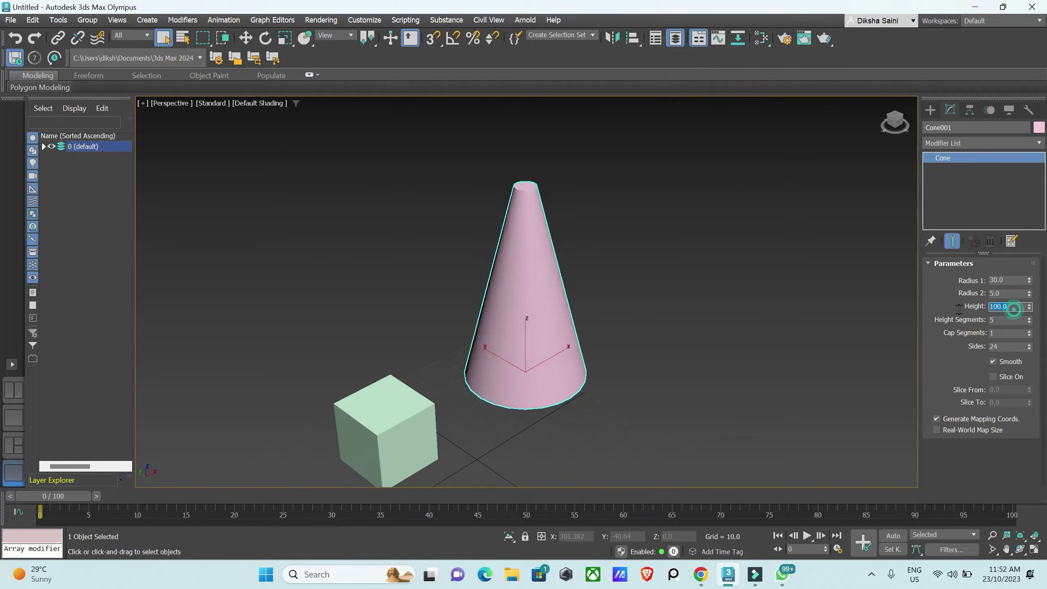
pyautogui.write('40')
pyautogui.press('Return')
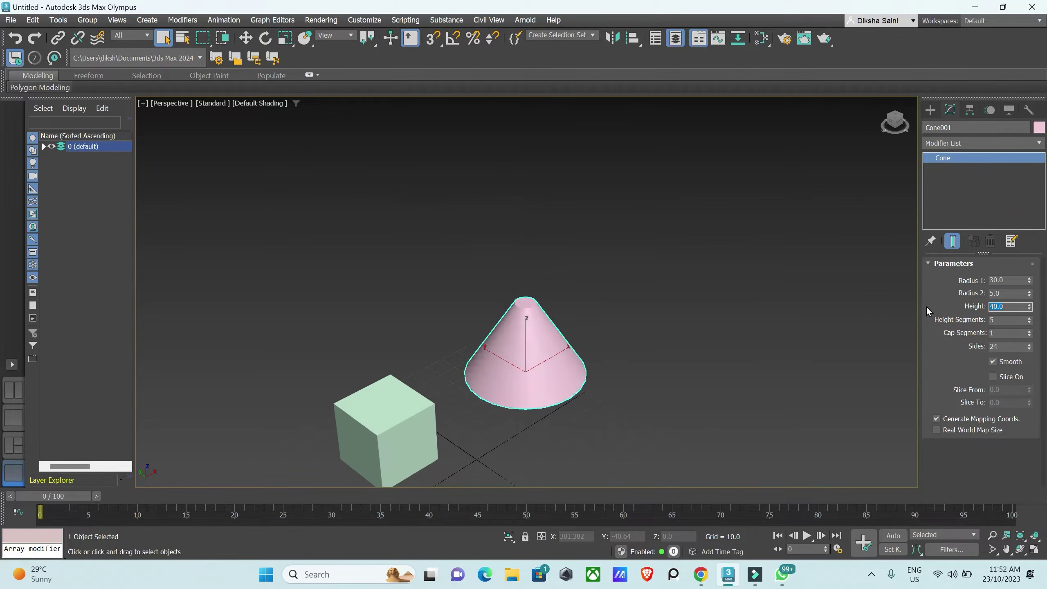
pyautogui.scroll(2, 540, 359)
pyautogui.moveTo(538, 328); pyautogui.dragTo(518, 288, button='middle')
# Step: Drag out a new sphere in front of the cone
pyautogui.click(931, 110)
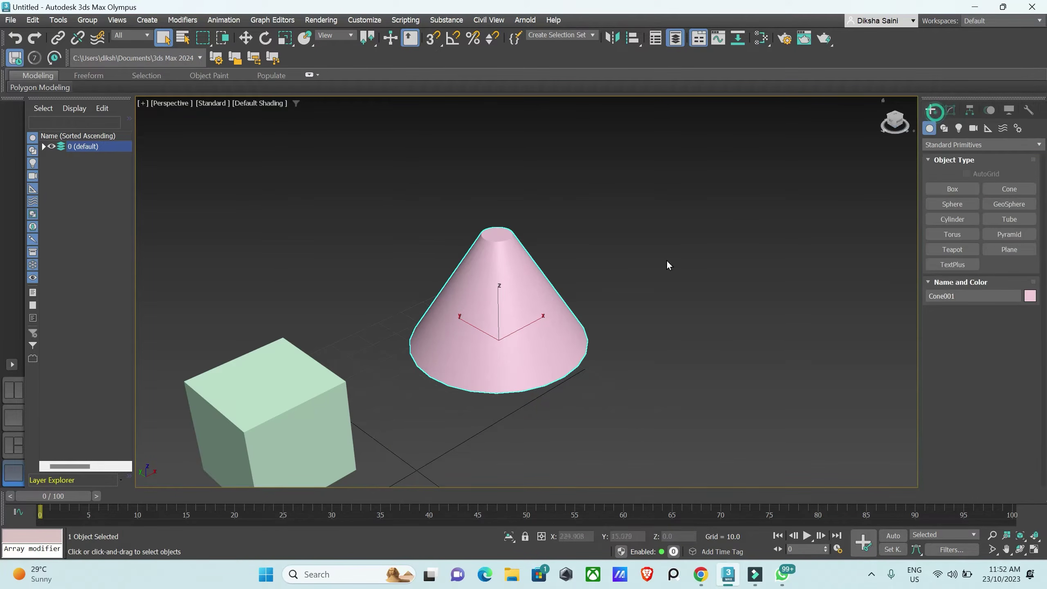
pyautogui.scroll(-3, 753, 229)
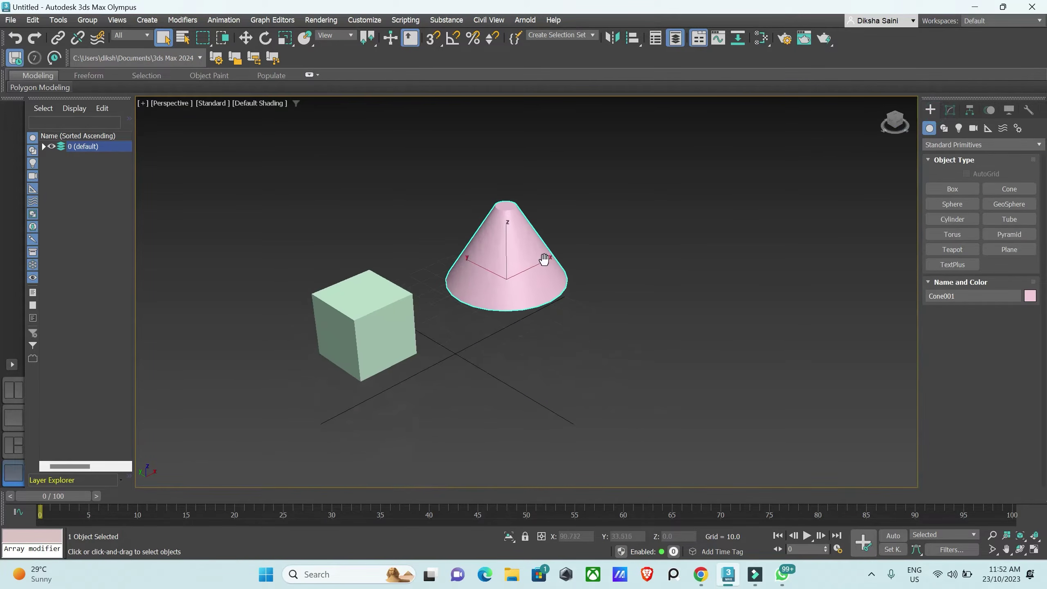
pyautogui.click(941, 205)
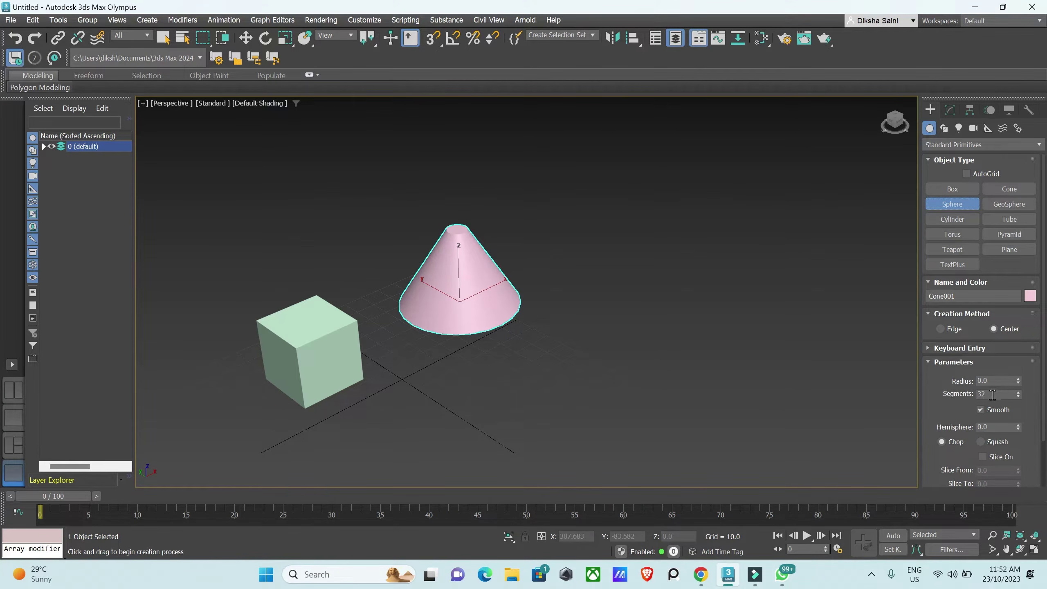
pyautogui.click(484, 395)
pyautogui.moveTo(483, 395); pyautogui.dragTo(529, 429)
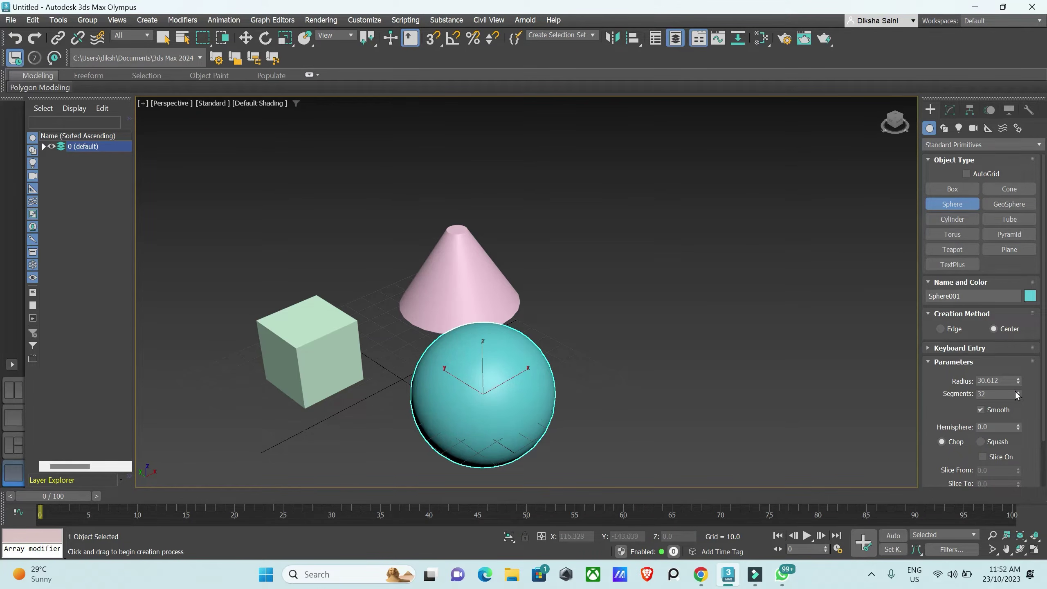
# Step: Set the sphere's radius to 10 in the Modify panel
pyautogui.click(950, 109)
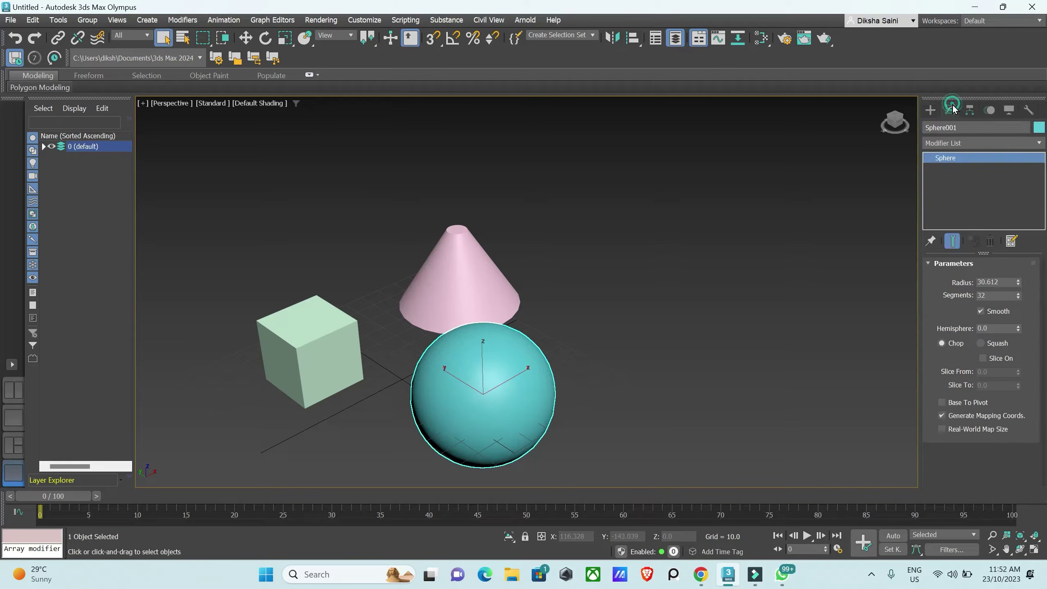
pyautogui.moveTo(1009, 283); pyautogui.dragTo(970, 275)
pyautogui.write('5')
pyautogui.press('Return')
pyautogui.scroll(3, 490, 416)
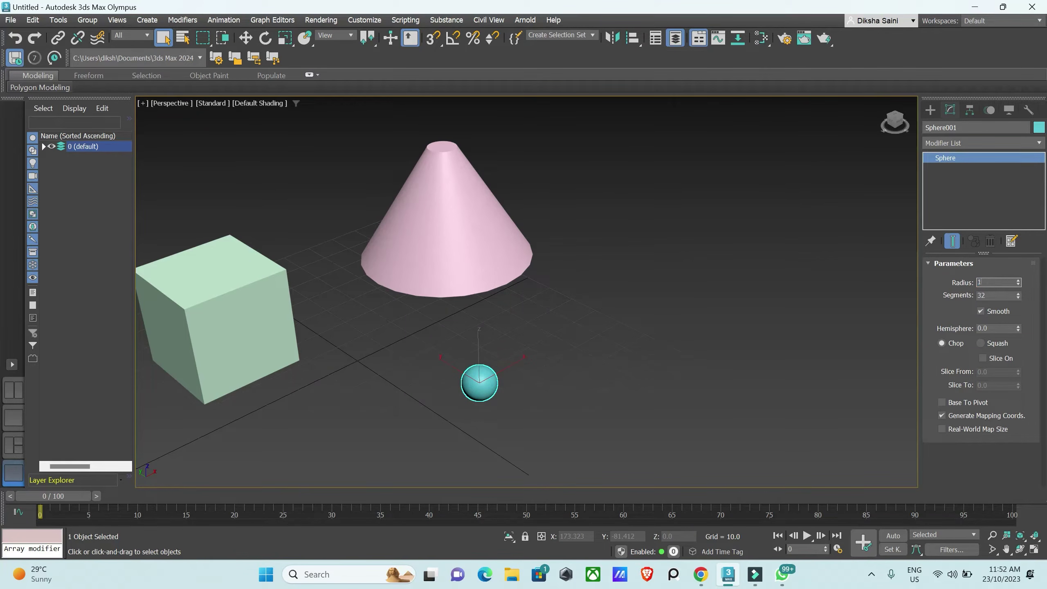
pyautogui.press('Return')
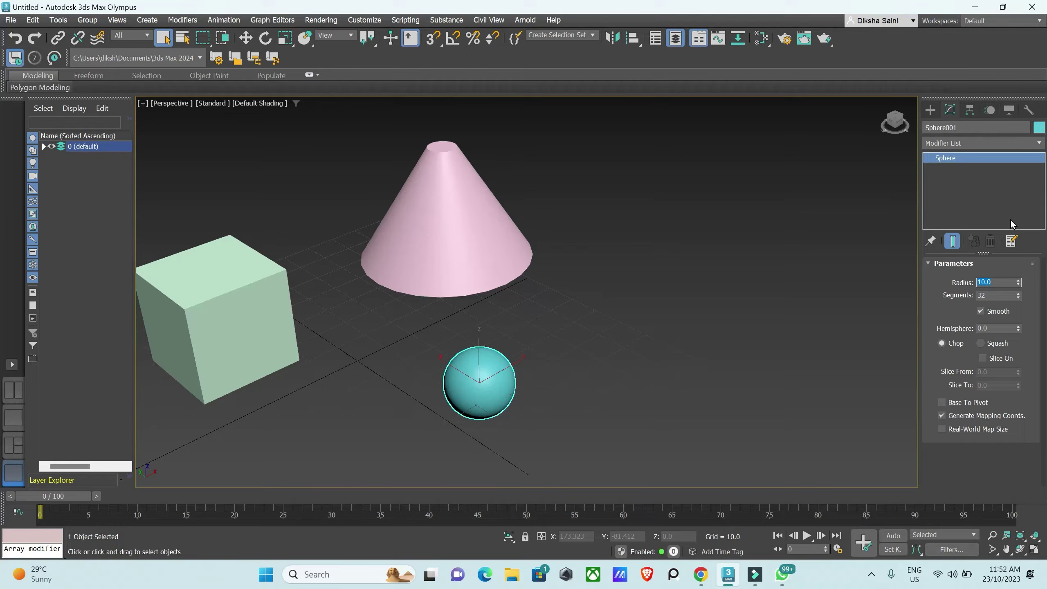
pyautogui.click(931, 109)
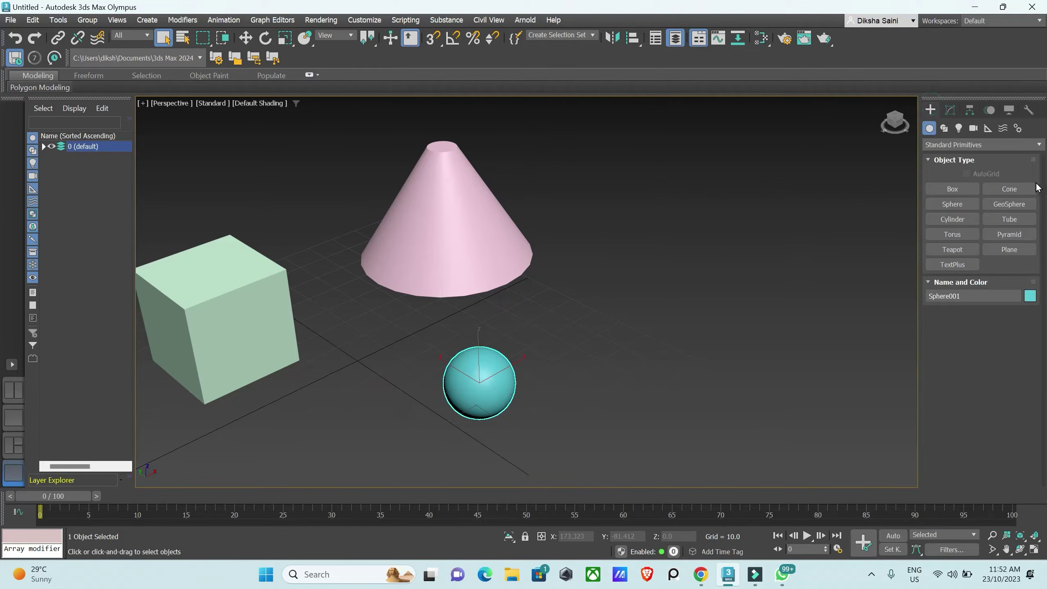
# Step: Add a geosphere right of the small sphere and a cylinder in front of the box
pyautogui.scroll(-3, 458, 276)
pyautogui.moveTo(500, 281); pyautogui.dragTo(538, 257, button='middle')
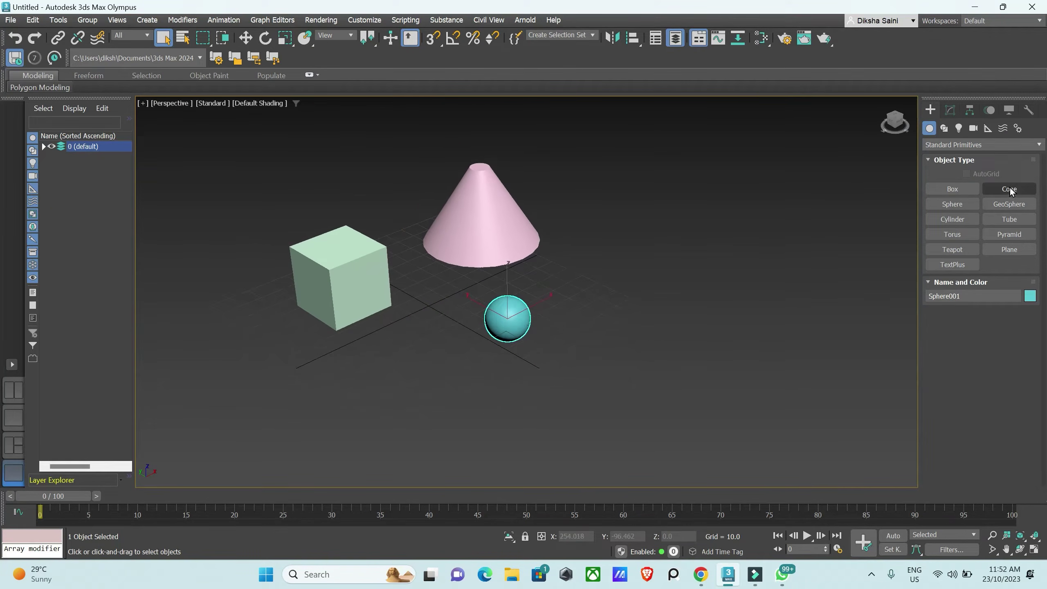
pyautogui.click(1012, 205)
pyautogui.moveTo(650, 272); pyautogui.dragTo(672, 289)
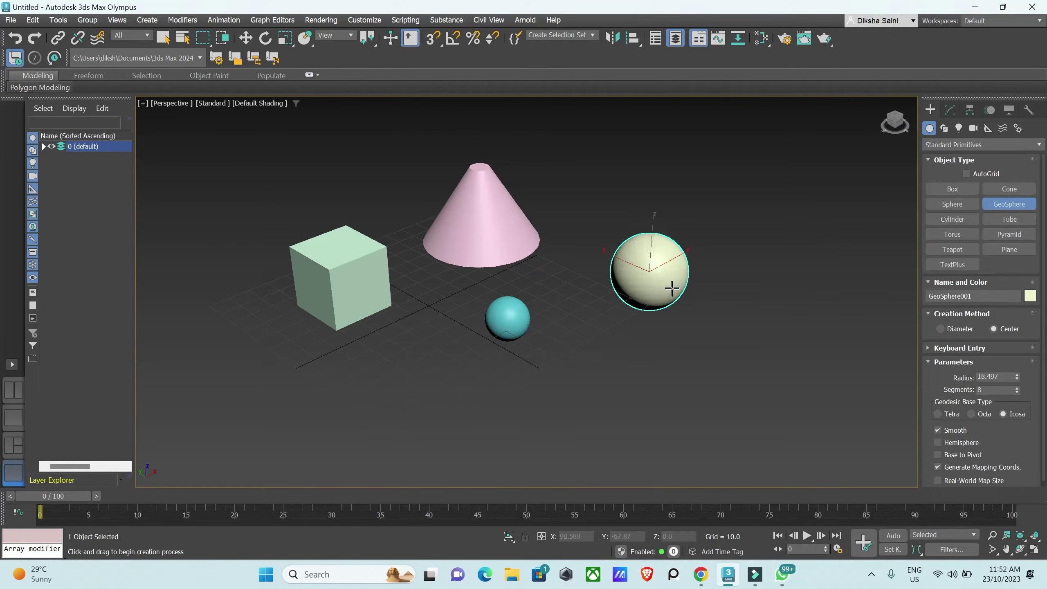
pyautogui.click(962, 217)
pyautogui.moveTo(435, 401); pyautogui.dragTo(468, 421)
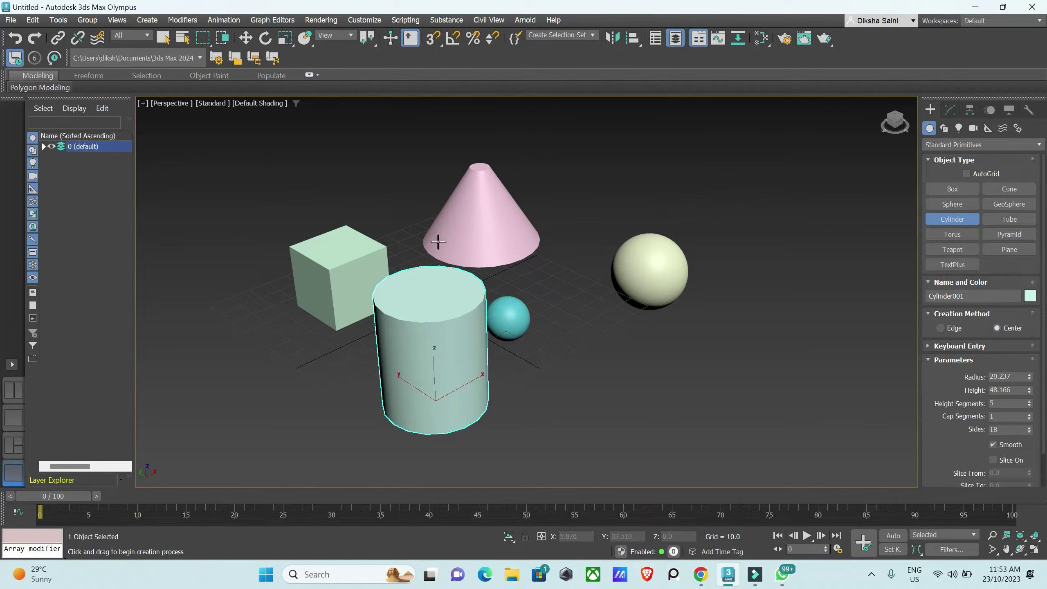
# Step: Draw a tube to the right of the cylinder, setting its inner radius and height
pyautogui.click(1010, 219)
pyautogui.moveTo(591, 327); pyautogui.dragTo(548, 321, button='middle')
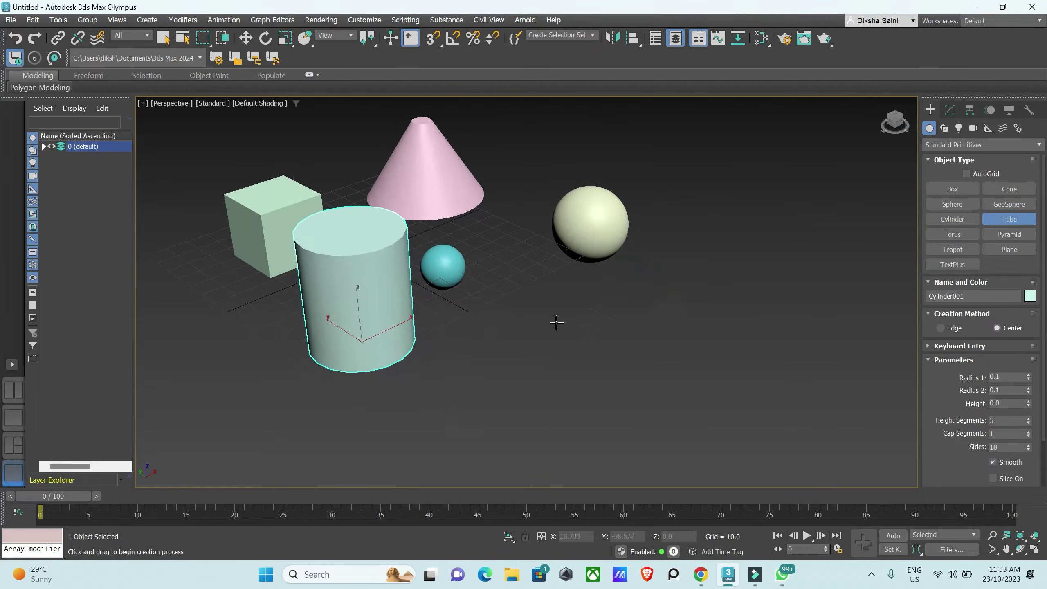
pyautogui.moveTo(555, 327); pyautogui.dragTo(596, 358)
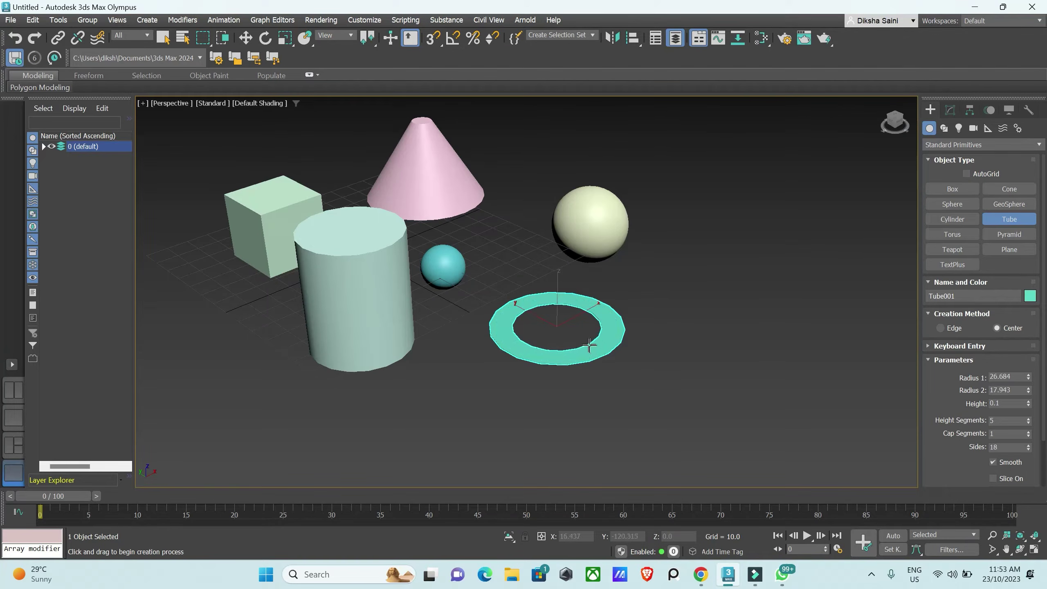
pyautogui.click(589, 345)
pyautogui.click(577, 266)
pyautogui.moveTo(597, 287); pyautogui.dragTo(620, 314, button='middle')
# Step: Draw a torus to the right of the tube
pyautogui.click(952, 234)
pyautogui.moveTo(720, 316); pyautogui.dragTo(607, 321, button='middle')
pyautogui.moveTo(631, 305); pyautogui.dragTo(701, 367)
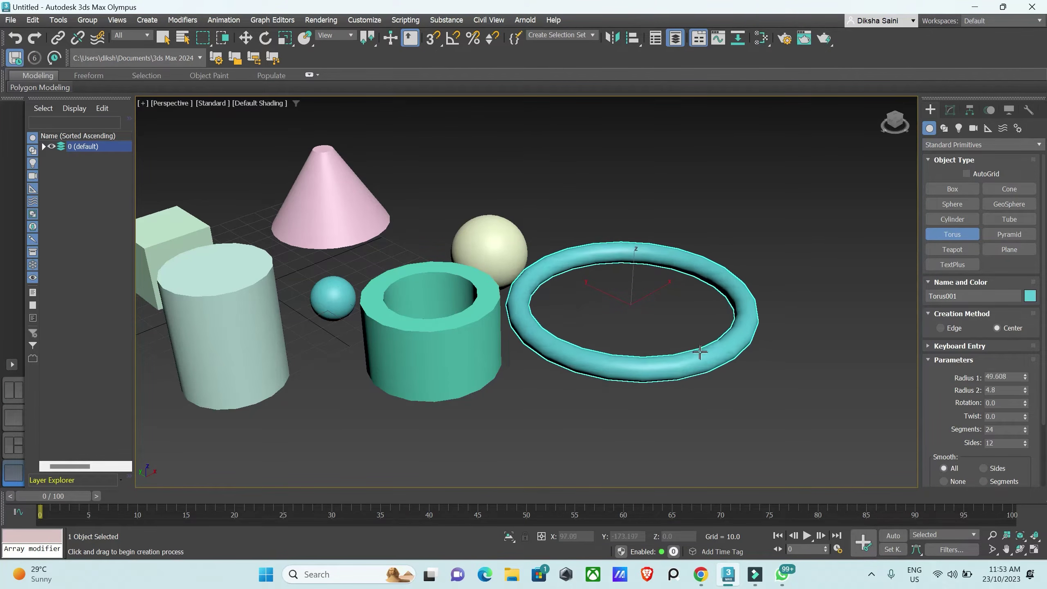
pyautogui.click(699, 350)
pyautogui.scroll(-3, 635, 309)
pyautogui.moveTo(603, 323); pyautogui.dragTo(672, 308, button='middle')
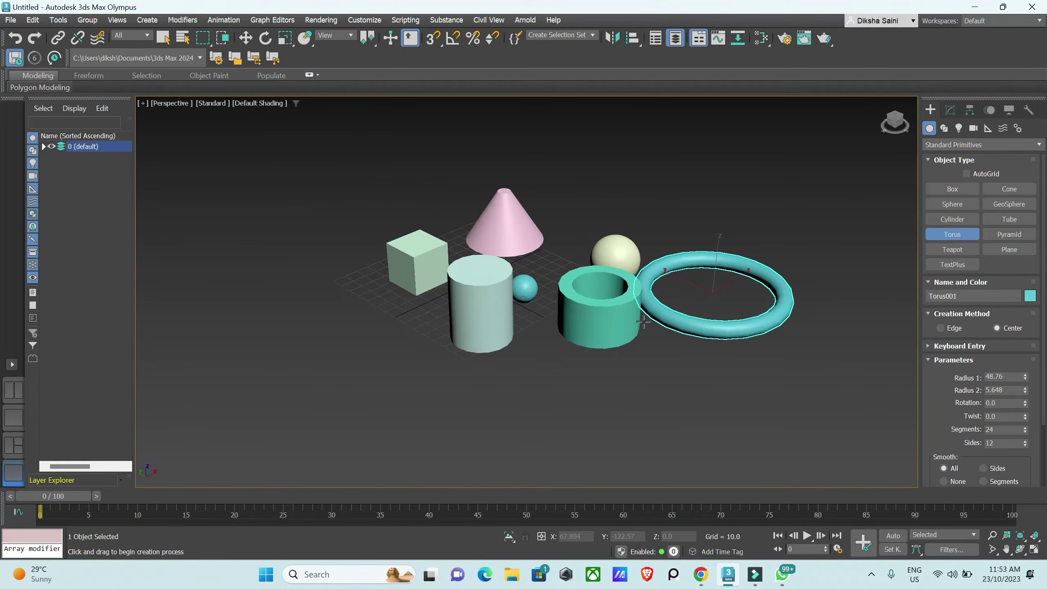
# Step: Draw a pyramid to the left of the other objects
pyautogui.click(1010, 234)
pyautogui.moveTo(313, 348); pyautogui.dragTo(300, 425)
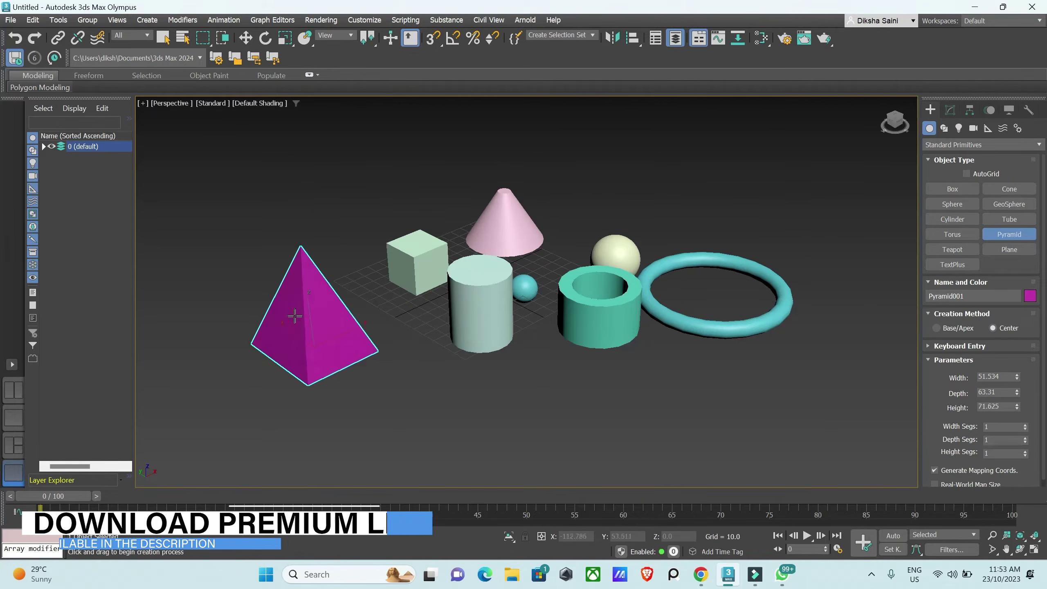
pyautogui.click(299, 381)
pyautogui.moveTo(300, 382); pyautogui.dragTo(364, 333, button='middle')
# Step: Add a teapot in front of the cylinder and a roughly 100 × 104 plane beside it
pyautogui.click(952, 249)
pyautogui.moveTo(499, 364); pyautogui.dragTo(516, 380)
pyautogui.click(1004, 253)
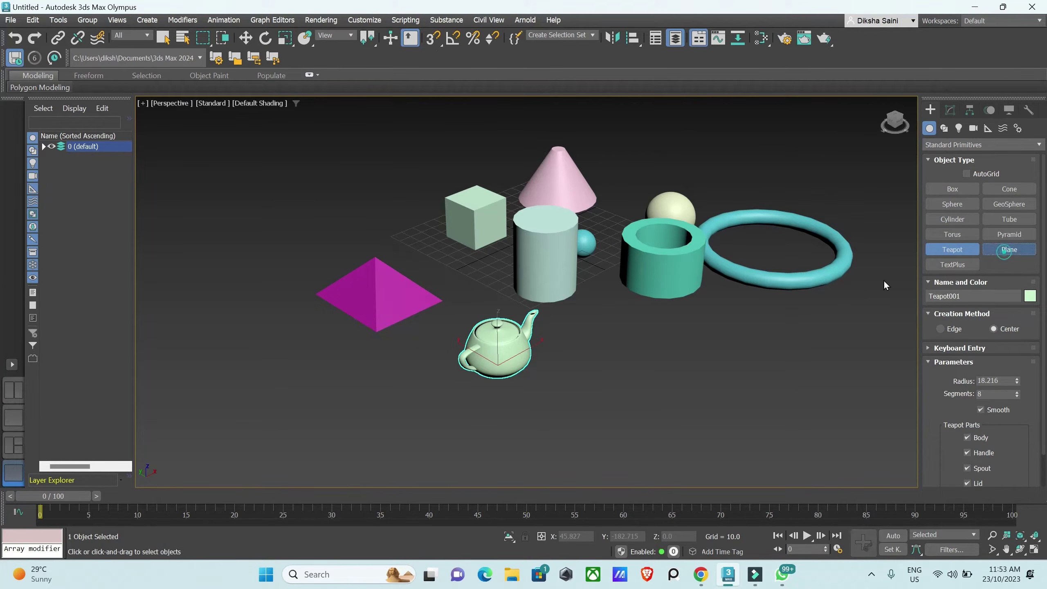
pyautogui.moveTo(567, 350); pyautogui.dragTo(513, 332, button='middle')
pyautogui.moveTo(518, 350); pyautogui.dragTo(779, 348)
pyautogui.moveTo(589, 363); pyautogui.dragTo(650, 339, button='middle')
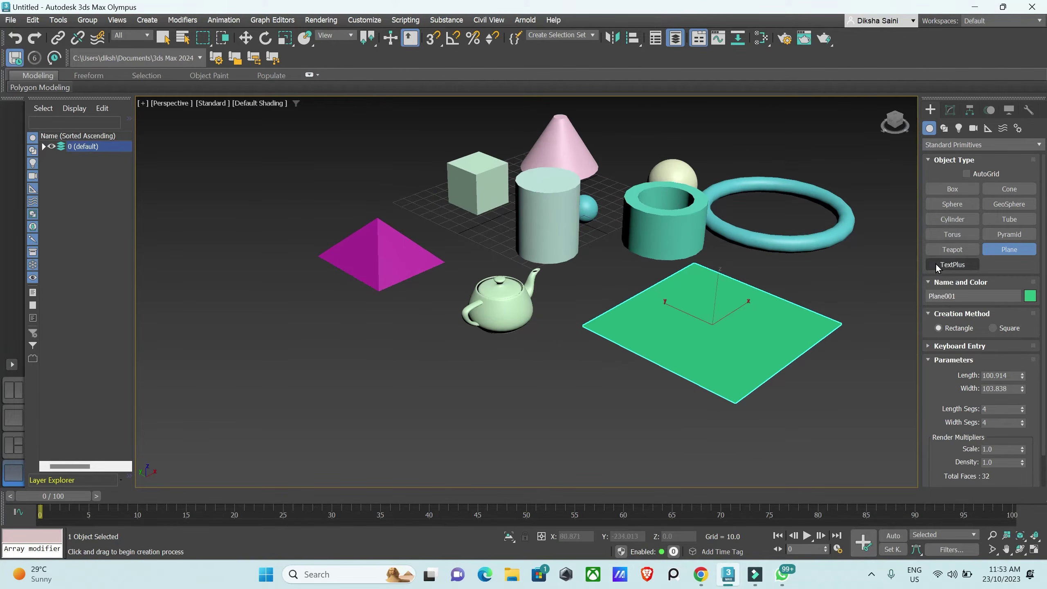
# Step: Create a TextPlus object with the creator's first name, placed on the front grid
pyautogui.click(945, 265)
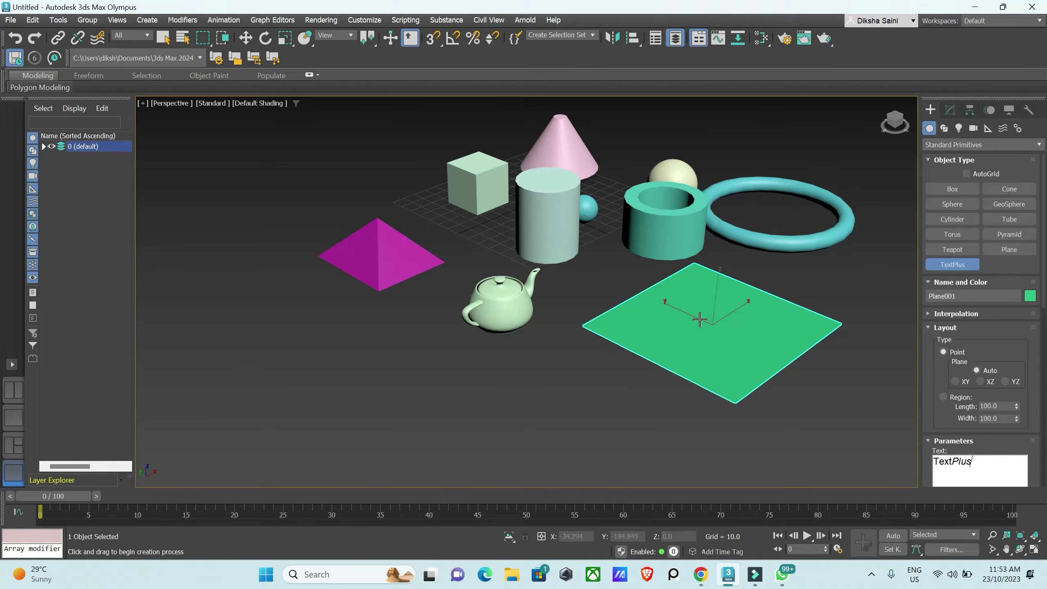
pyautogui.scroll(-3, 522, 345)
pyautogui.moveTo(521, 346); pyautogui.dragTo(588, 327, button='middle')
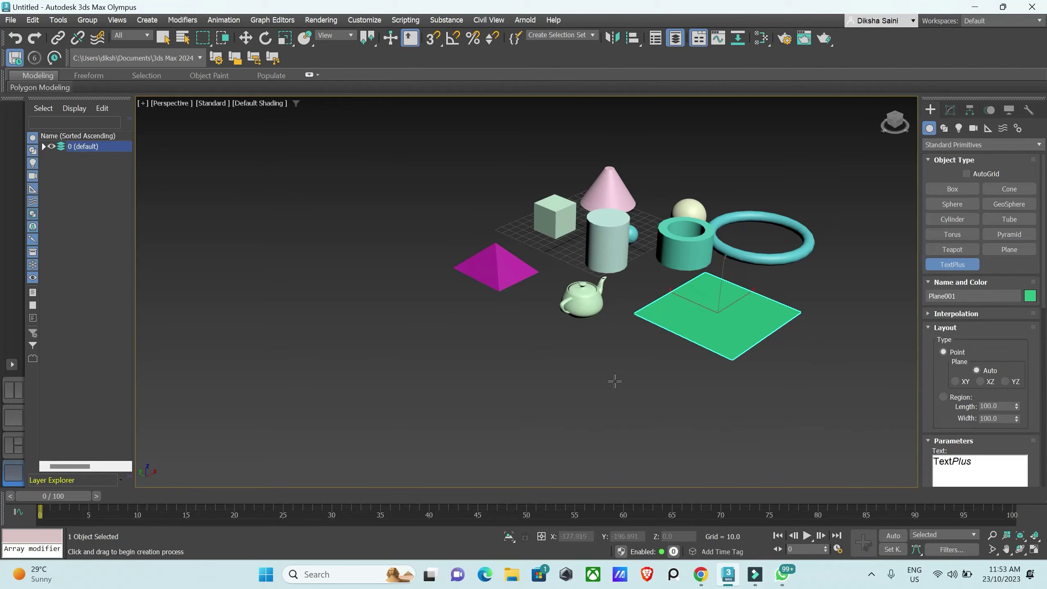
pyautogui.scroll(-3, 1023, 341)
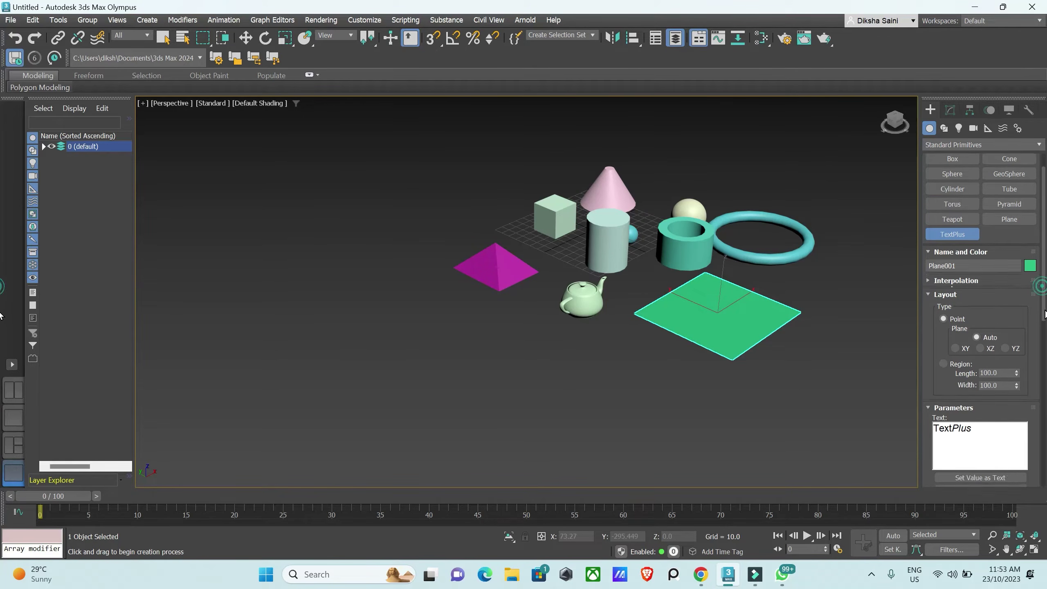
pyautogui.moveTo(985, 343); pyautogui.dragTo(928, 342)
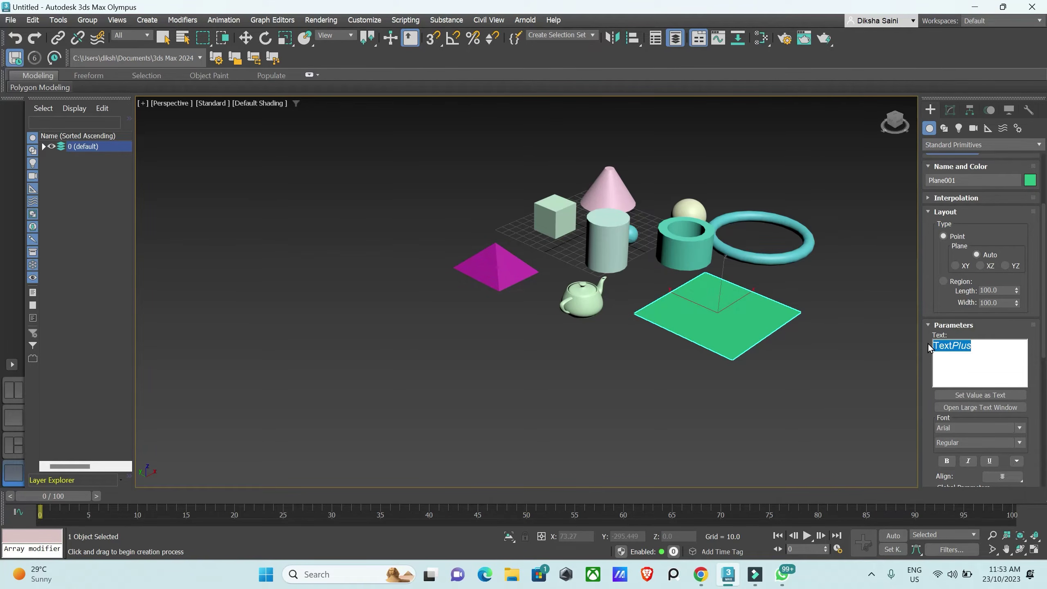
pyautogui.write('Dik')
pyautogui.click(456, 379)
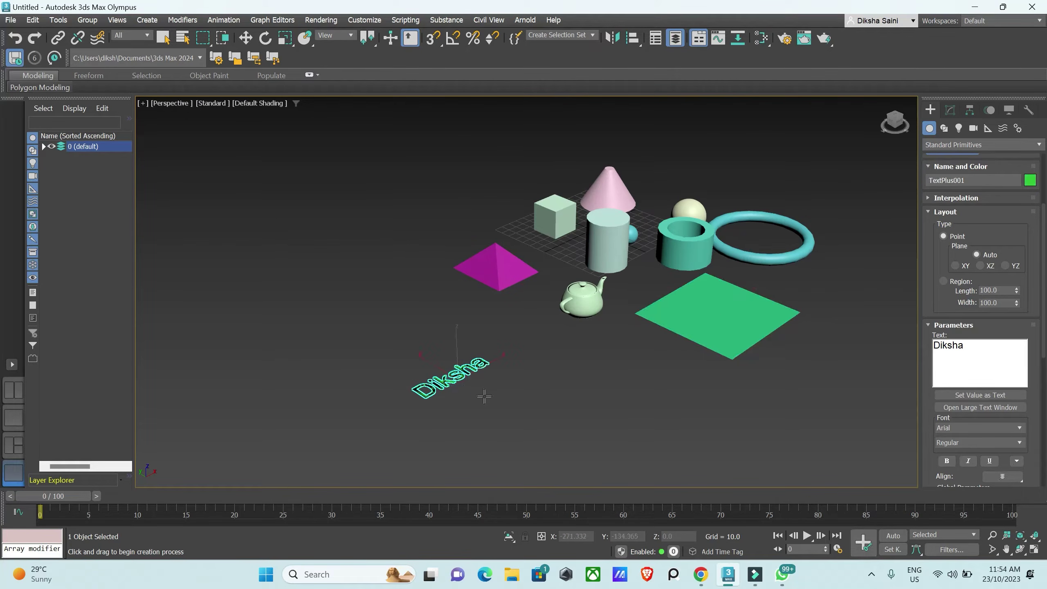
pyautogui.scroll(10, 491, 398)
pyautogui.moveTo(454, 388); pyautogui.dragTo(466, 295, button='middle')
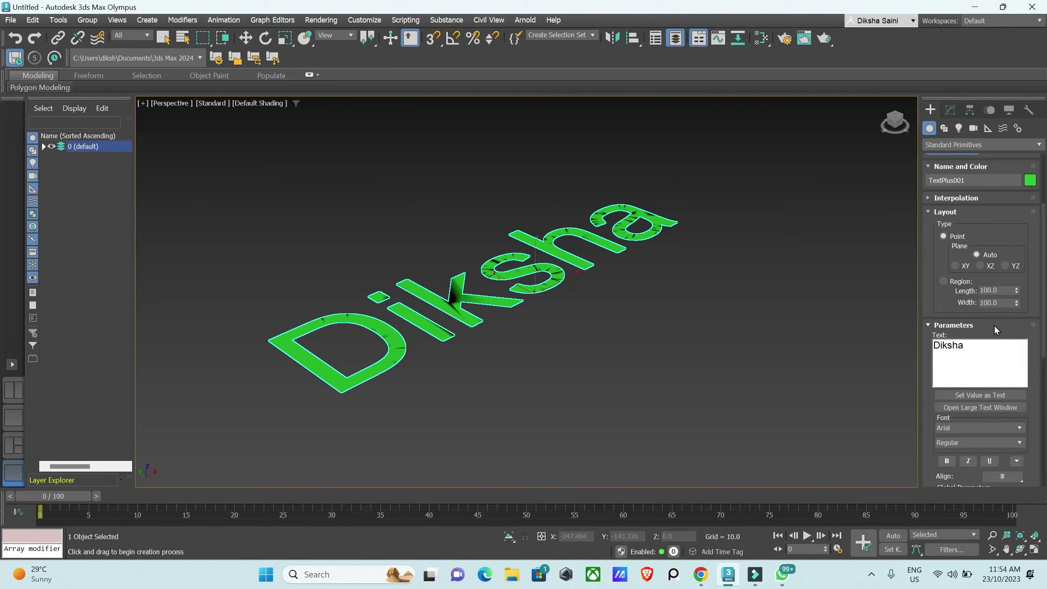
pyautogui.click(950, 109)
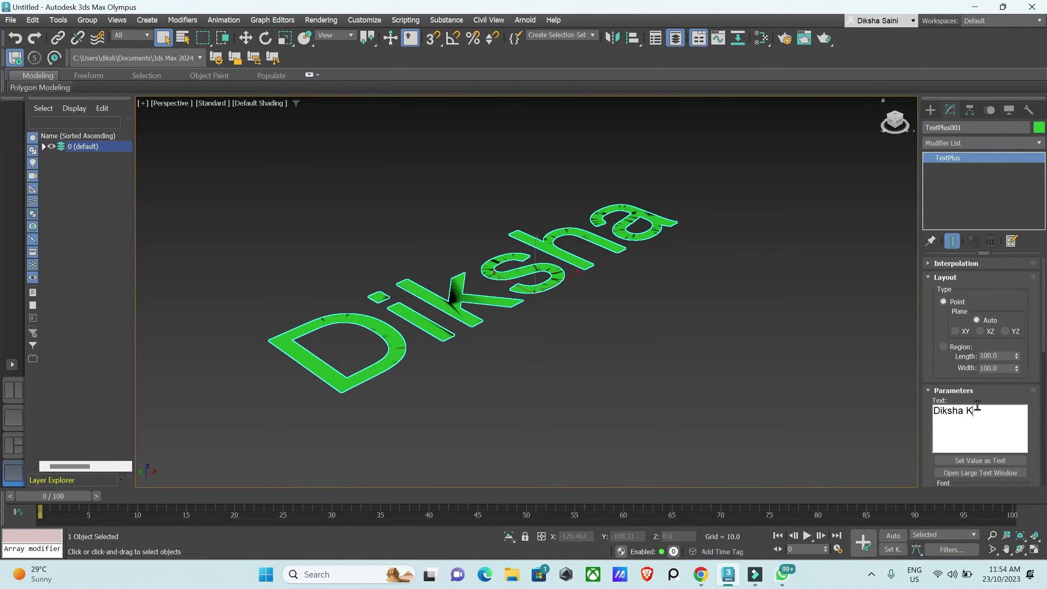
pyautogui.write('ataria')
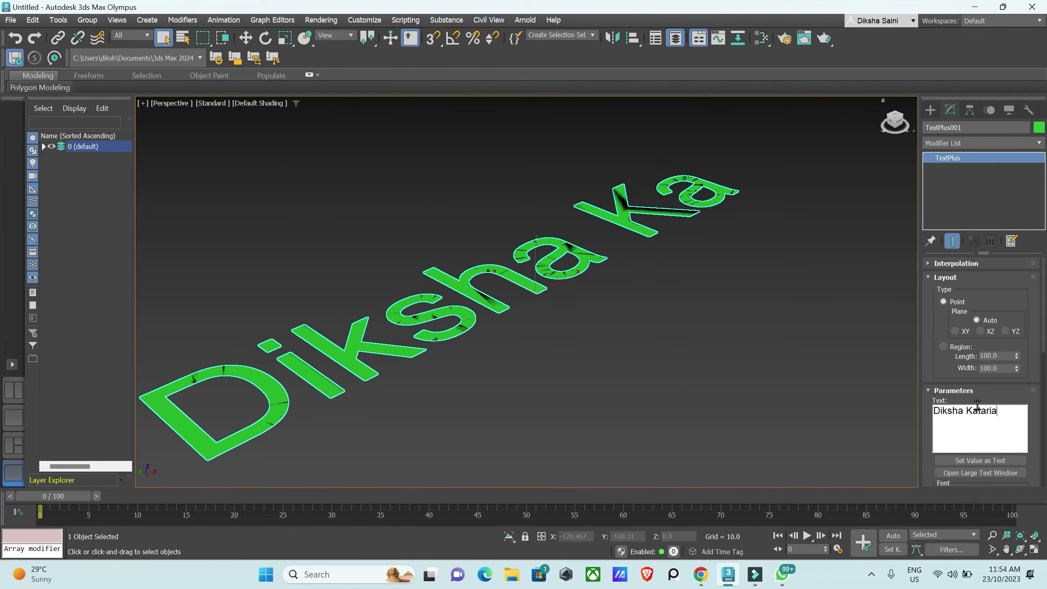
pyautogui.scroll(-5, 720, 384)
pyautogui.scroll(3, 644, 361)
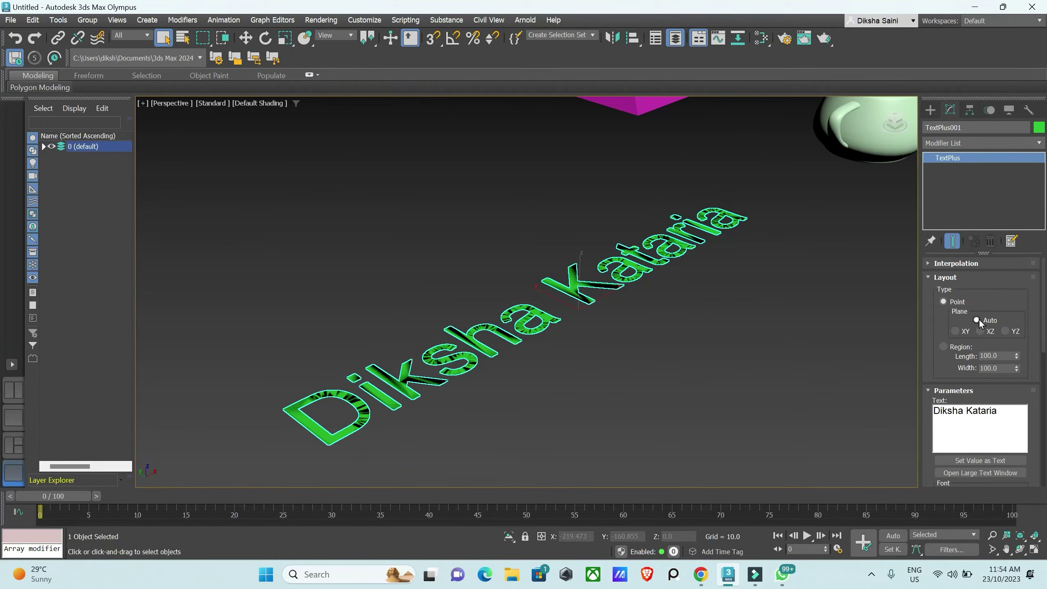
pyautogui.scroll(-2, 1010, 295)
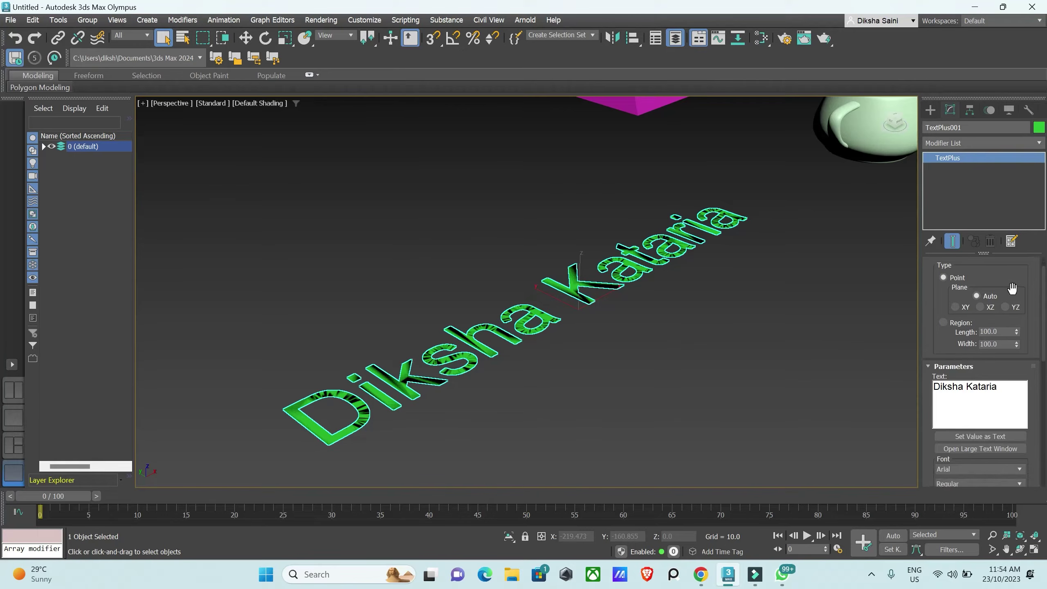
pyautogui.click(955, 308)
pyautogui.click(981, 308)
pyautogui.click(1006, 309)
pyautogui.click(977, 296)
pyautogui.scroll(-4, 1024, 363)
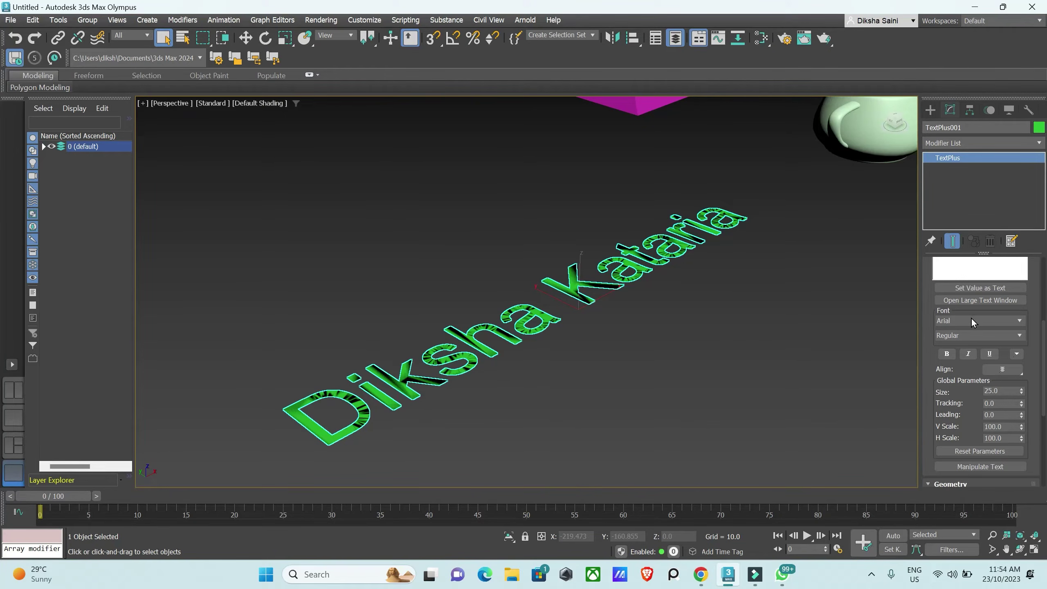
pyautogui.click(971, 319)
pyautogui.click(986, 328)
pyautogui.scroll(-4, 985, 327)
pyautogui.scroll(4, 986, 328)
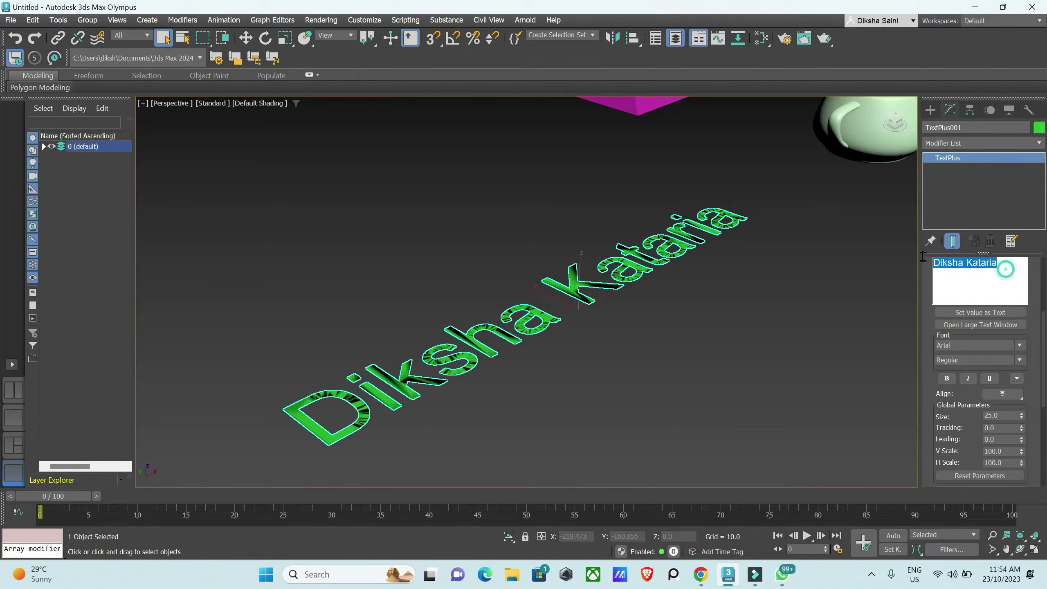
pyautogui.click(1019, 345)
pyautogui.click(1019, 346)
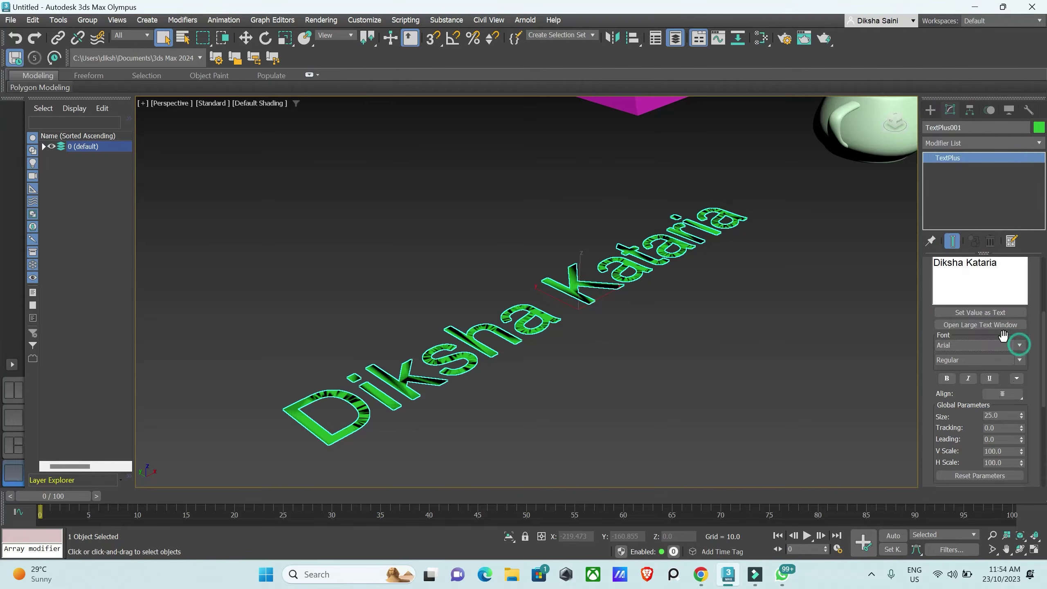
pyautogui.moveTo(1006, 262); pyautogui.dragTo(915, 275)
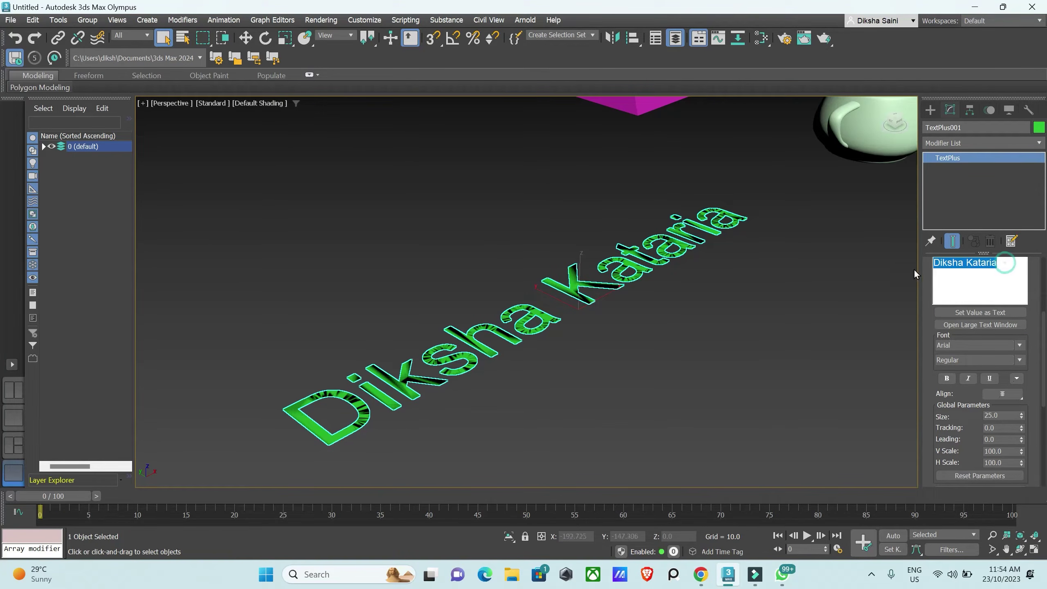
# Step: Browse the font list past BankGothic and Cascadia Mono to set the text to Chiller
pyautogui.click(1020, 345)
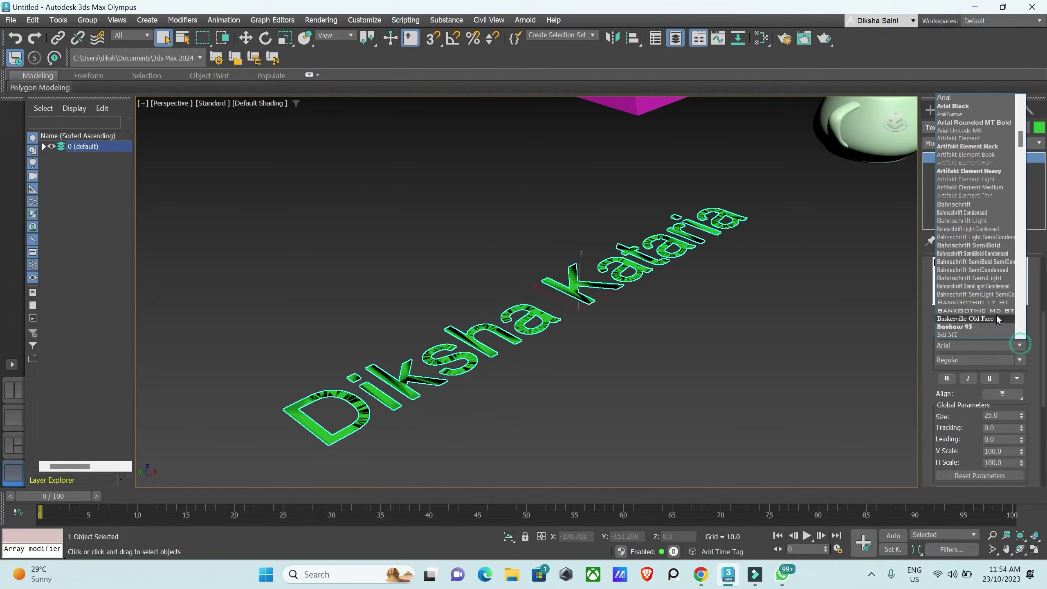
pyautogui.click(970, 310)
pyautogui.scroll(-2, 646, 314)
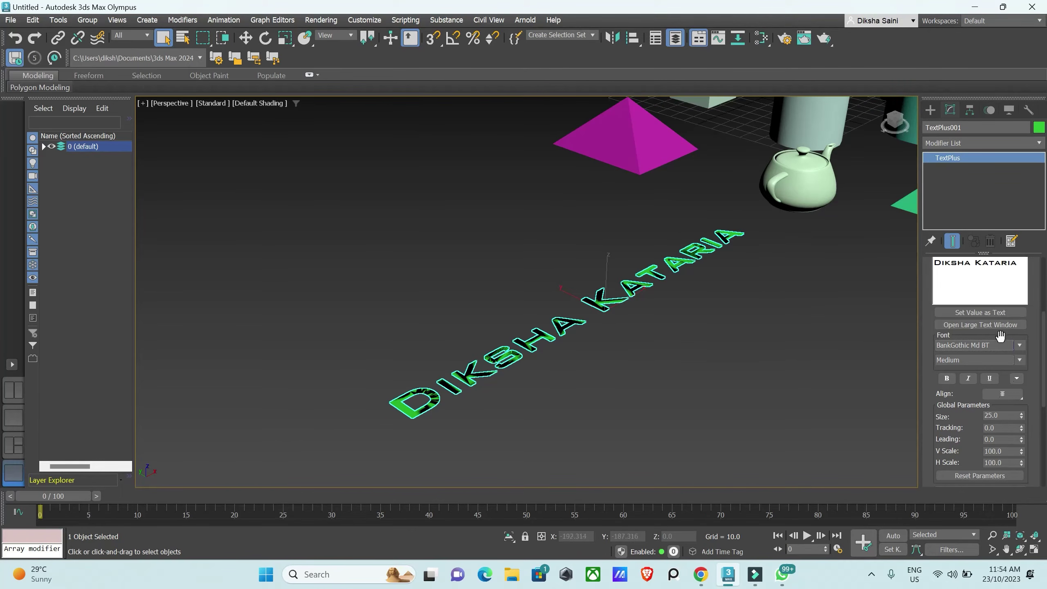
pyautogui.click(1020, 345)
pyautogui.scroll(-3, 960, 301)
pyautogui.click(961, 296)
pyautogui.press('Down')
pyautogui.press('Down')
pyautogui.press('Down')
pyautogui.press('Down')
pyautogui.press('Down')
pyautogui.press('Down')
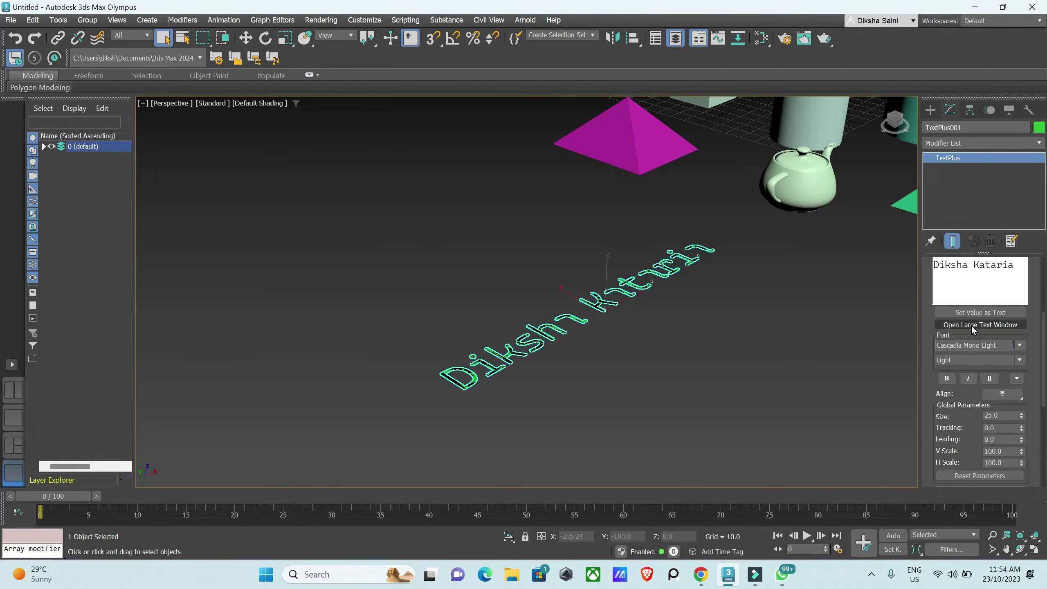
pyautogui.press('Down')
pyautogui.press('Down')
pyautogui.press('Down')
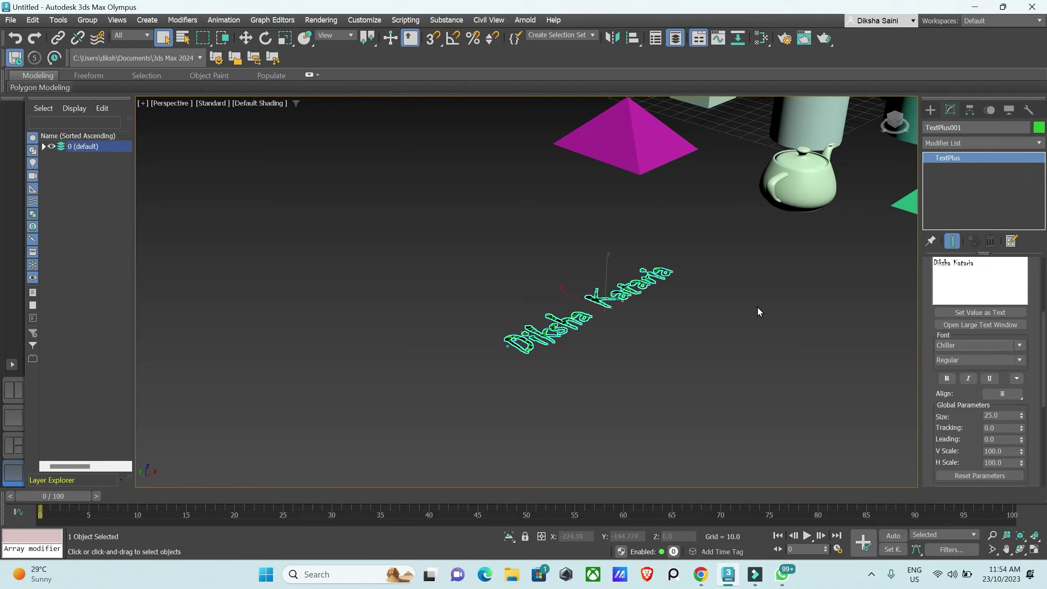
pyautogui.scroll(5, 677, 287)
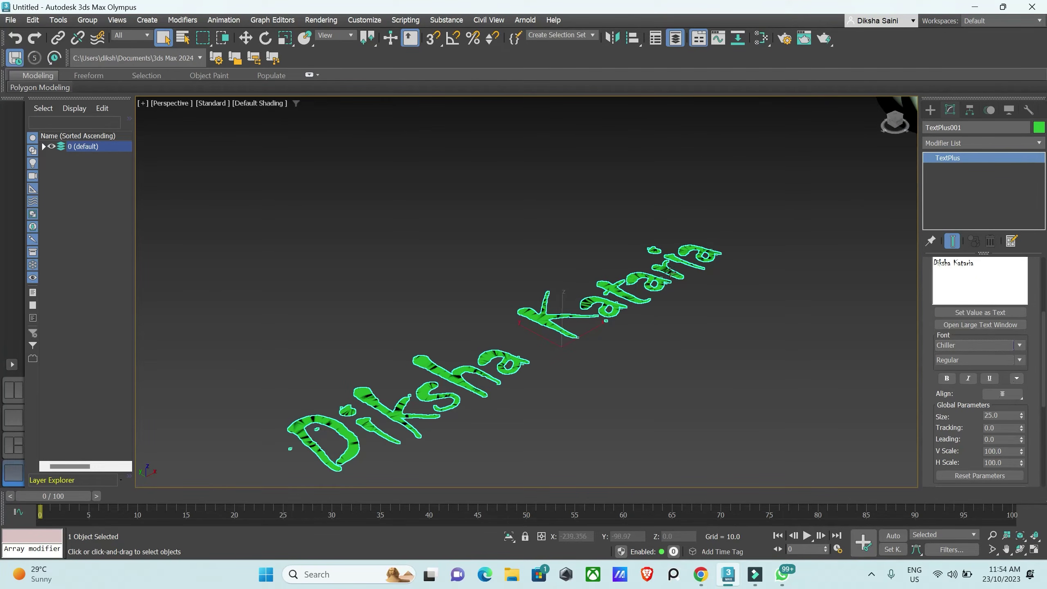
pyautogui.moveTo(753, 360); pyautogui.dragTo(735, 299, button='middle')
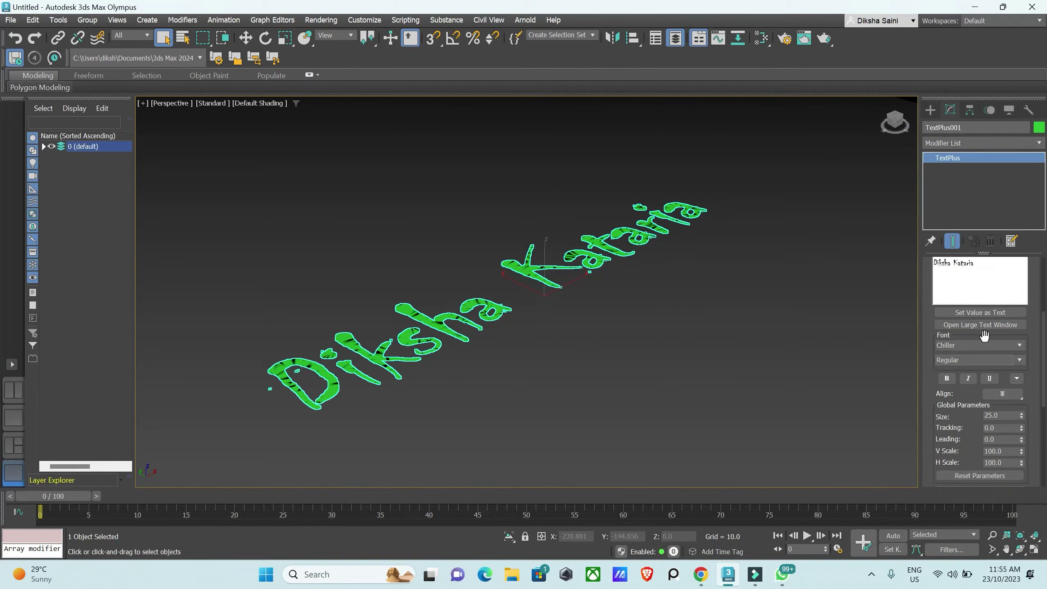
# Step: Toggle Bold, Italic and Underline on and off, leaving all three off
pyautogui.click(951, 377)
pyautogui.click(952, 378)
pyautogui.click(950, 380)
pyautogui.click(950, 380)
pyautogui.click(968, 379)
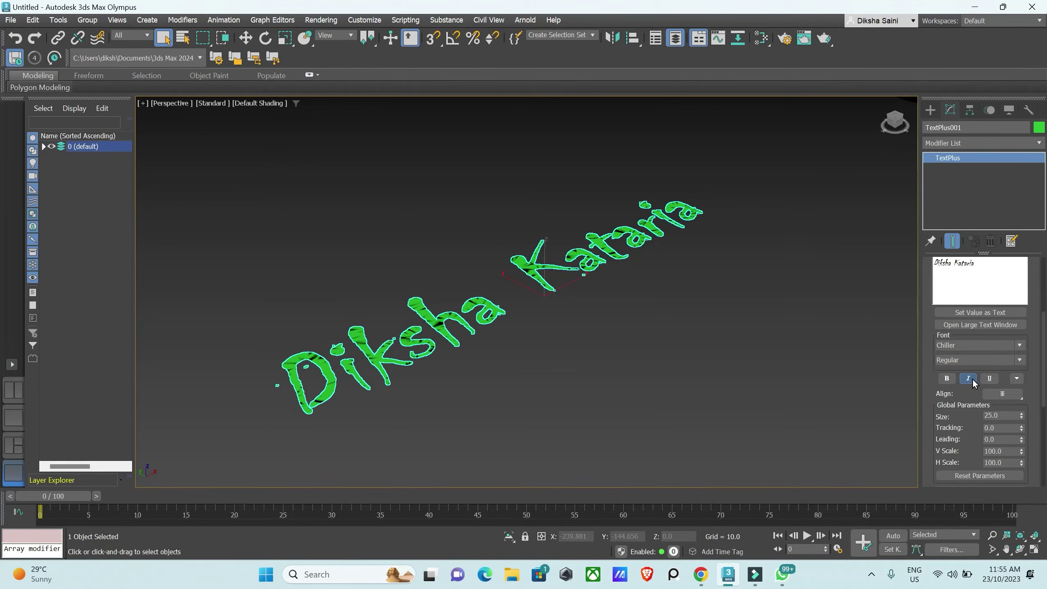
pyautogui.click(969, 379)
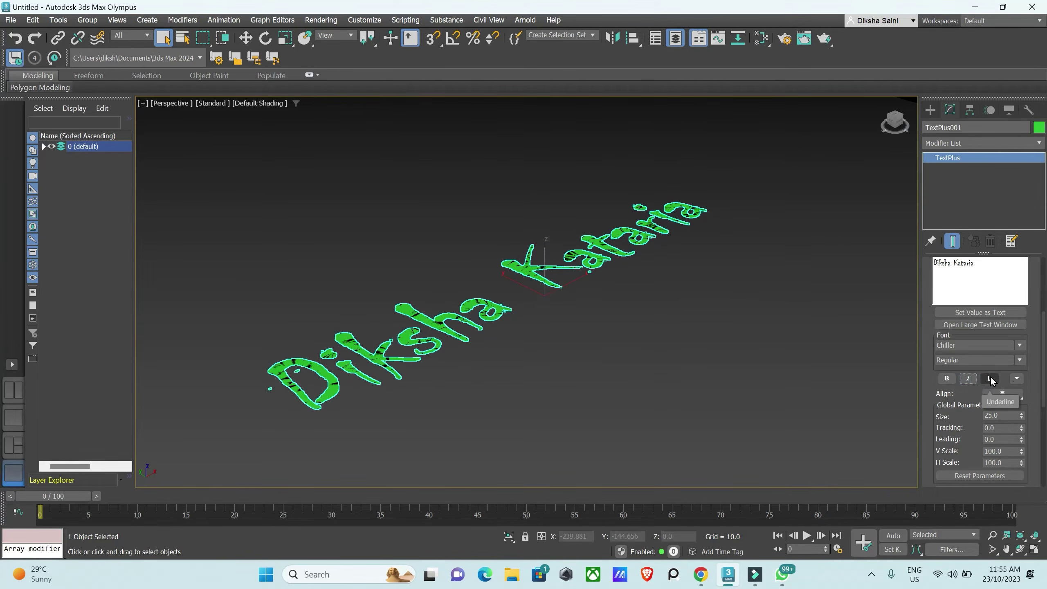
pyautogui.click(990, 378)
pyautogui.click(991, 379)
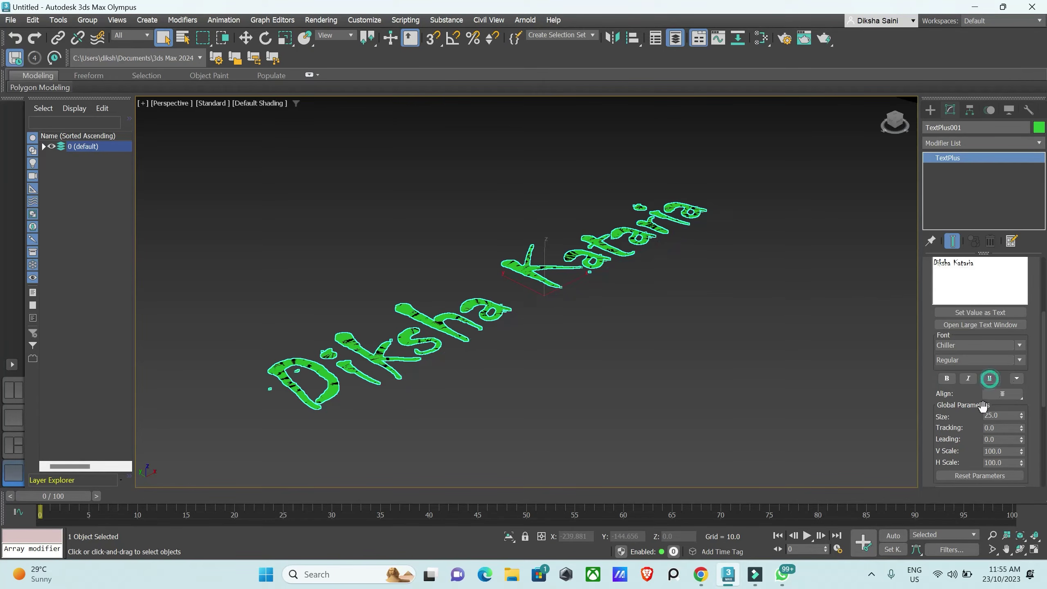
pyautogui.moveTo(1027, 396); pyautogui.dragTo(1013, 315)
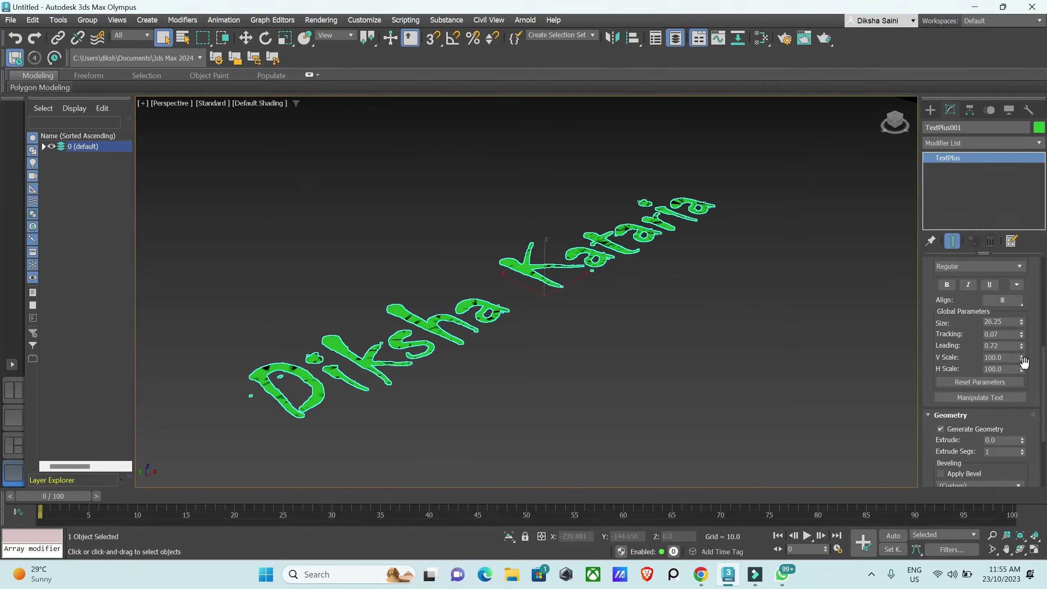
# Step: Stretch the text to V Scale 112 and H Scale 122
pyautogui.moveTo(1022, 360); pyautogui.dragTo(1022, 352)
pyautogui.scroll(-3, 1023, 399)
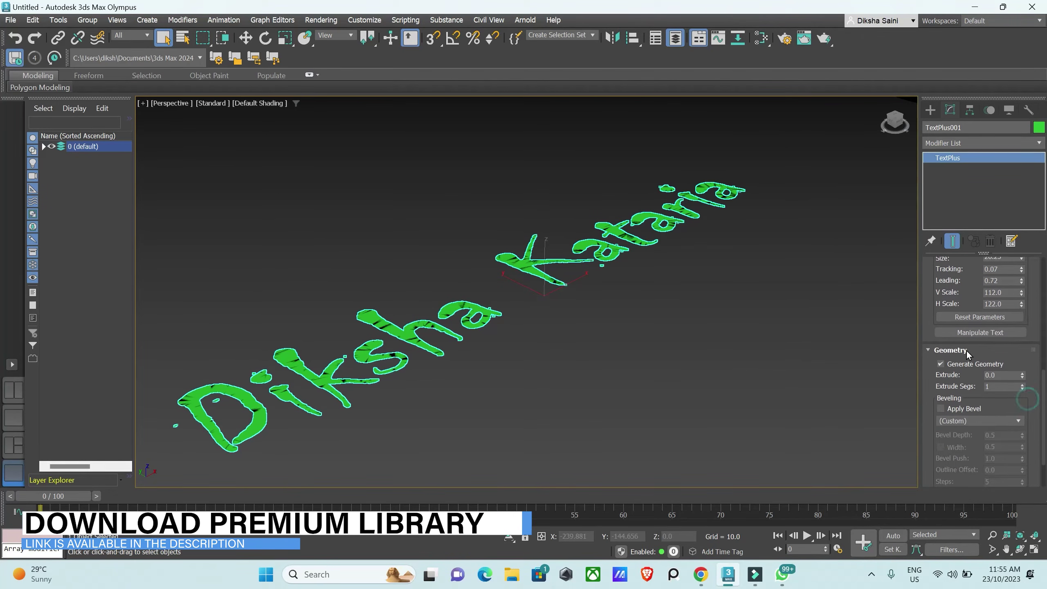
pyautogui.scroll(5, 351, 378)
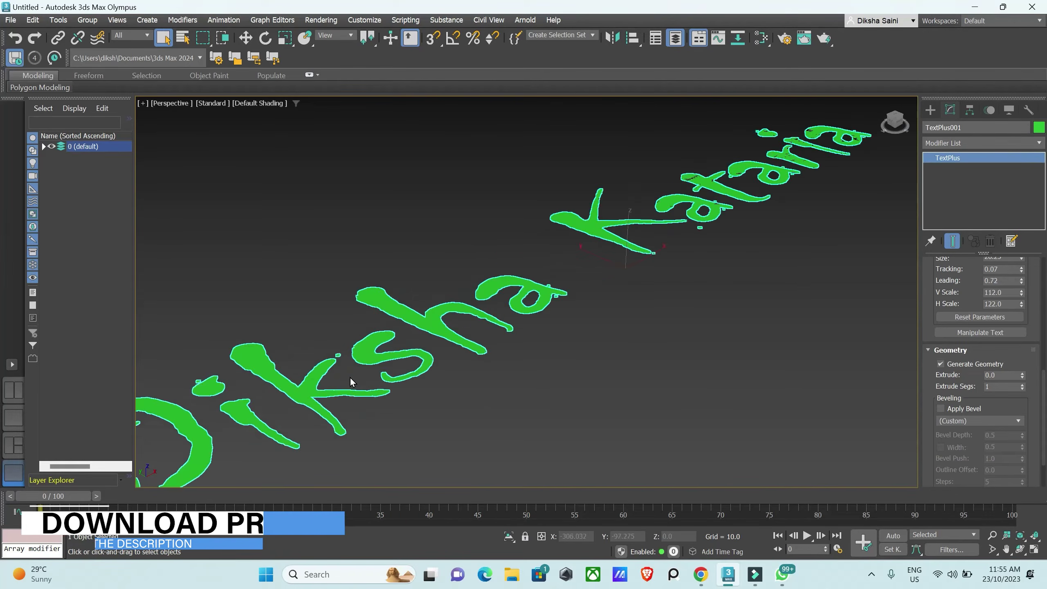
pyautogui.scroll(-3, 563, 307)
# Step: Extrude the text 0.78 deep with 2 extrude segments
pyautogui.moveTo(1023, 375); pyautogui.dragTo(1023, 347)
pyautogui.scroll(-5, 690, 362)
pyautogui.scroll(6, 586, 340)
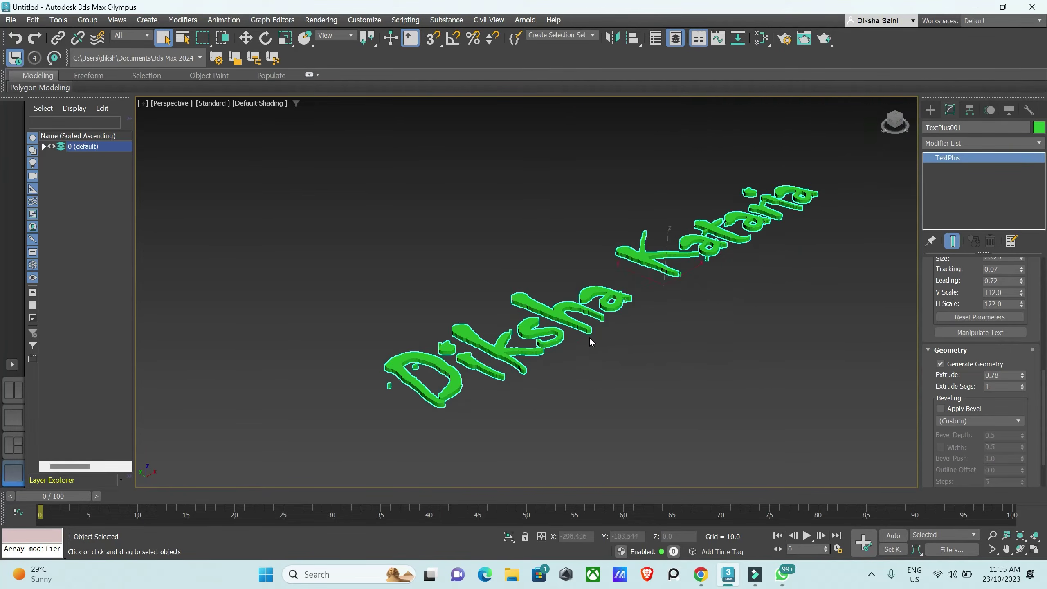
pyautogui.scroll(-2, 640, 345)
pyautogui.moveTo(640, 345); pyautogui.dragTo(589, 353, button='middle')
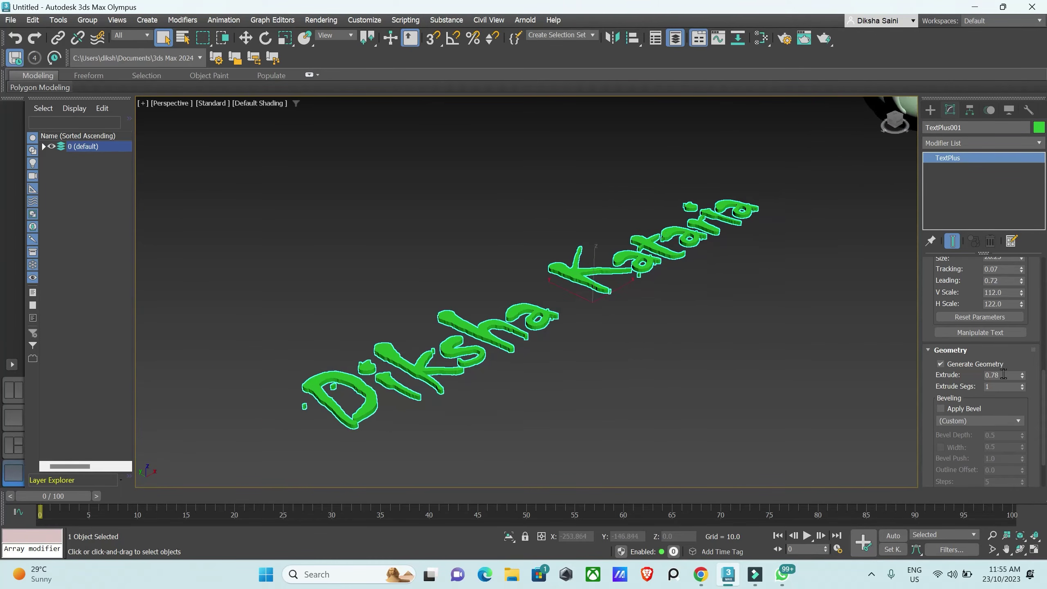
pyautogui.click(1022, 385)
pyautogui.moveTo(859, 303); pyautogui.dragTo(780, 294, button='middle')
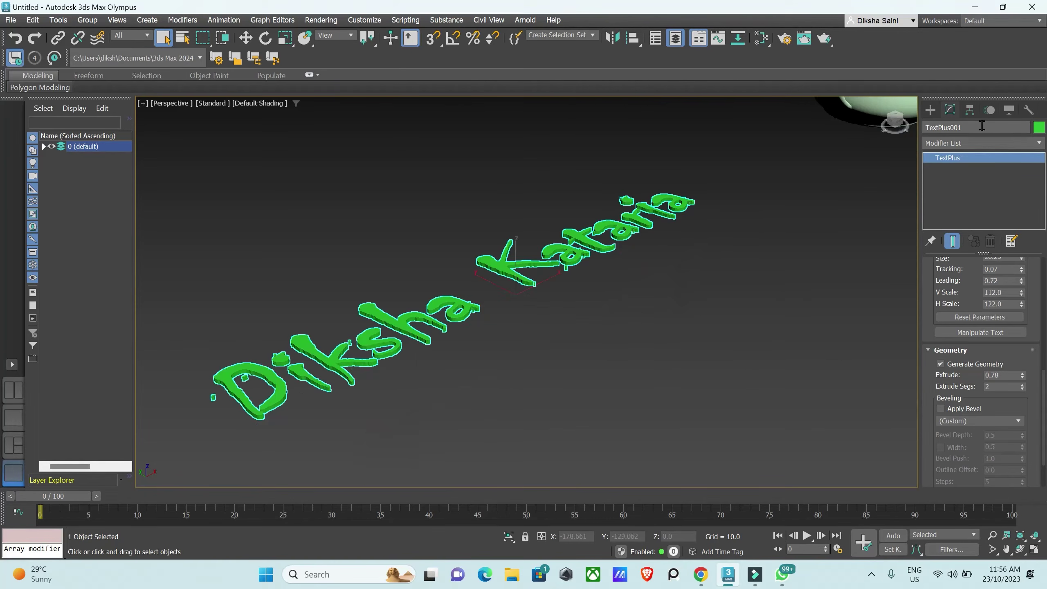
# Step: Deselect the text and reframe the view to show all the objects
pyautogui.click(932, 110)
pyautogui.moveTo(766, 261); pyautogui.dragTo(803, 314)
pyautogui.scroll(-5, 804, 315)
pyautogui.moveTo(795, 318); pyautogui.dragTo(588, 335, button='middle')
pyautogui.scroll(2, 589, 335)
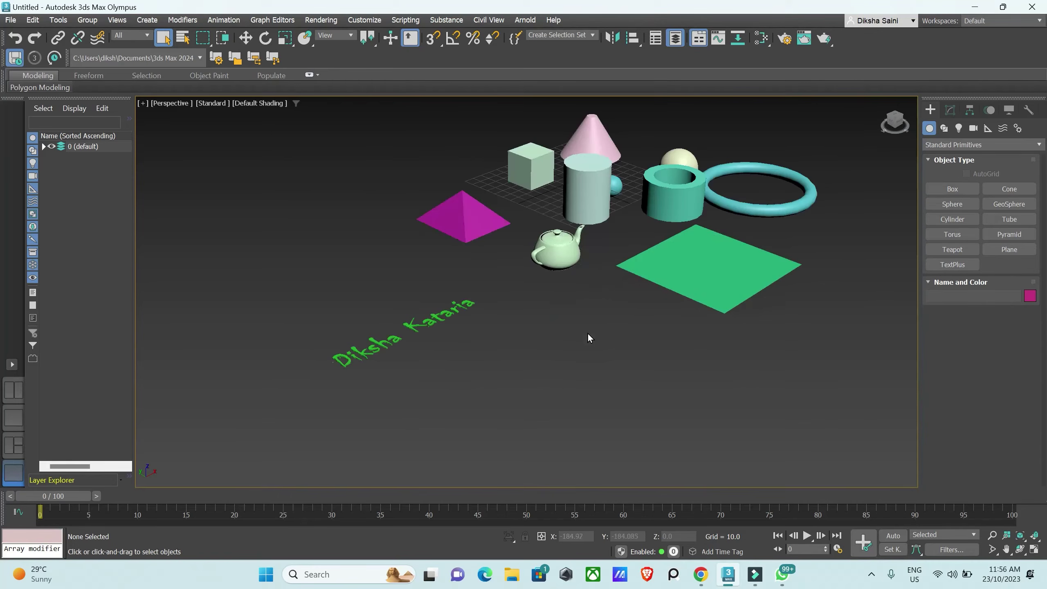
# Step: Draw a new box near the green plane, with edged faces shown
pyautogui.click(975, 189)
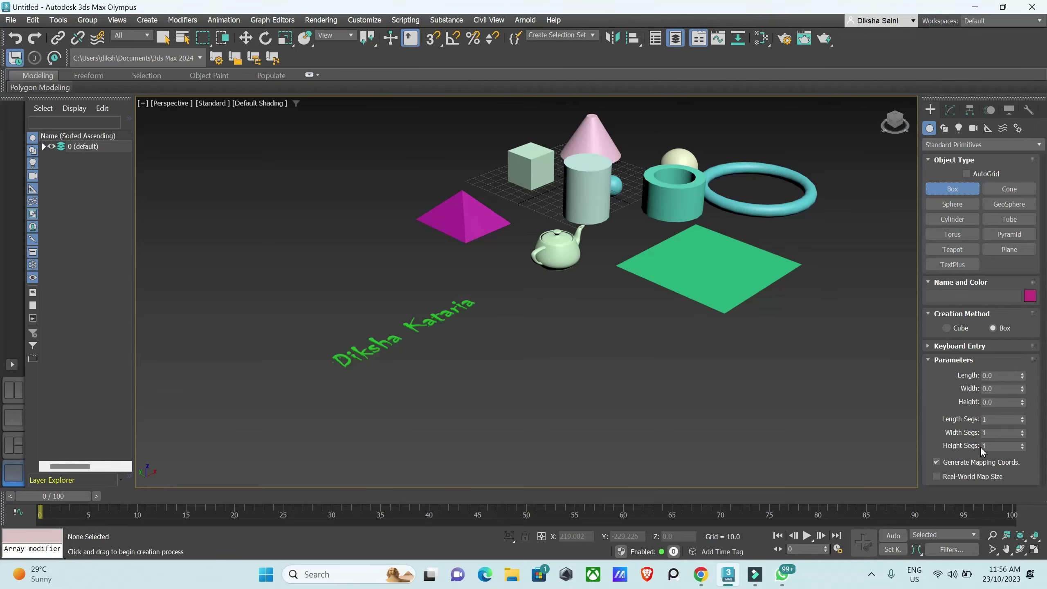
pyautogui.press('F4')
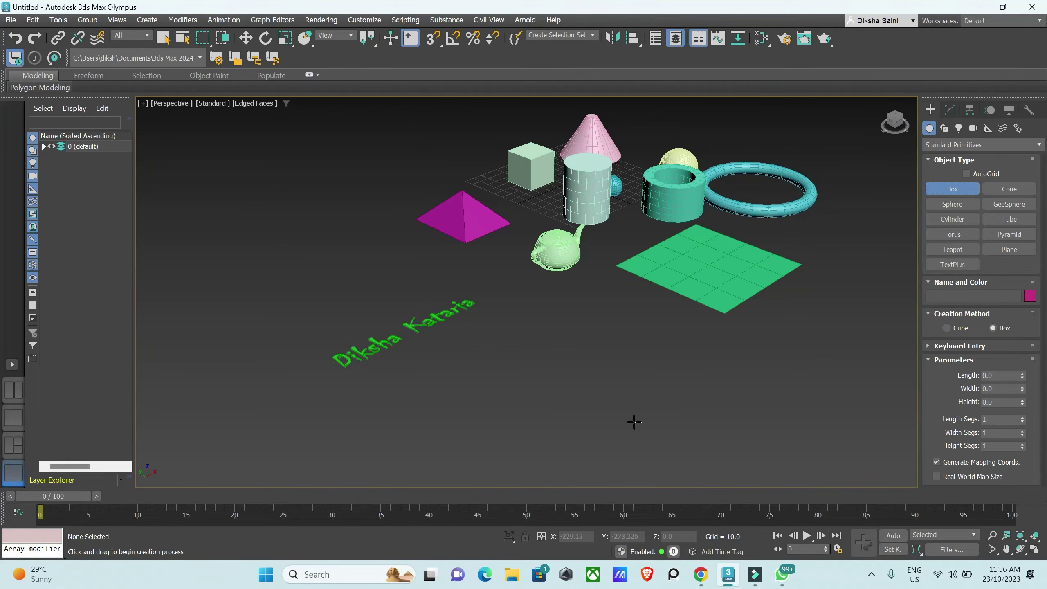
pyautogui.moveTo(515, 374); pyautogui.dragTo(636, 372)
pyautogui.click(624, 298)
pyautogui.scroll(4, 580, 366)
pyautogui.moveTo(580, 366); pyautogui.dragTo(624, 343, button='middle')
pyautogui.scroll(-3, 624, 344)
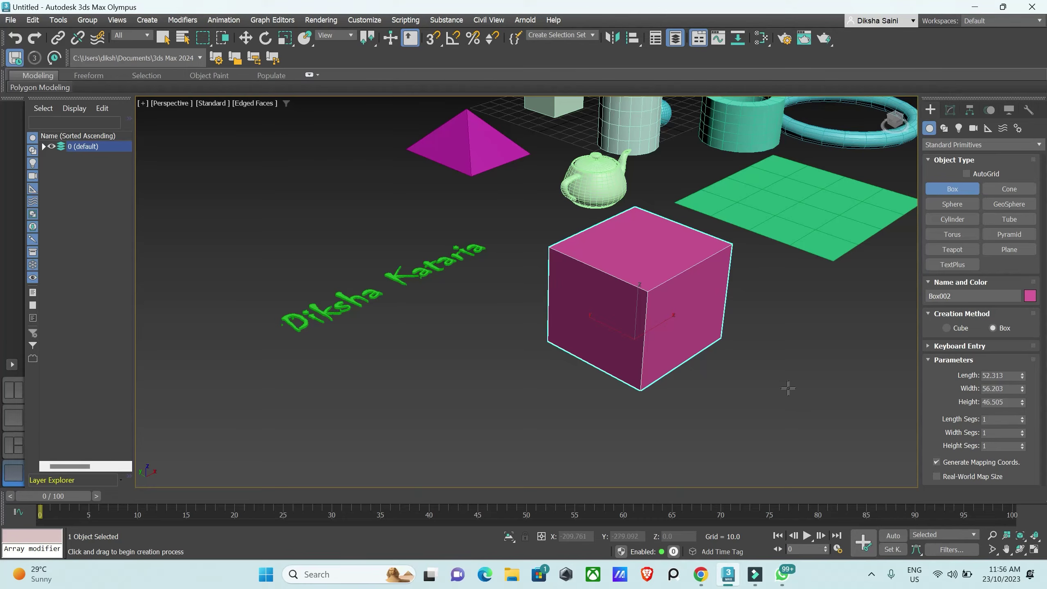
pyautogui.scroll(-3, 846, 389)
# Step: Set the new box's Length Segs to 10
pyautogui.doubleClick(1000, 419)
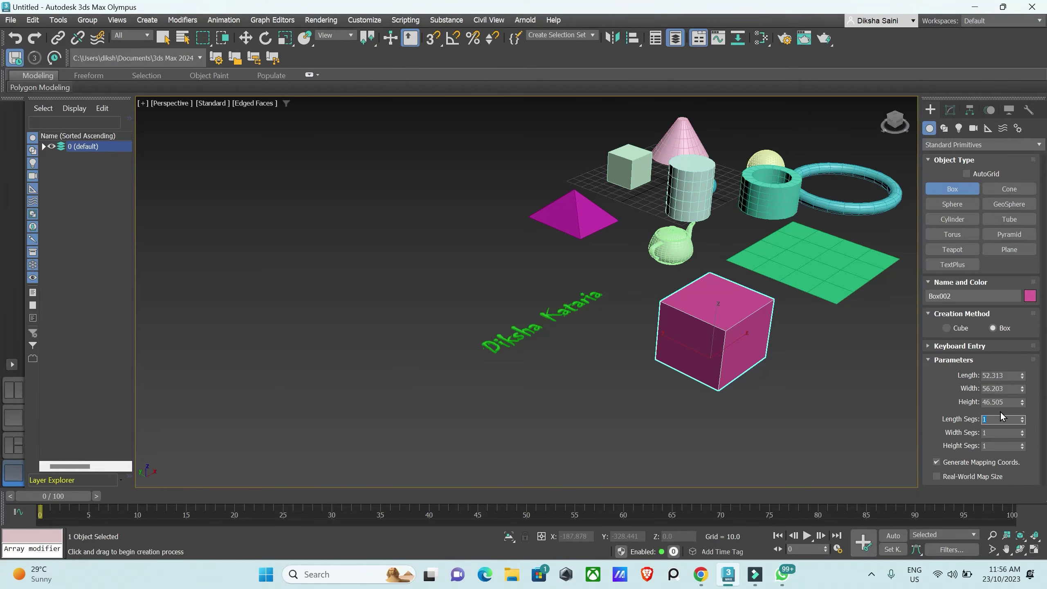
pyautogui.write('10')
pyautogui.press('Return')
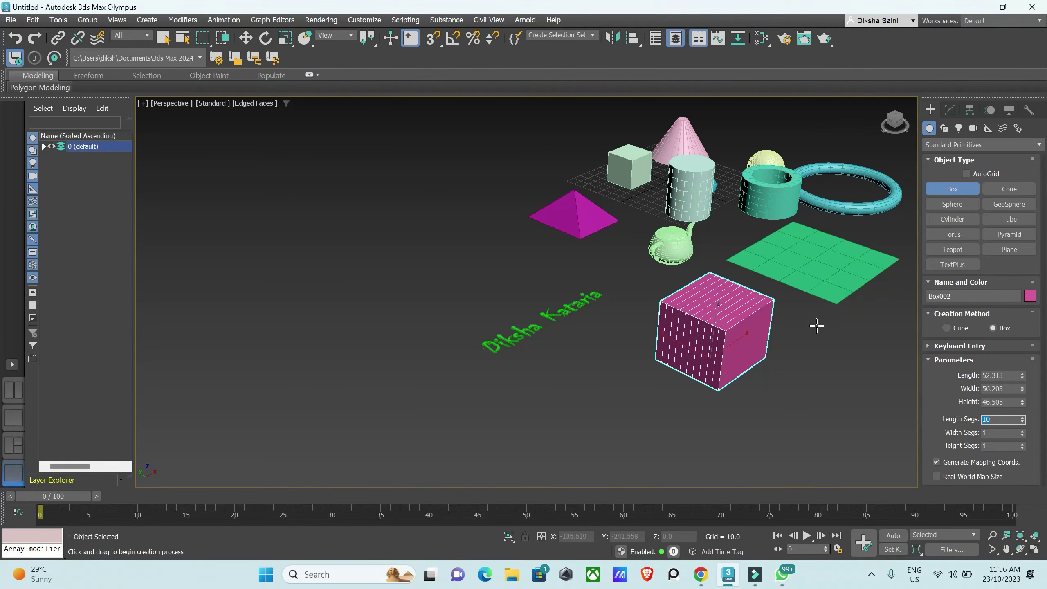
pyautogui.scroll(5, 816, 326)
pyautogui.scroll(-3, 680, 334)
pyautogui.scroll(2, 644, 334)
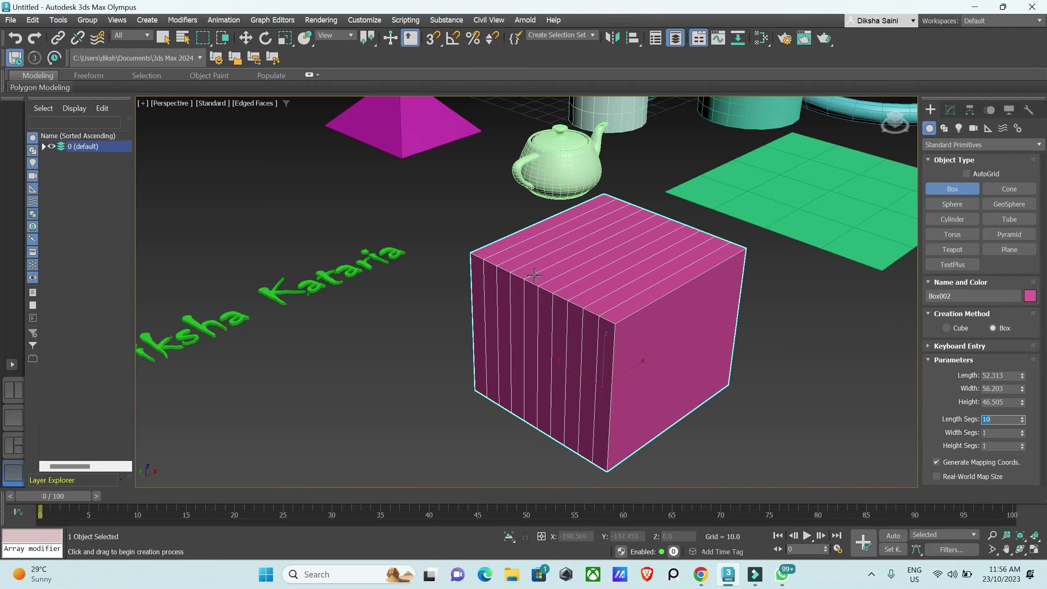
pyautogui.scroll(3, 612, 318)
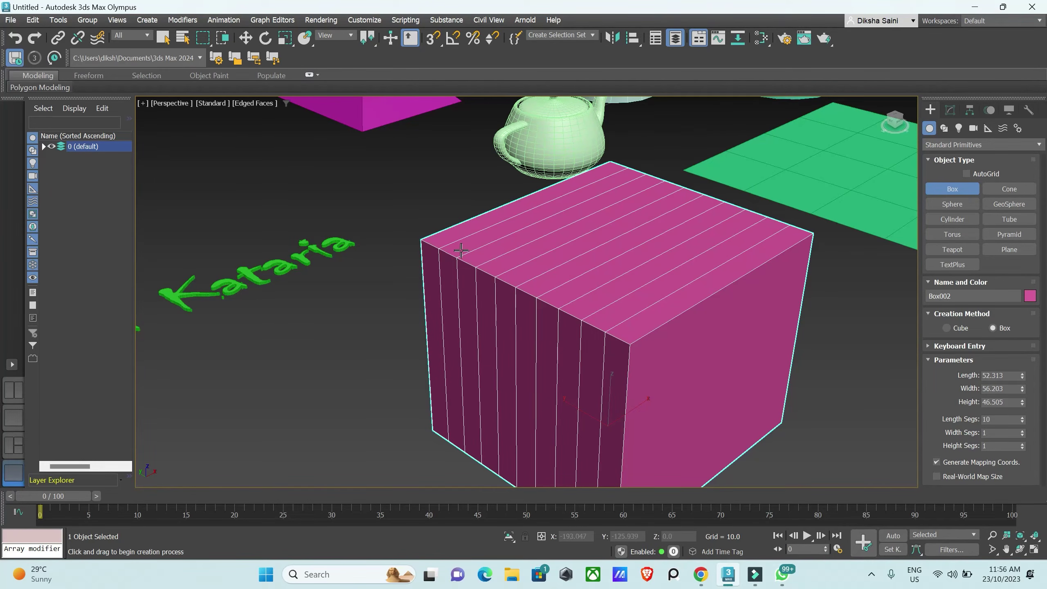
pyautogui.moveTo(557, 306); pyautogui.dragTo(524, 293, button='middle')
# Step: Set the box's Width Segs and Height Segs to 10, then orbit around it
pyautogui.click(995, 434)
pyautogui.write('10')
pyautogui.click(995, 447)
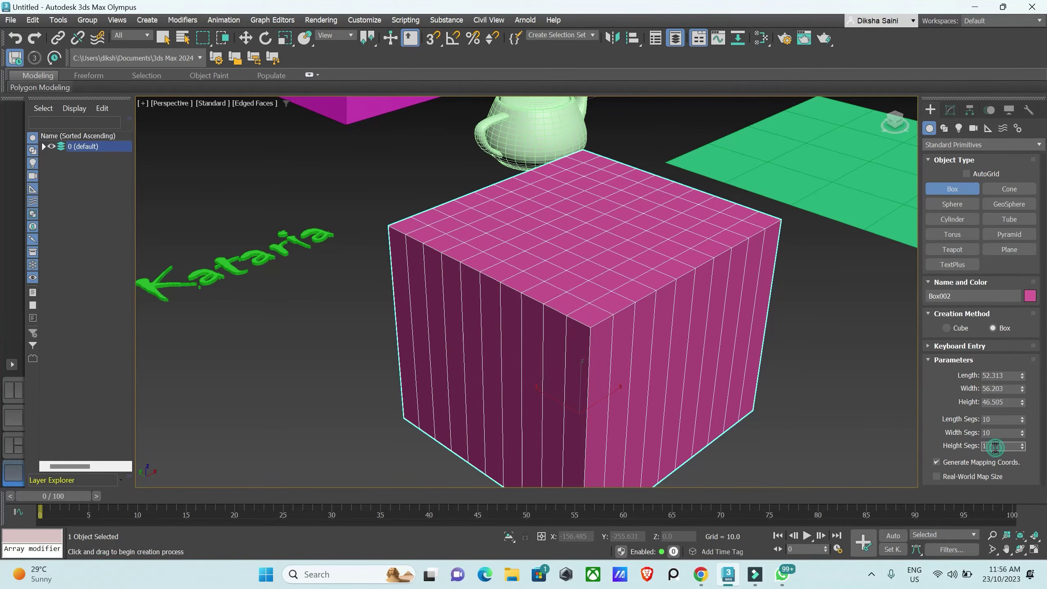
pyautogui.write('10')
pyautogui.press('Return')
pyautogui.scroll(-8, 662, 352)
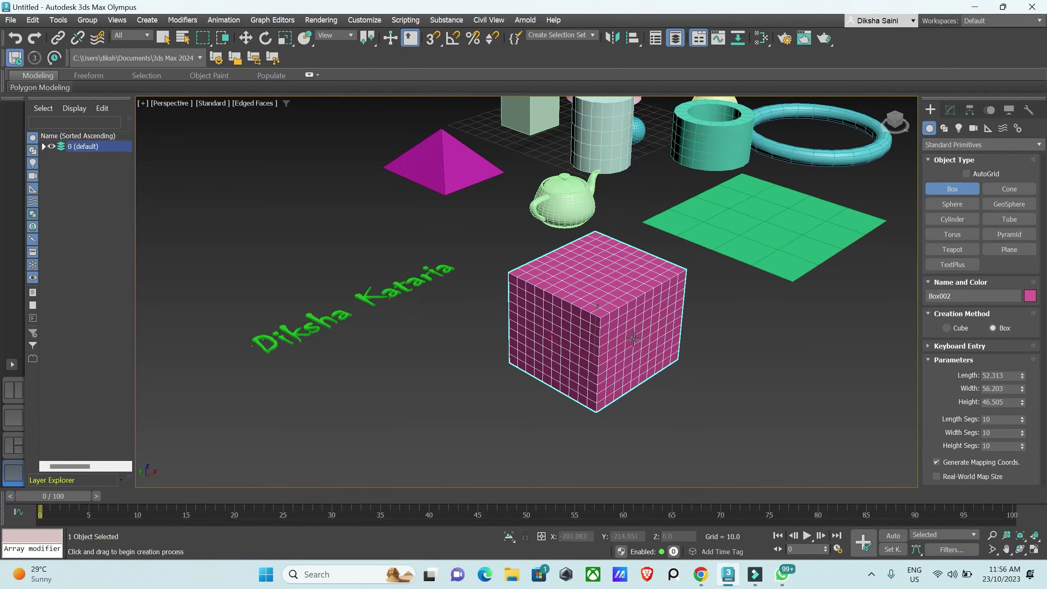
pyautogui.moveTo(653, 350); pyautogui.dragTo(657, 364, button='middle')
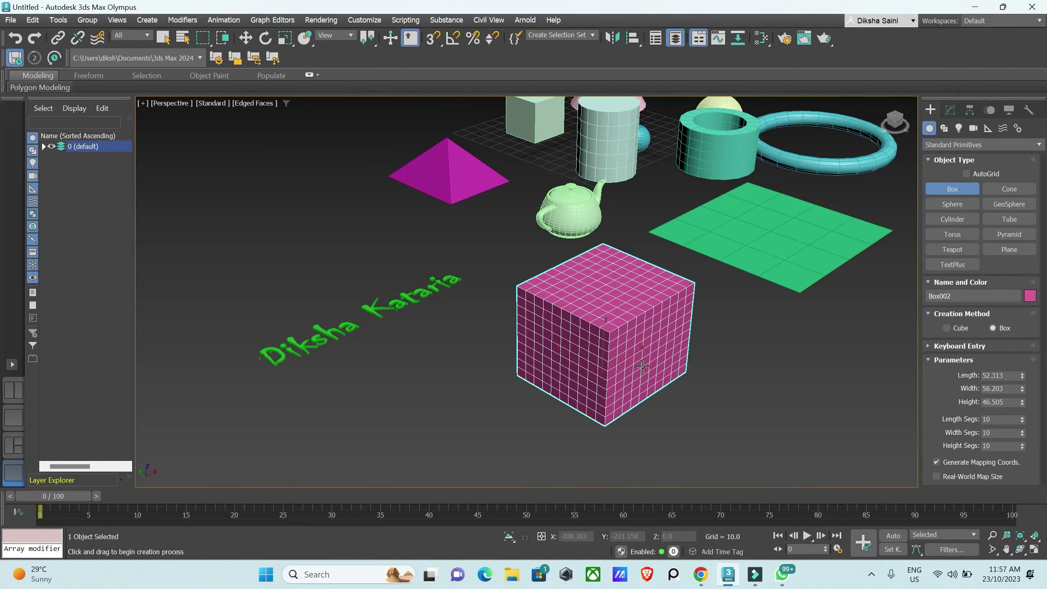
pyautogui.keyDown('alt'); pyautogui.moveTo(579, 287); pyautogui.dragTo(559, 309, button='middle'); pyautogui.keyUp('alt')
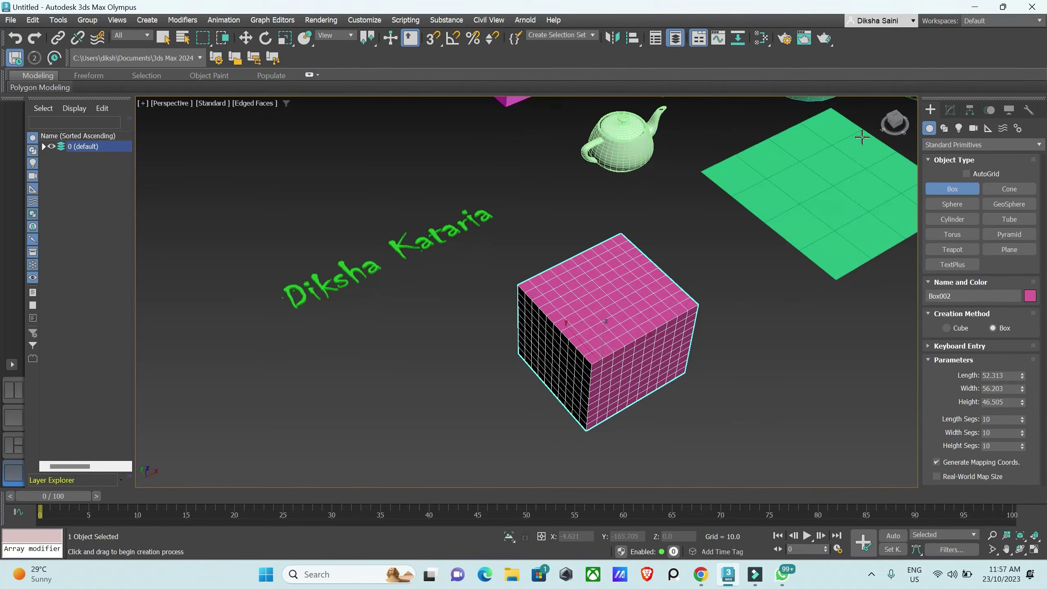
# Step: Switch to the Modify panel, deselect the pink box, and orbit and zoom onto the teal tube
pyautogui.click(949, 112)
pyautogui.click(760, 325)
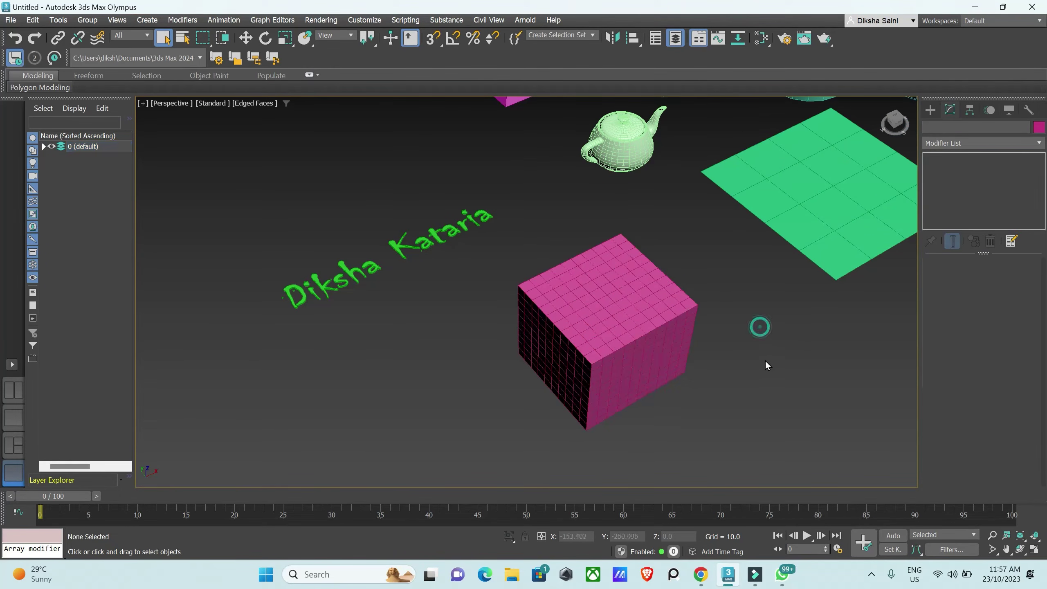
pyautogui.scroll(-4, 379, 391)
pyautogui.keyDown('alt'); pyautogui.moveTo(466, 393); pyautogui.dragTo(441, 313, button='middle'); pyautogui.keyUp('alt')
pyautogui.keyDown('alt'); pyautogui.moveTo(452, 382); pyautogui.dragTo(465, 407, button='middle'); pyautogui.keyUp('alt')
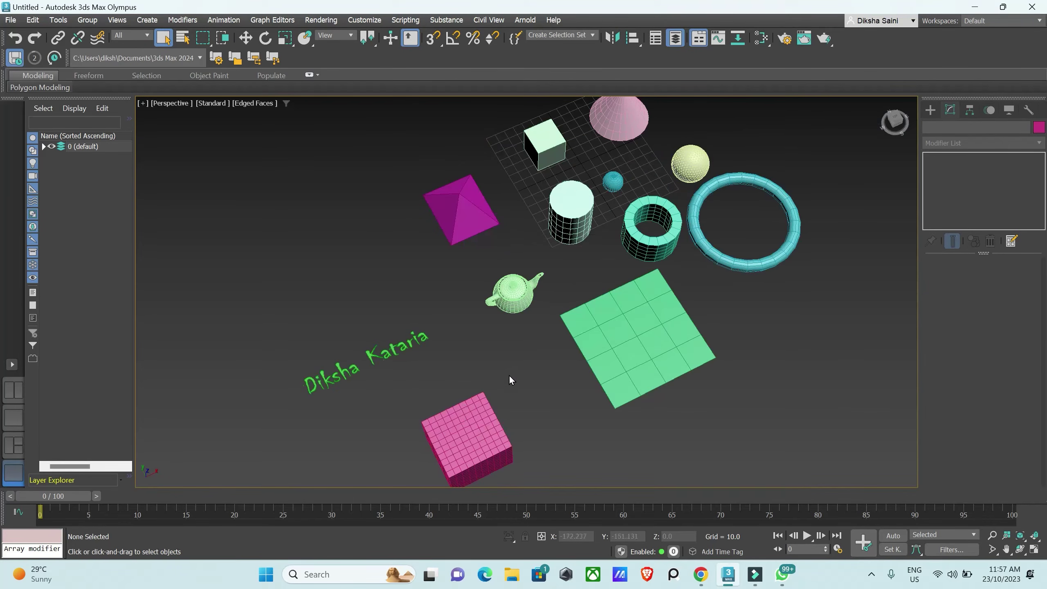
pyautogui.scroll(-5, 500, 379)
pyautogui.scroll(2, 533, 365)
pyautogui.keyDown('alt'); pyautogui.moveTo(544, 365); pyautogui.dragTo(552, 340, button='middle'); pyautogui.keyUp('alt')
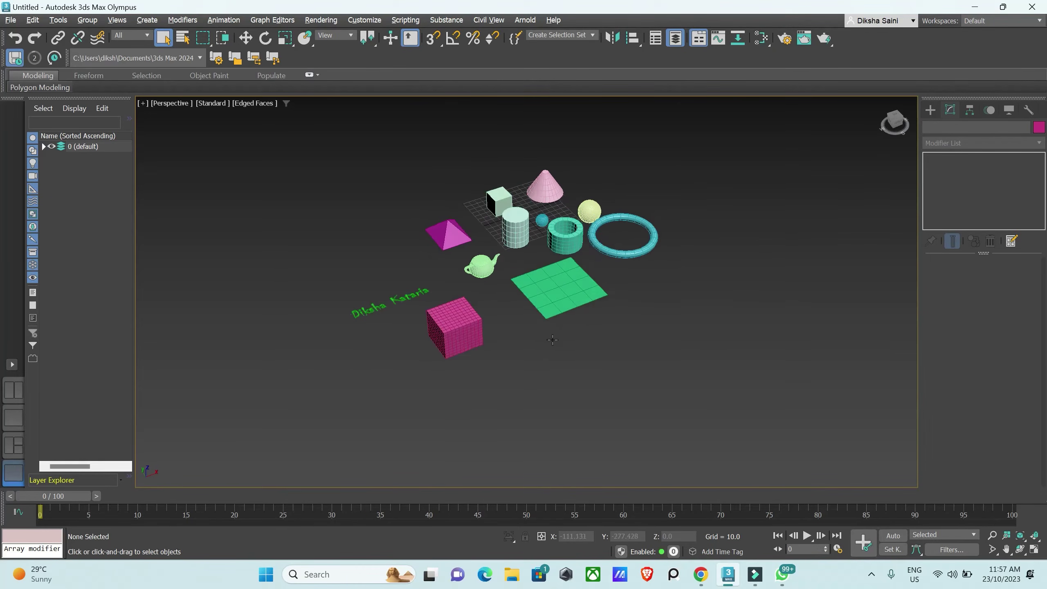
pyautogui.scroll(3, 557, 272)
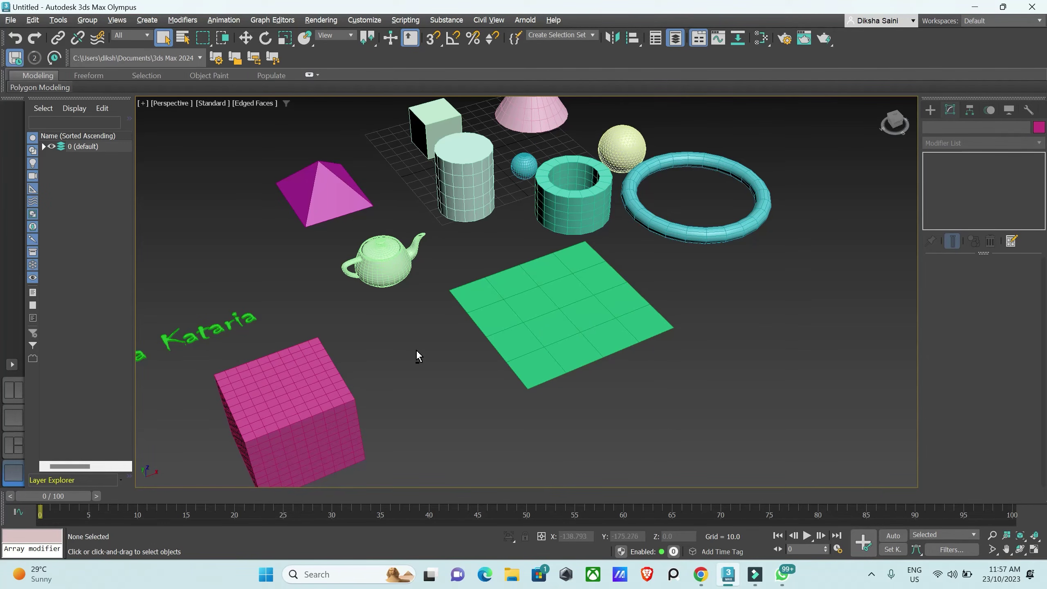
pyautogui.keyDown('alt'); pyautogui.moveTo(417, 388); pyautogui.dragTo(401, 404, button='middle'); pyautogui.keyUp('alt')
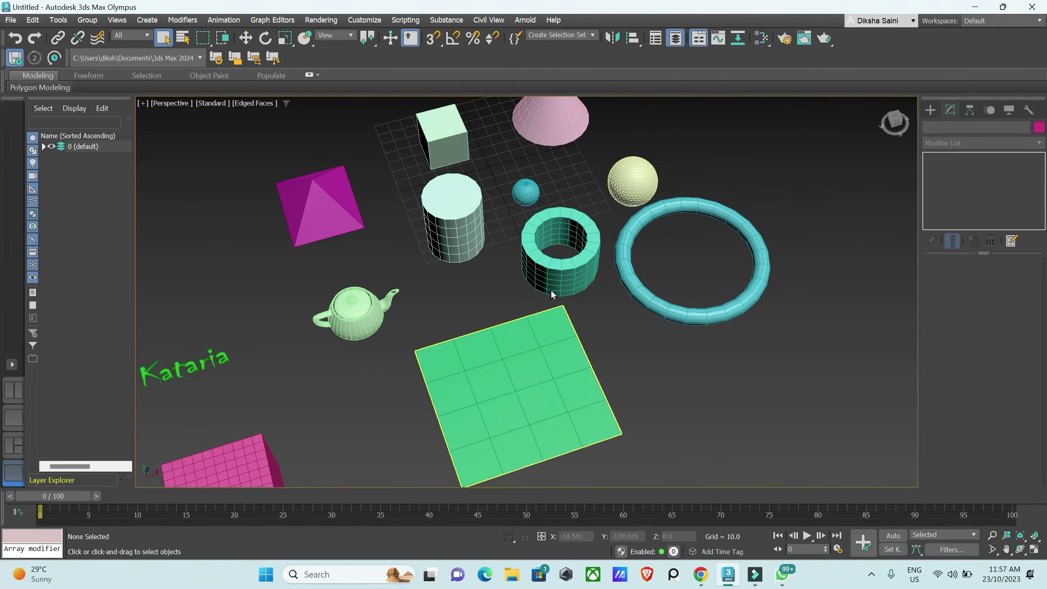
pyautogui.scroll(5, 574, 249)
pyautogui.scroll(3, 580, 301)
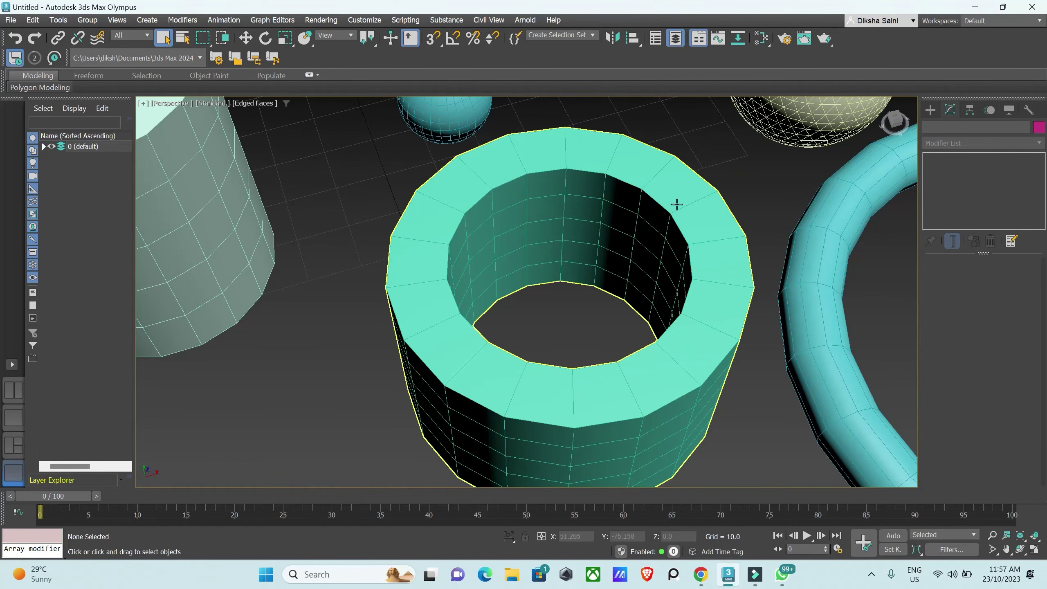
# Step: Select the teal tube and step its Height Segments up to 11
pyautogui.click(649, 350)
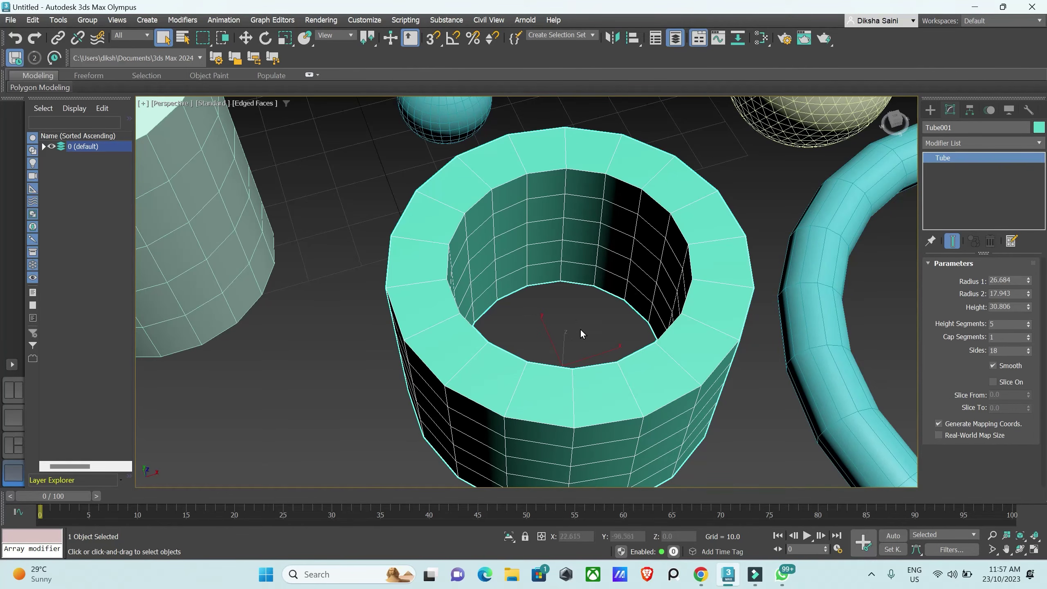
pyautogui.moveTo(580, 335); pyautogui.dragTo(586, 310, button='middle')
pyautogui.click(1029, 322)
pyautogui.click(1029, 323)
pyautogui.click(1029, 322)
pyautogui.click(1029, 322)
pyautogui.click(1029, 322)
pyautogui.click(1029, 323)
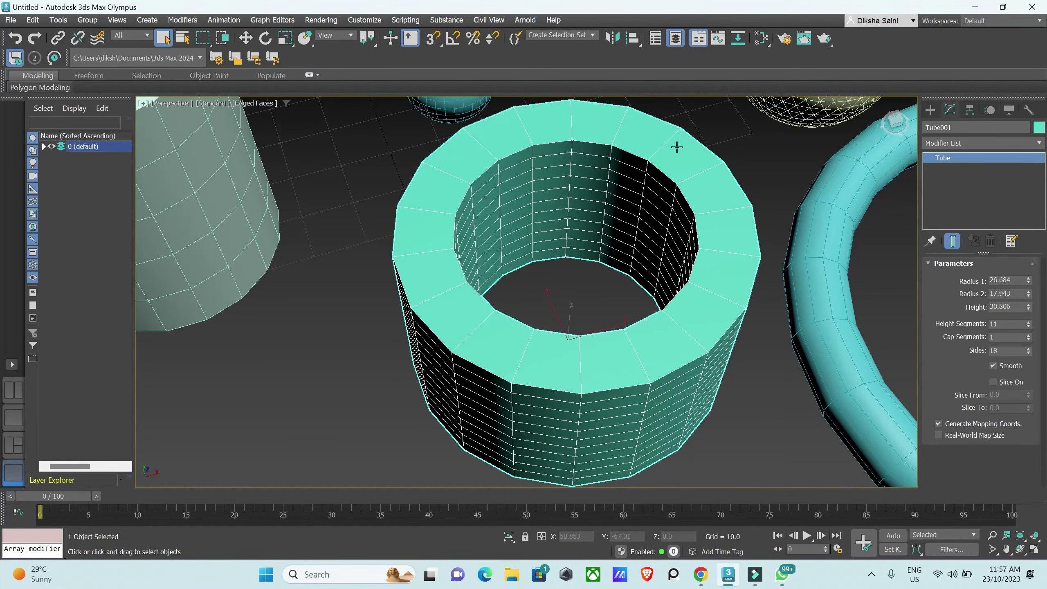
# Step: Try different side counts on the tube, then raise Sides to 60 so it looks round
pyautogui.moveTo(1029, 351); pyautogui.dragTo(1021, 280)
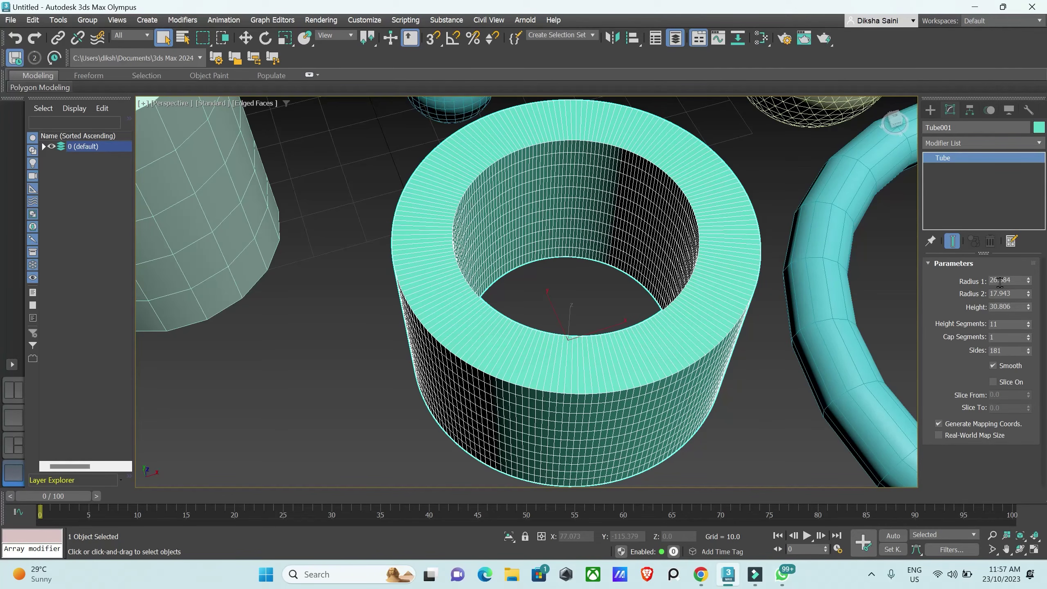
pyautogui.click(1000, 351)
pyautogui.write('3')
pyautogui.press('Return')
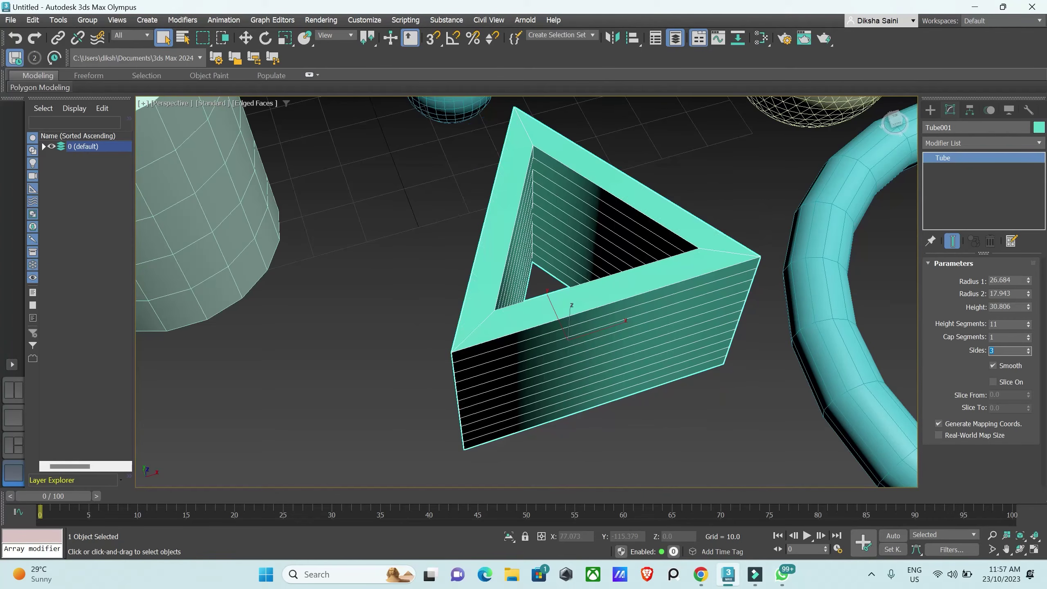
pyautogui.click(1029, 353)
pyautogui.click(1029, 348)
pyautogui.click(1029, 348)
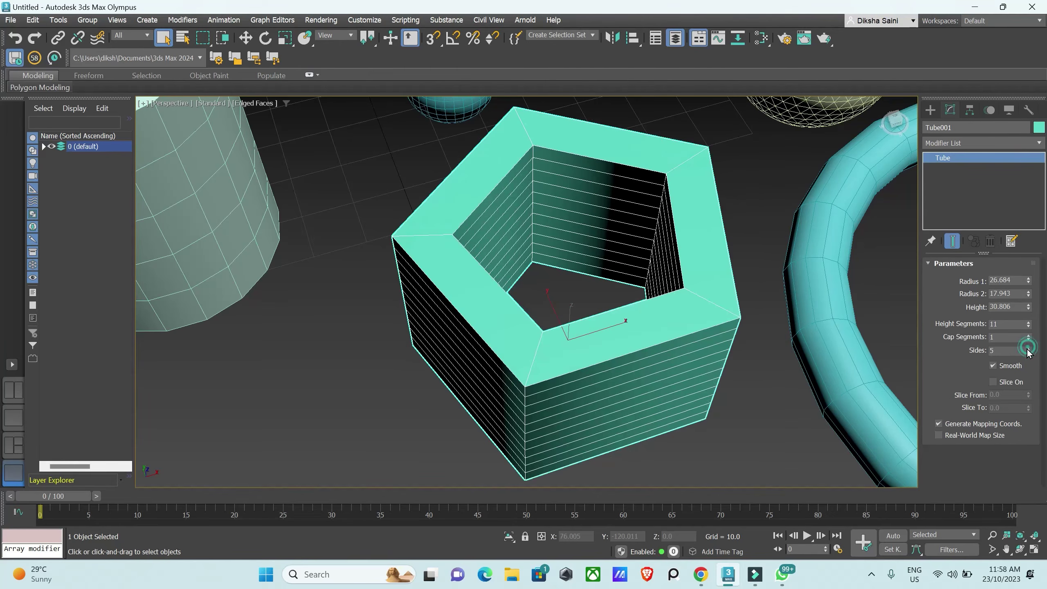
pyautogui.click(1028, 349)
pyautogui.click(1029, 348)
pyautogui.moveTo(1029, 353); pyautogui.dragTo(1024, 326)
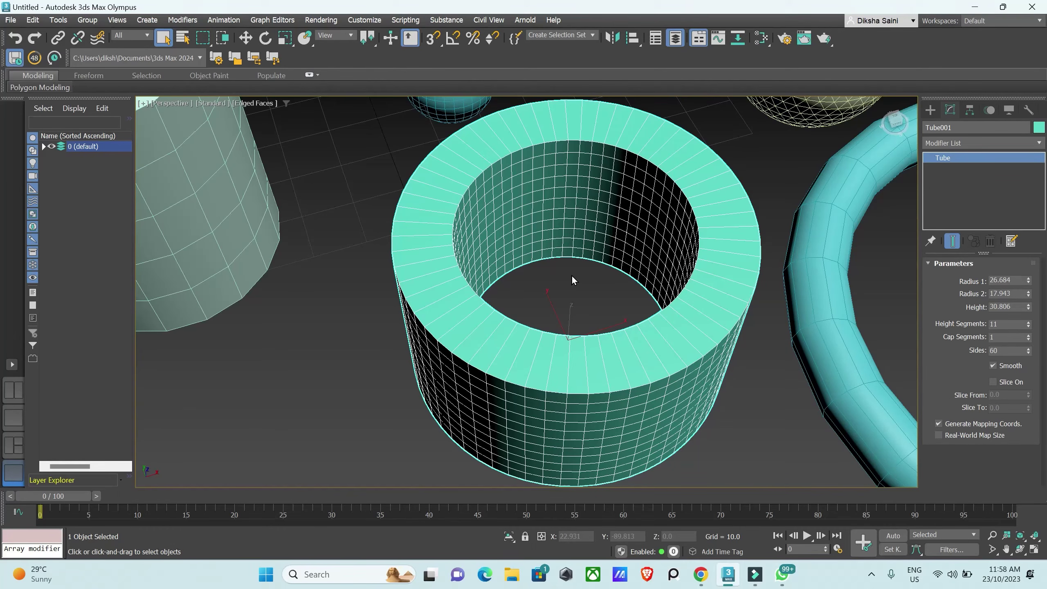
pyautogui.scroll(-10, 587, 303)
pyautogui.scroll(7, 342, 372)
pyautogui.scroll(2, 342, 373)
pyautogui.moveTo(342, 372); pyautogui.dragTo(442, 254, button='middle')
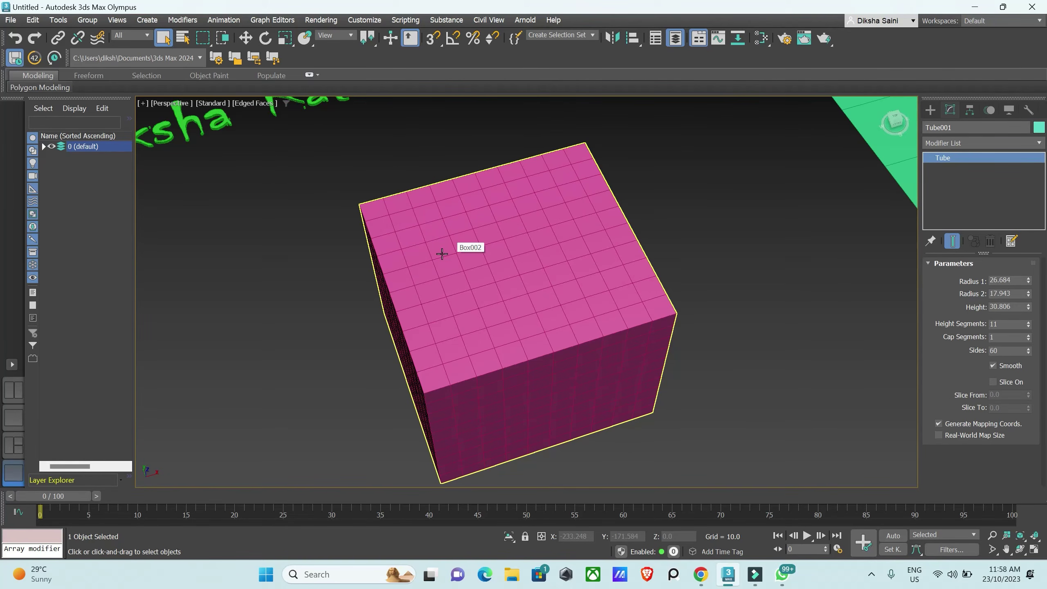
pyautogui.scroll(5, 491, 219)
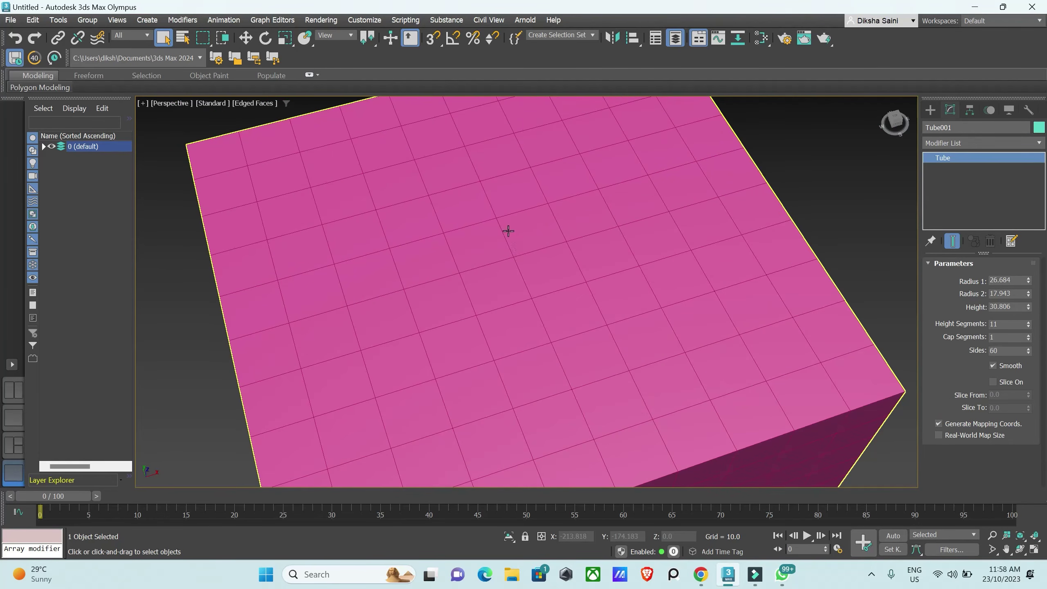
pyautogui.scroll(-2, 501, 225)
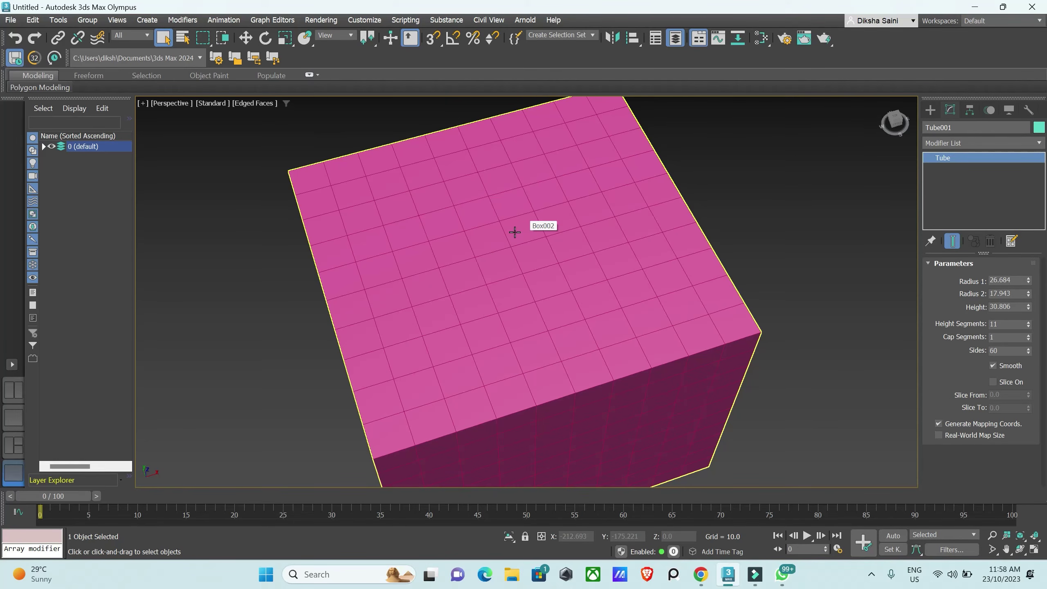
pyautogui.scroll(-6, 477, 309)
pyautogui.moveTo(482, 304); pyautogui.dragTo(588, 316, button='middle')
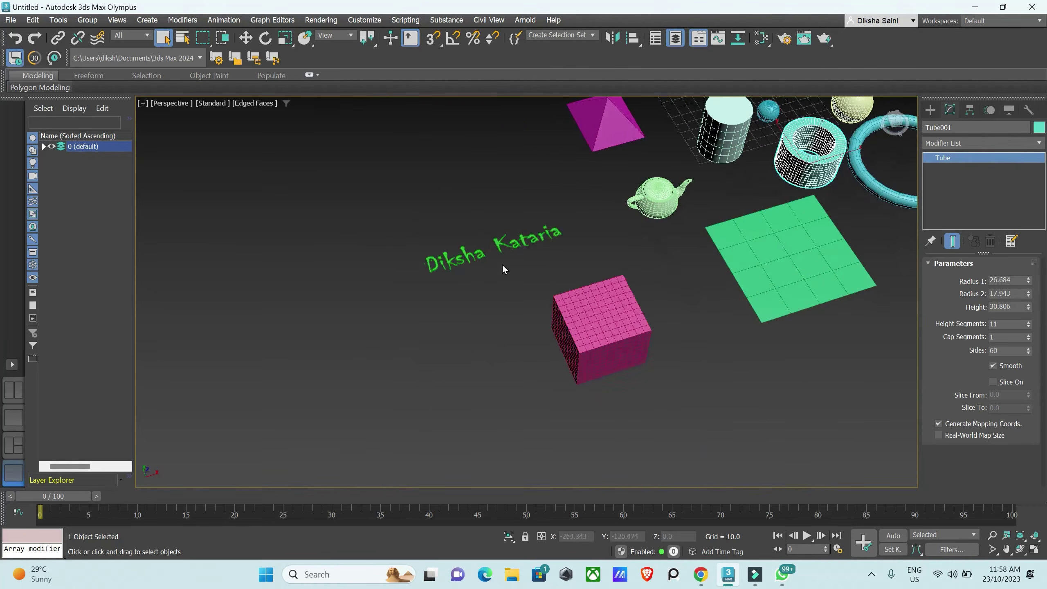
pyautogui.scroll(5, 510, 261)
pyautogui.moveTo(545, 242); pyautogui.dragTo(566, 253, button='middle')
pyautogui.scroll(3, 567, 253)
# Step: Select the green name text and bring its Extrude Segs down to 1
pyautogui.click(605, 244)
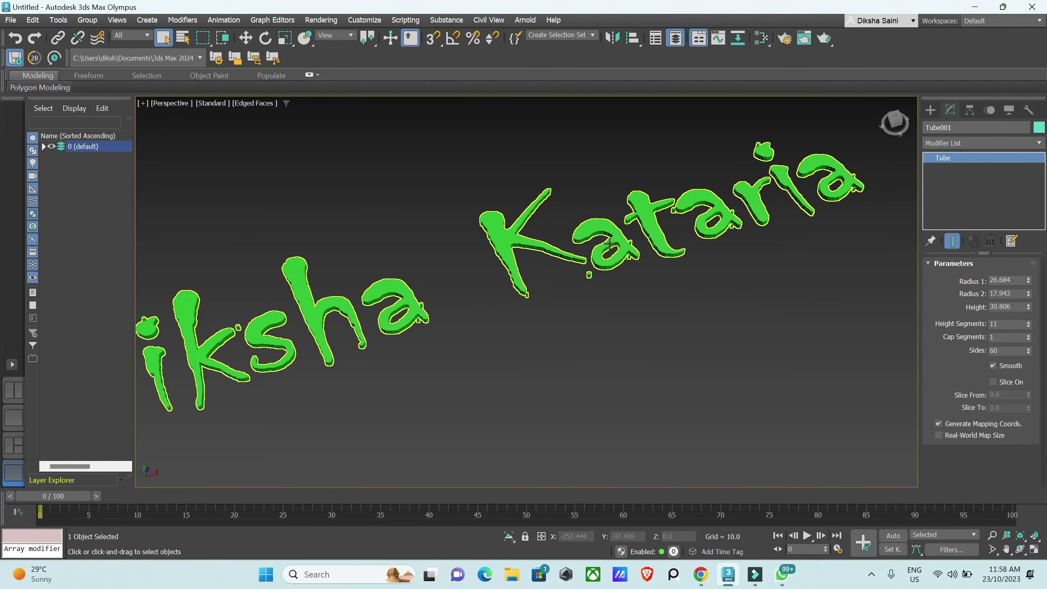
pyautogui.moveTo(587, 301); pyautogui.dragTo(642, 303, button='middle')
pyautogui.moveTo(1031, 373); pyautogui.dragTo(1014, 141)
pyautogui.scroll(-1, 1013, 98)
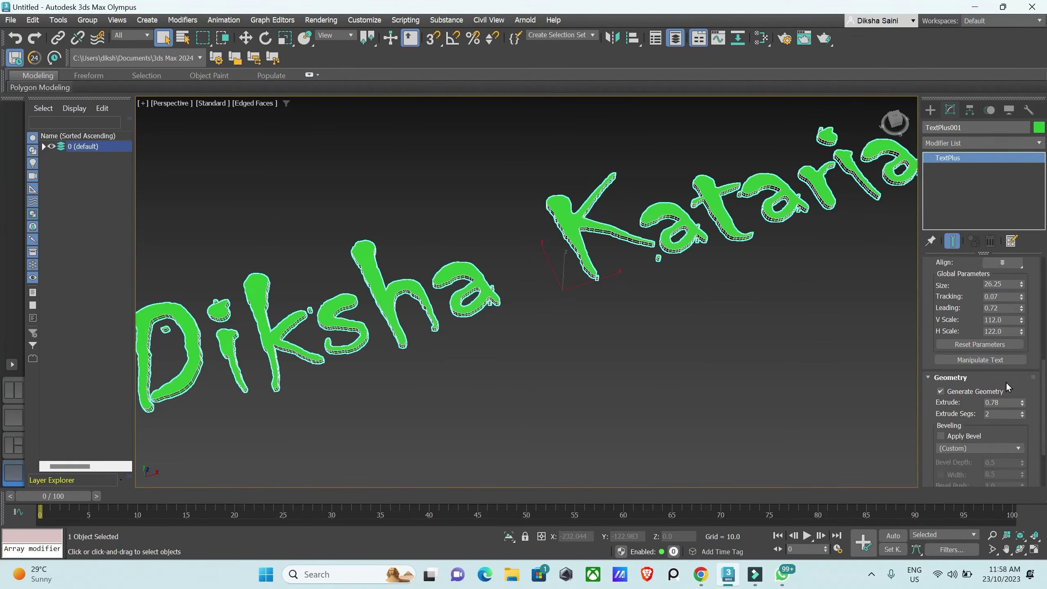
pyautogui.scroll(5, 589, 273)
pyautogui.scroll(5, 589, 274)
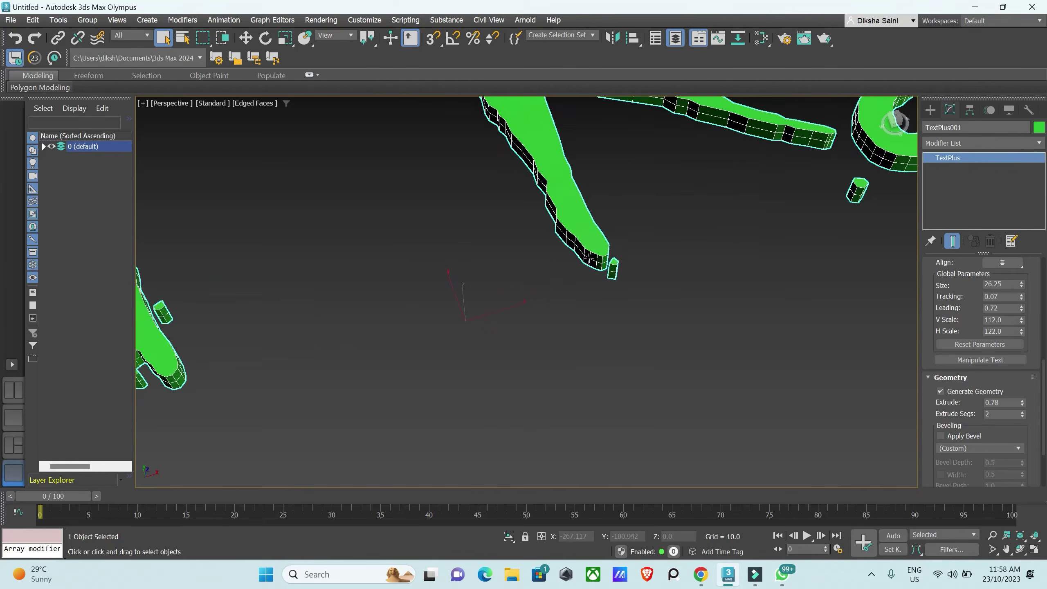
pyautogui.scroll(3, 597, 271)
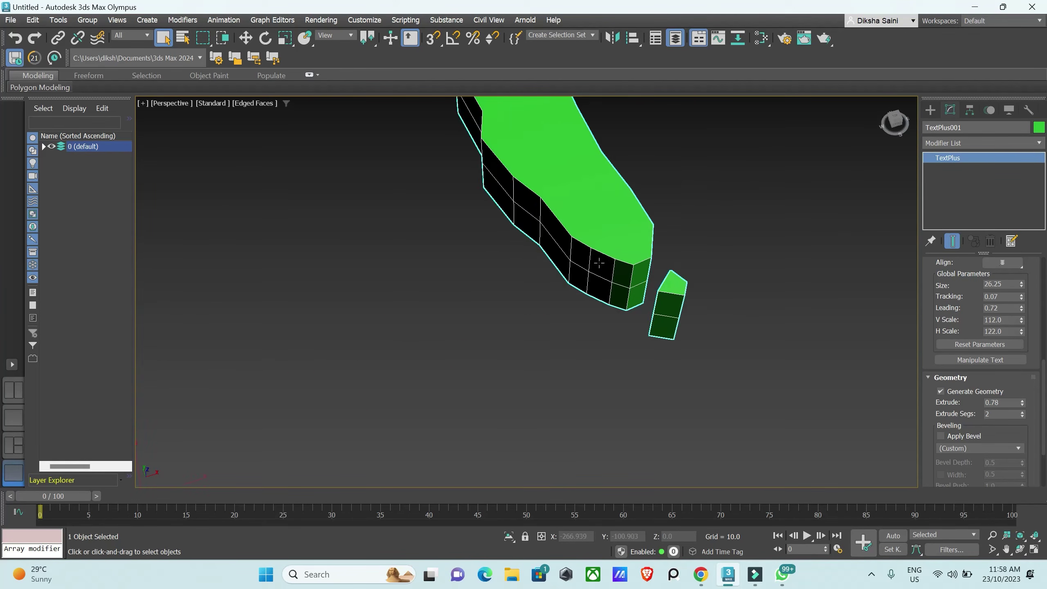
pyautogui.click(1023, 412)
pyautogui.click(1023, 412)
pyautogui.click(1023, 412)
pyautogui.click(1023, 412)
pyautogui.click(1023, 417)
pyautogui.click(1023, 417)
pyautogui.click(1023, 417)
pyautogui.click(1022, 417)
pyautogui.click(1023, 417)
# Step: Apply a bevel with 0.03 depth, push 1.08, outline offset -0.03 and 6 steps
pyautogui.scroll(-3, 1027, 416)
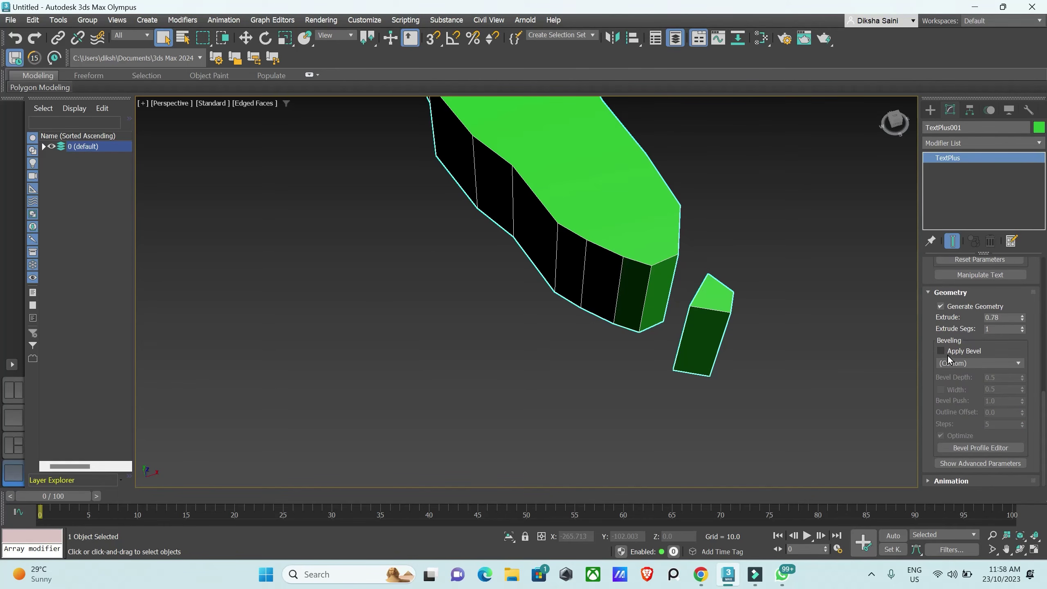
pyautogui.scroll(2, 568, 227)
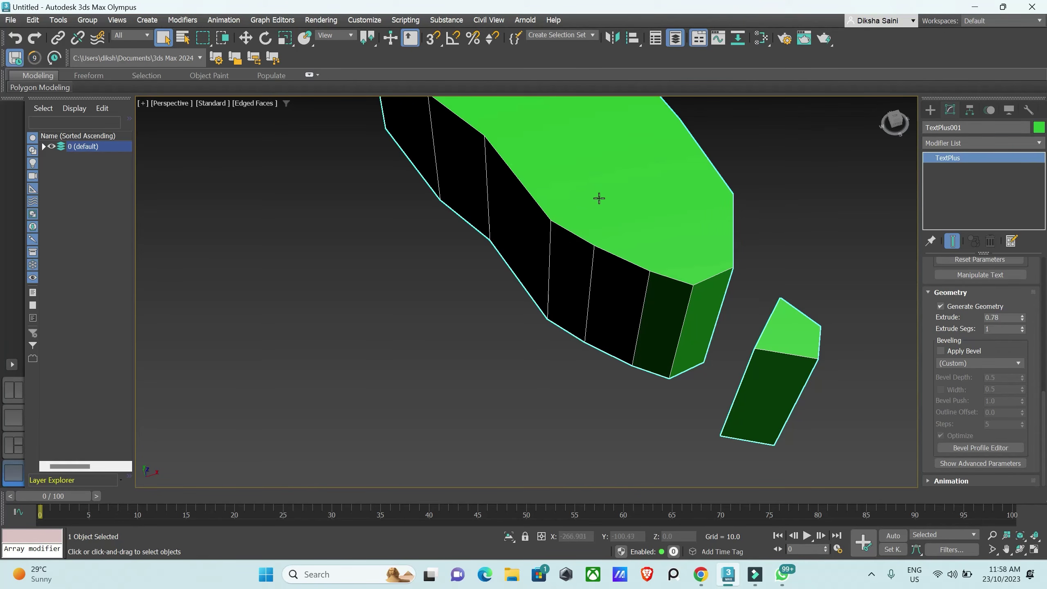
pyautogui.click(941, 351)
pyautogui.scroll(-2, 586, 318)
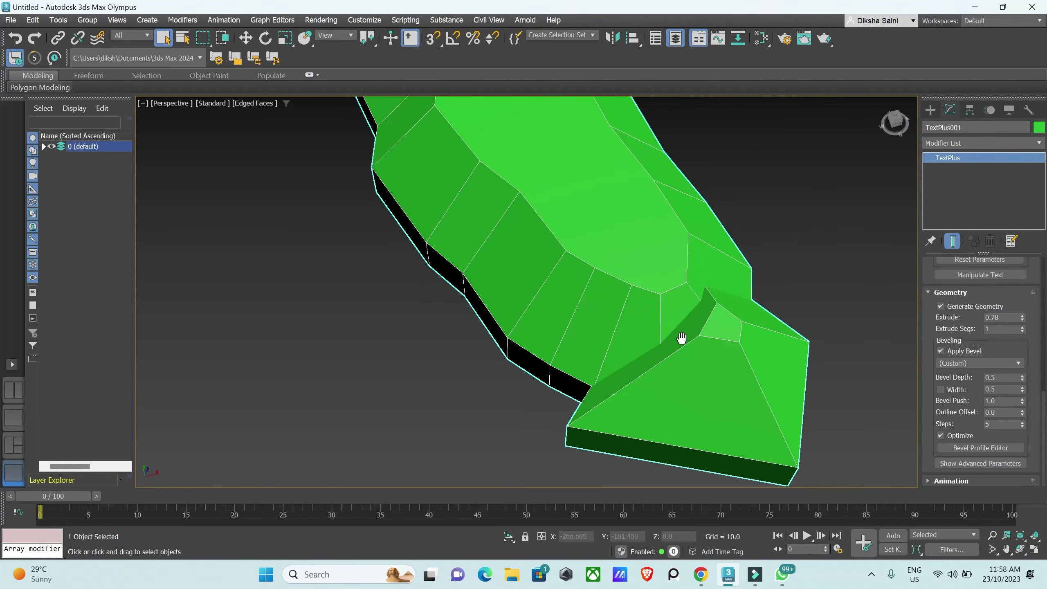
pyautogui.moveTo(682, 337); pyautogui.dragTo(681, 355, button='middle')
pyautogui.moveTo(1022, 378); pyautogui.dragTo(1023, 411)
pyautogui.scroll(2, 610, 299)
pyautogui.click(1022, 409)
pyautogui.click(1023, 422)
pyautogui.moveTo(1026, 438); pyautogui.dragTo(1029, 586)
pyautogui.moveTo(1033, 355); pyautogui.dragTo(1030, 520)
pyautogui.scroll(-15, 537, 388)
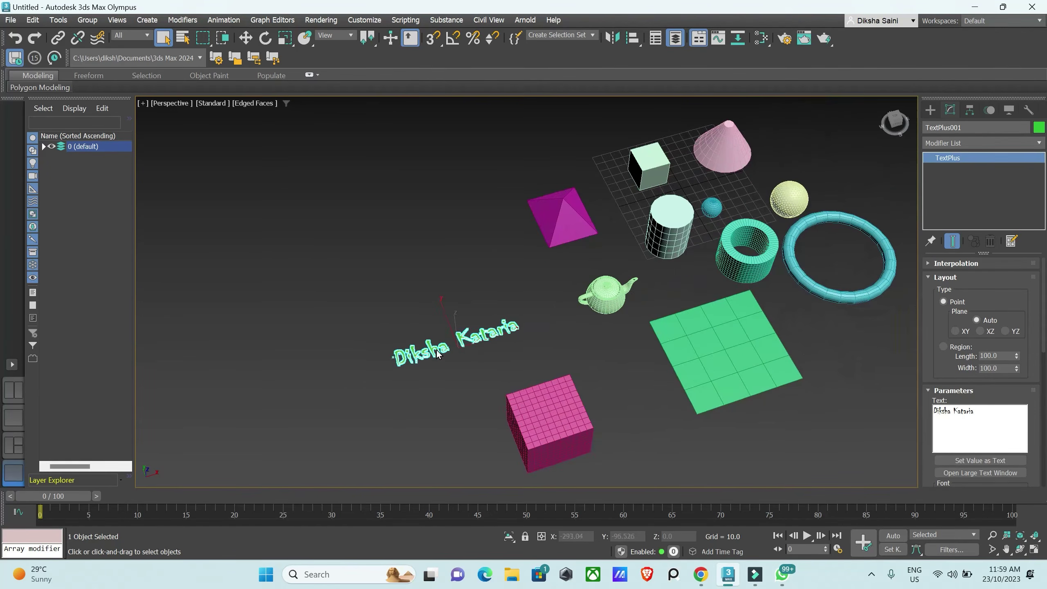
# Step: Switch to the Create panel, deselect the text, and choose the Extended Primitives category
pyautogui.click(931, 109)
pyautogui.click(361, 198)
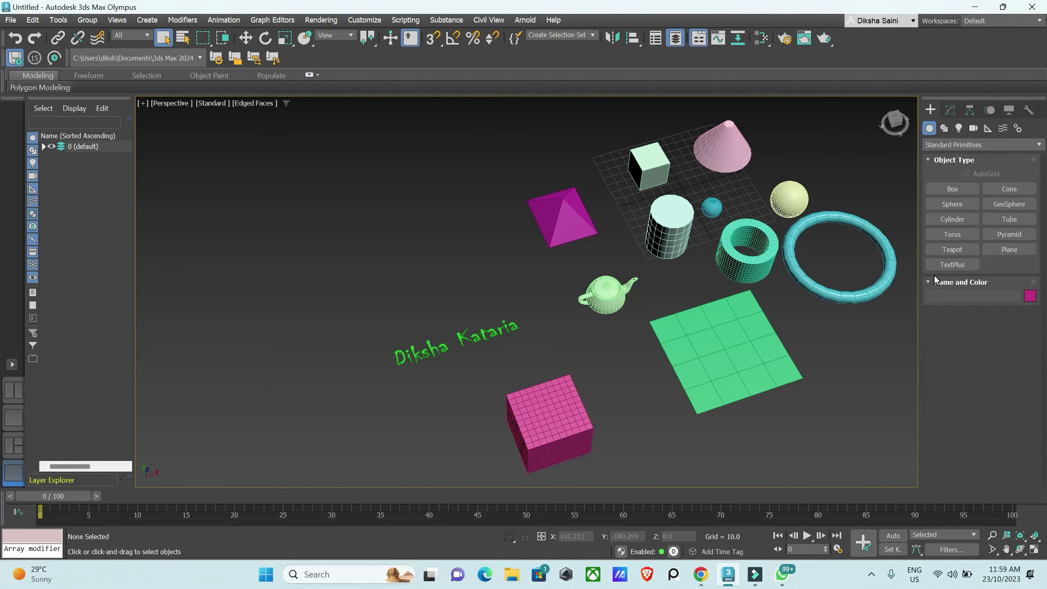
pyautogui.click(938, 147)
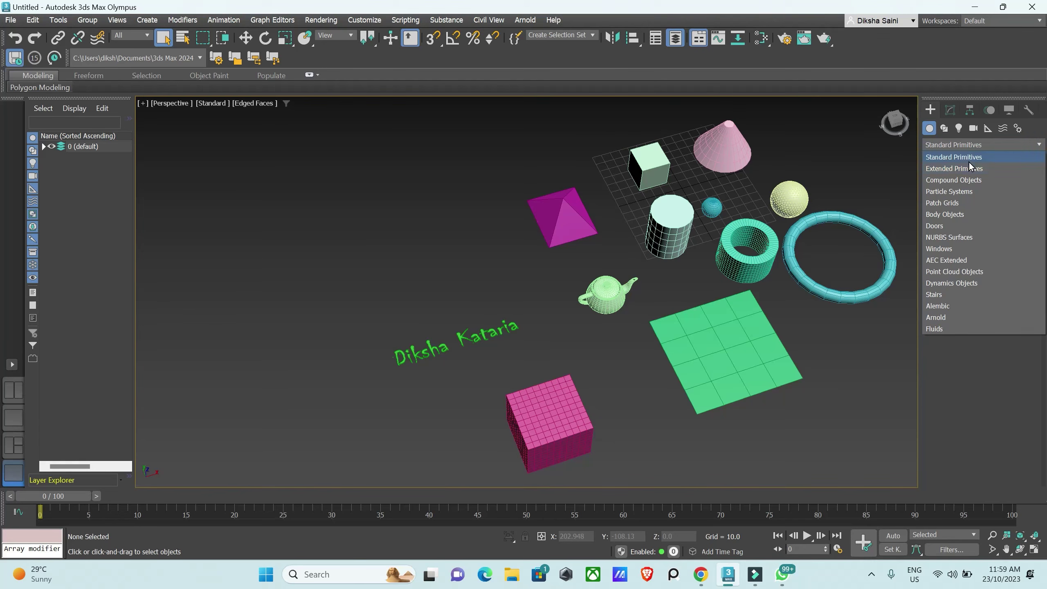
pyautogui.click(966, 169)
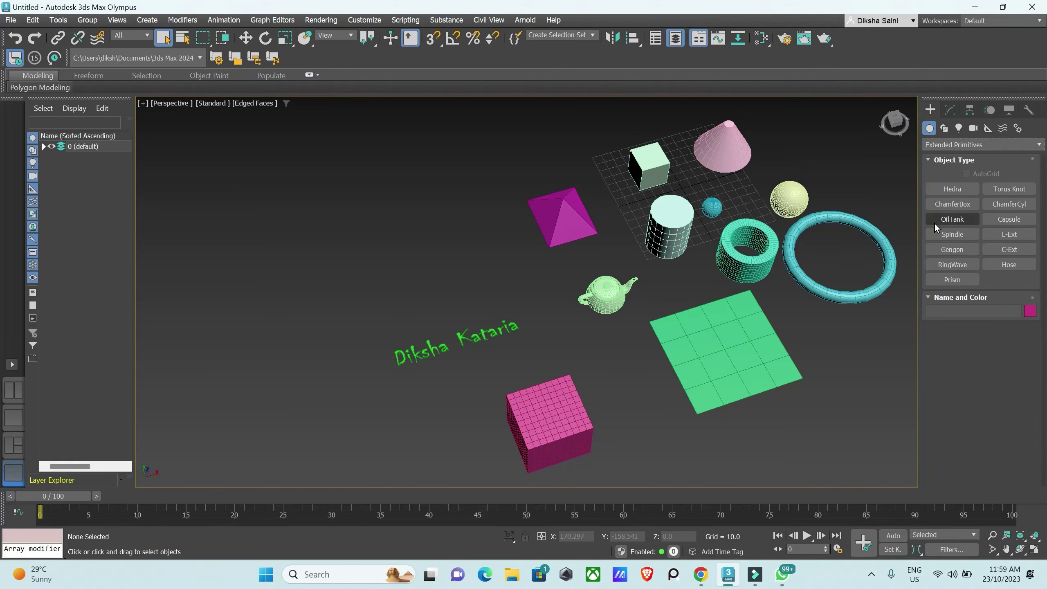